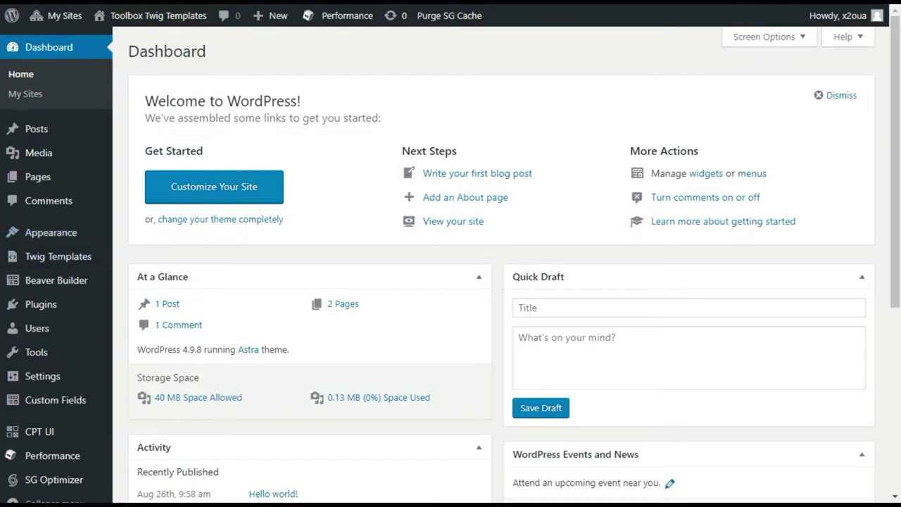
Open the Toolbox settings and check the stored Google Maps API key
scroll(42, 316, down, 1)
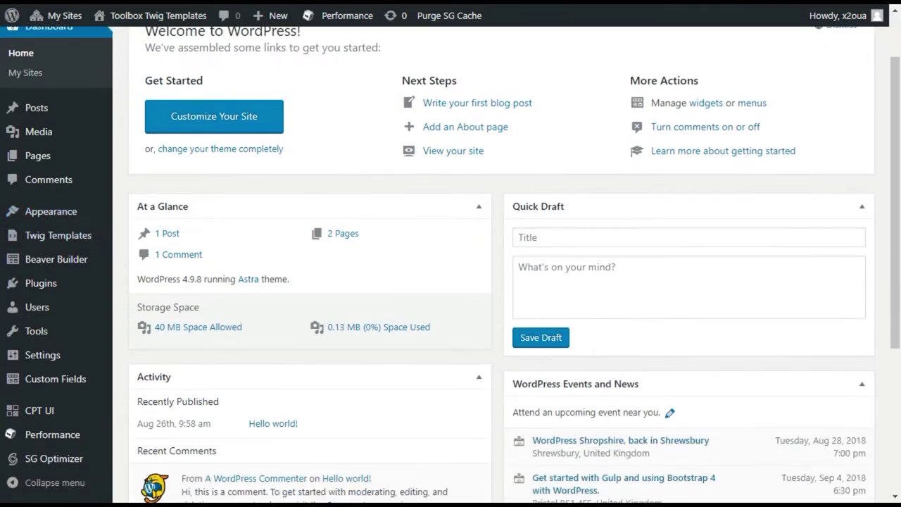
scroll(35, 308, down, 1)
mouse_move(42, 354)
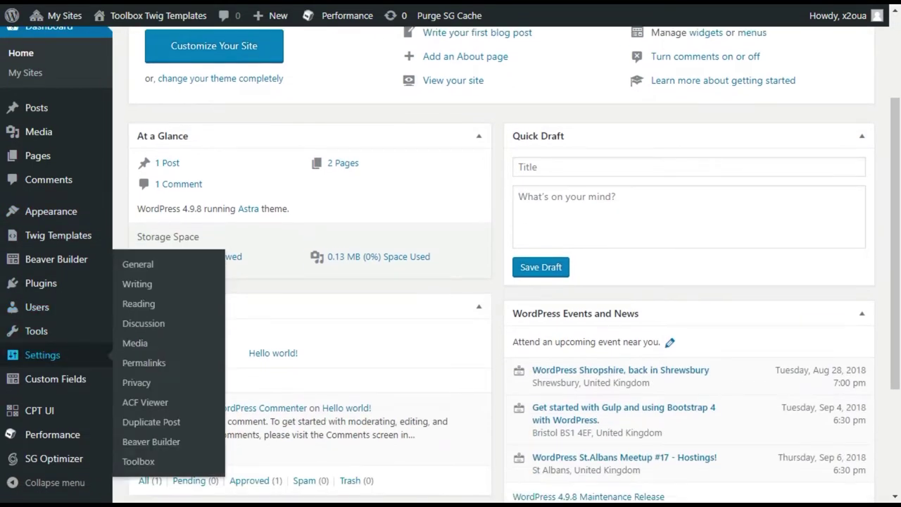
click(138, 462)
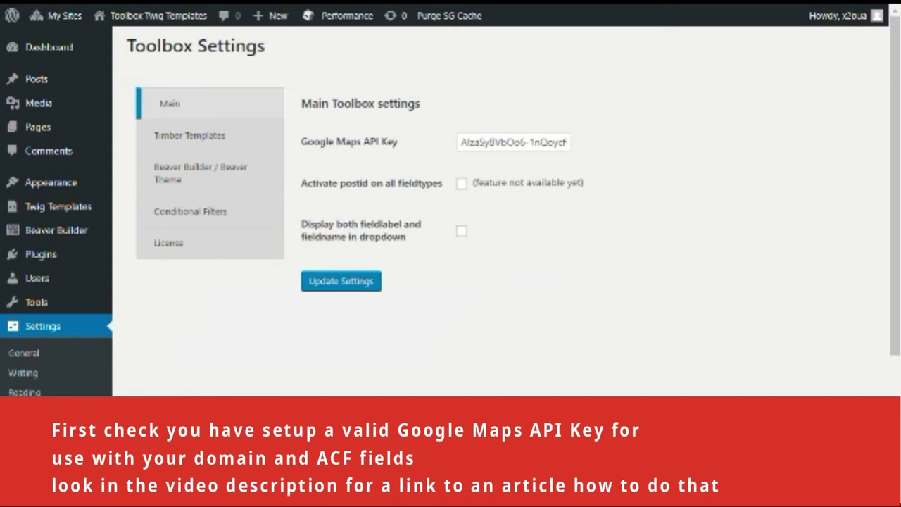
click(489, 144)
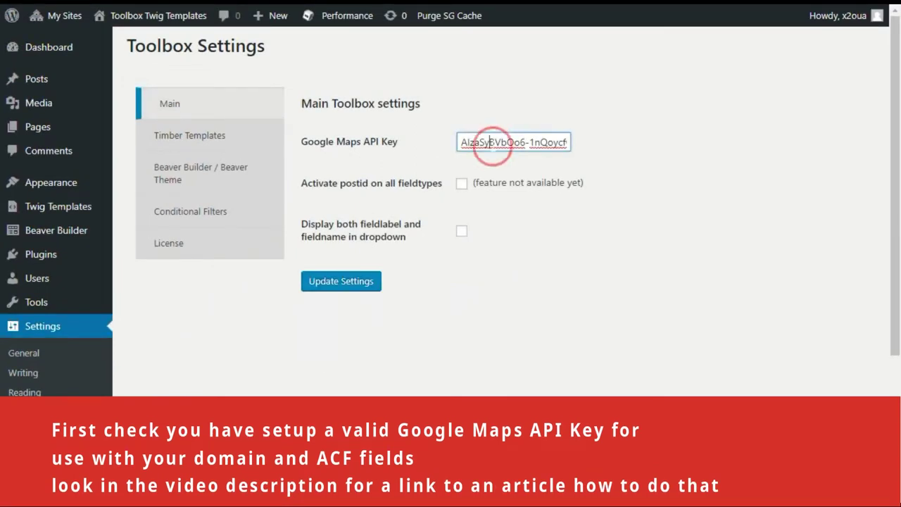
drag(493, 142, 636, 140)
click(638, 131)
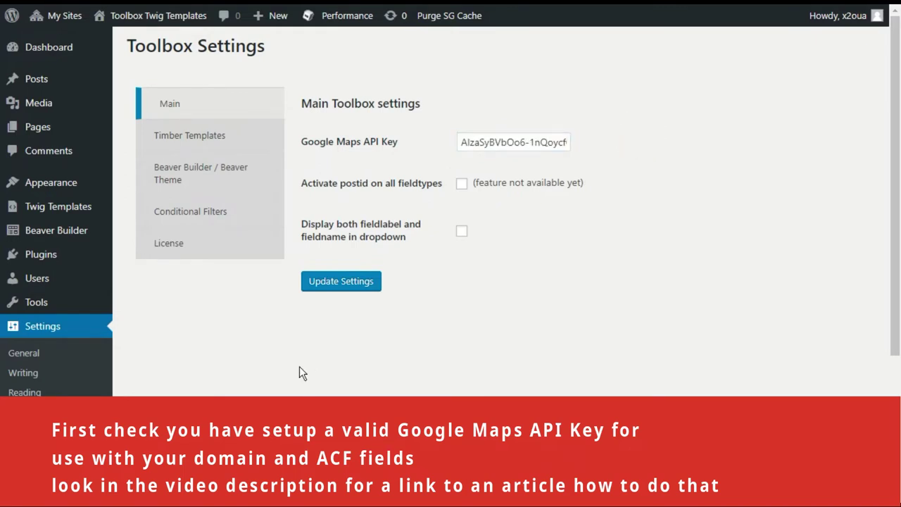
Go to the CPT UI Add/Edit Post Types page
scroll(56, 224, down, 1)
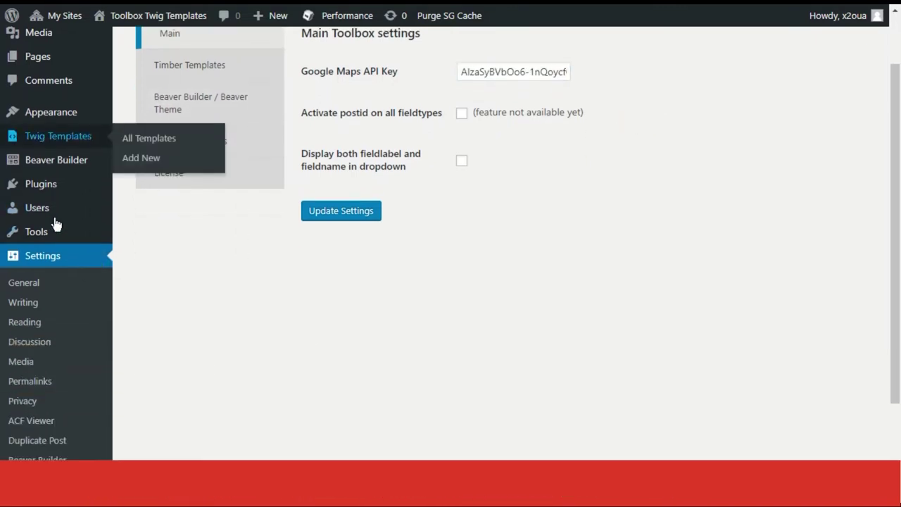
scroll(56, 224, down, 2)
mouse_move(60, 419)
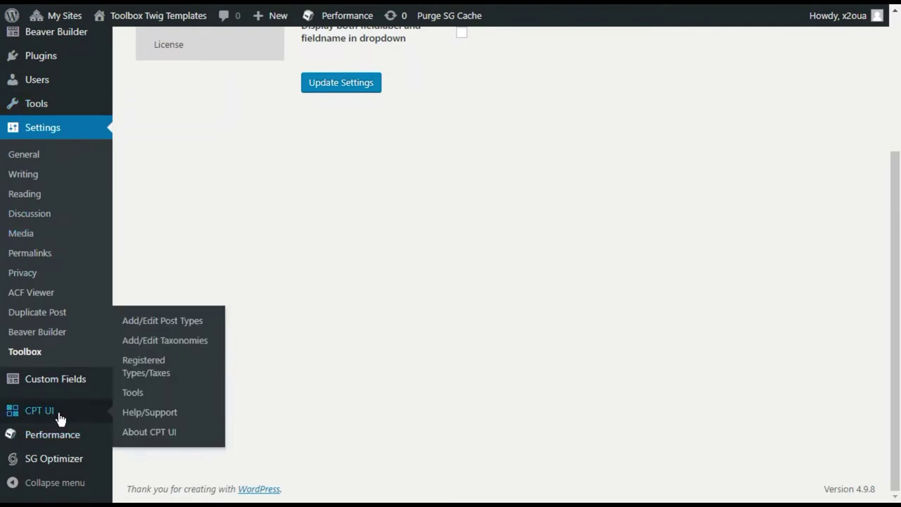
click(154, 322)
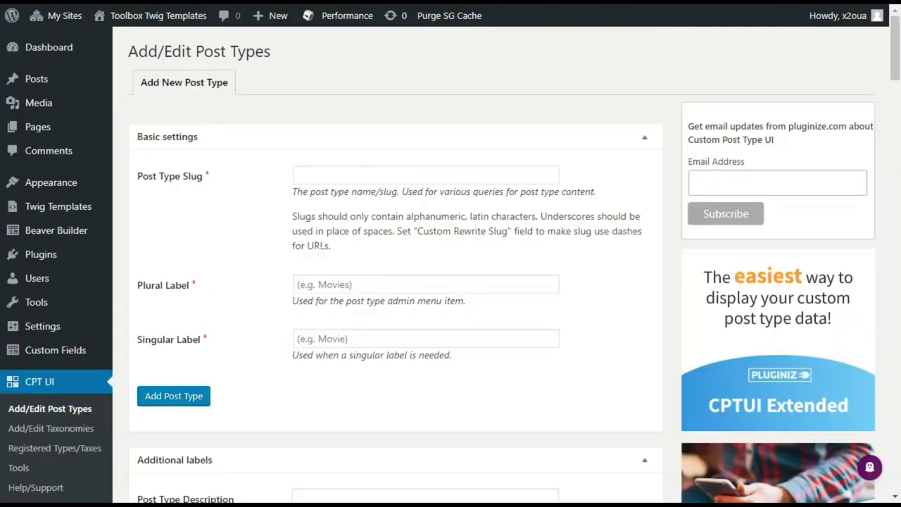
Enter post type slug 'locations' with labels 'Locations' and 'Location'
click(312, 174)
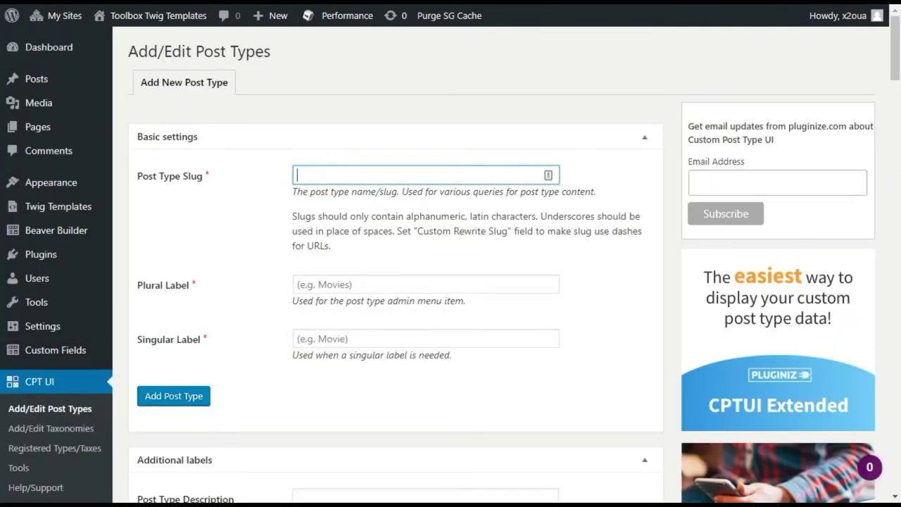
text(locations)
key(Tab)
text(Loca)
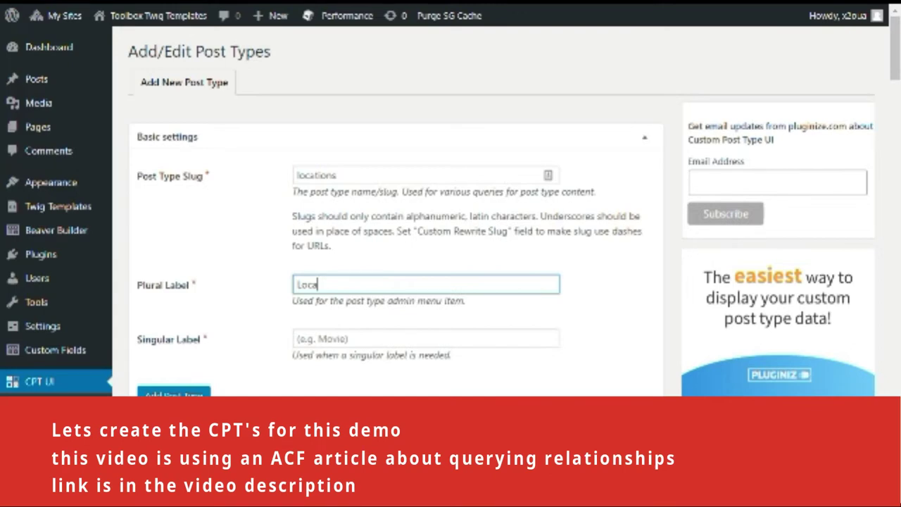
text(tions)
key(Tab)
text(Locatio)
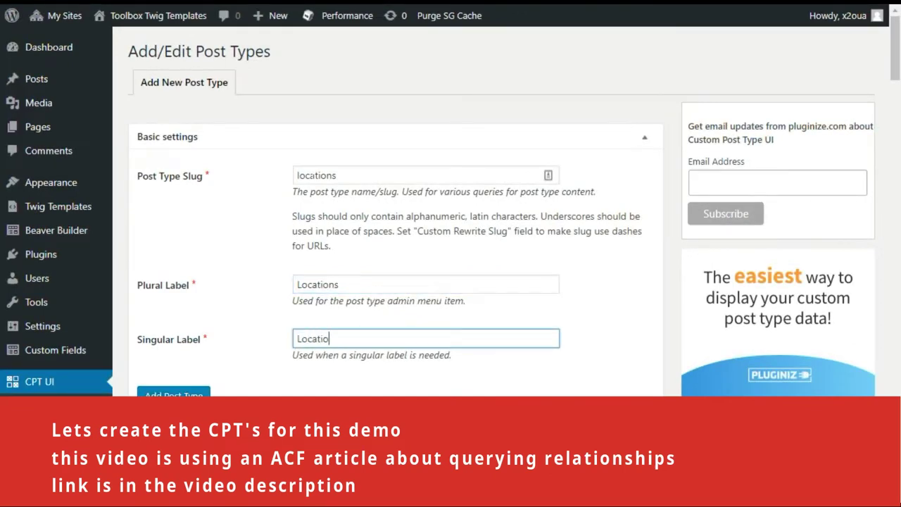
click(237, 264)
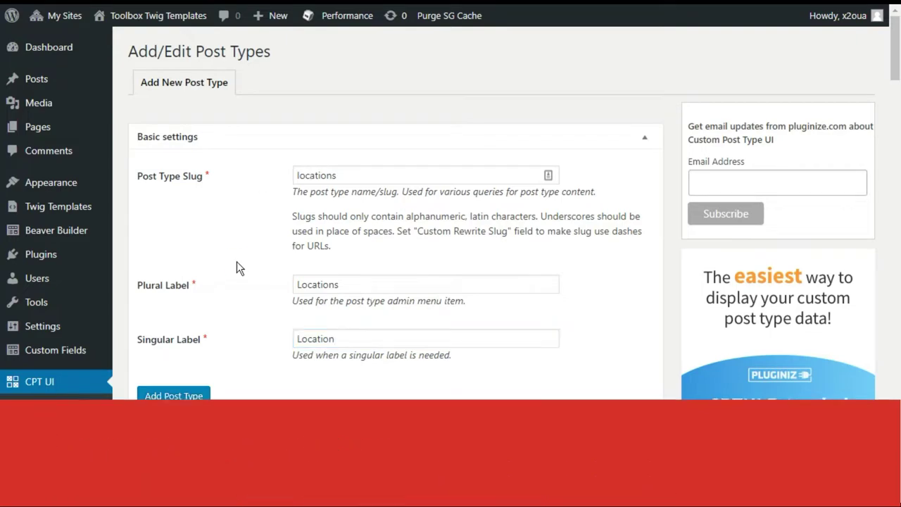
Set Has Archive to True for the locations post type
scroll(236, 262, down, 3)
scroll(233, 261, down, 18)
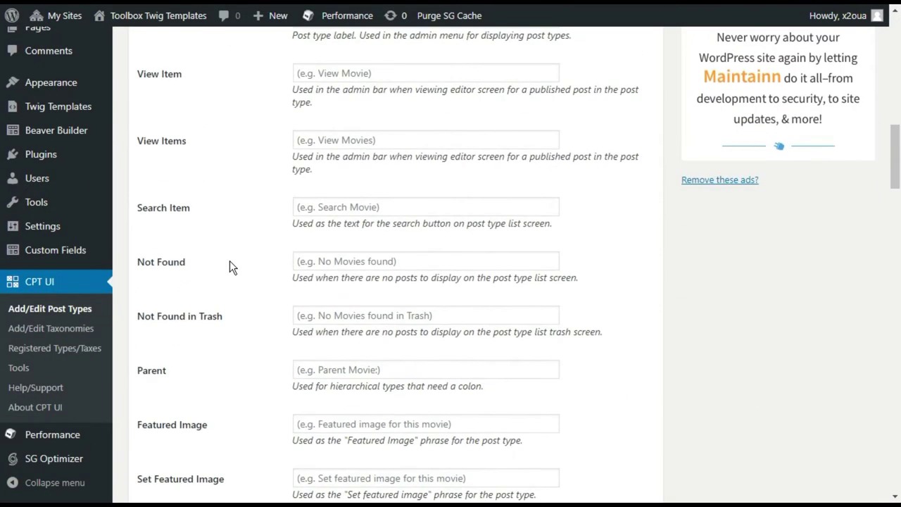
scroll(229, 260, down, 10)
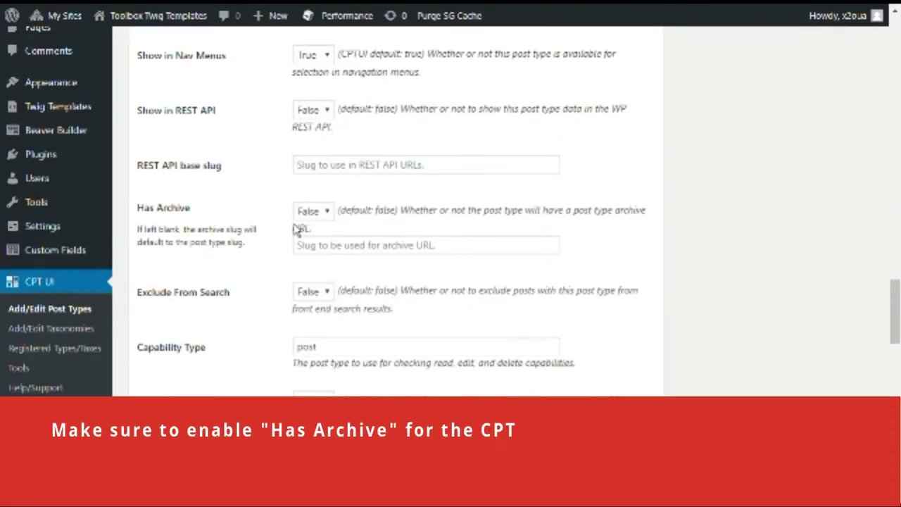
click(311, 211)
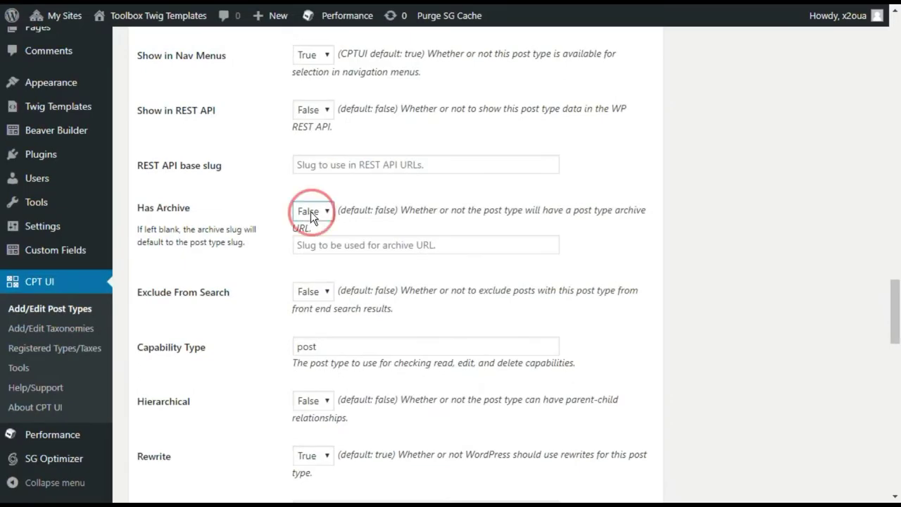
click(304, 240)
Untick Editor and Featured Image support and add the locations post type
scroll(218, 294, down, 13)
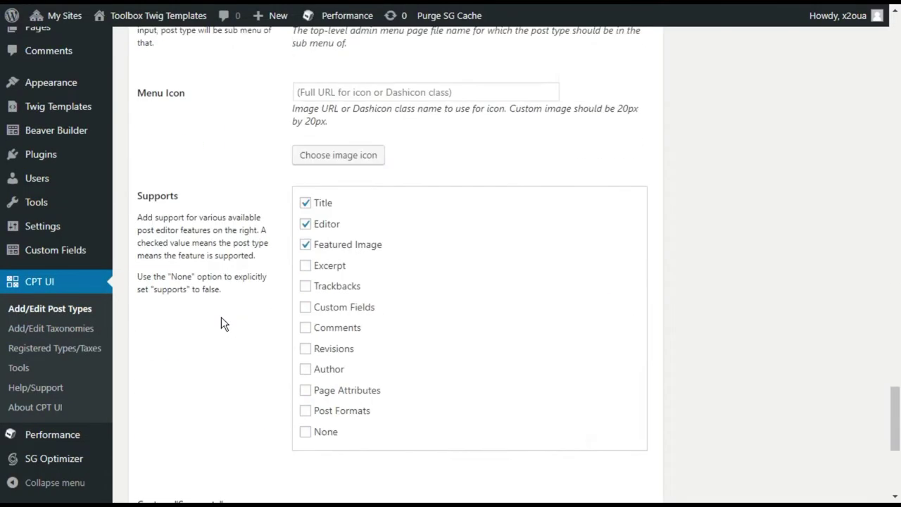
scroll(221, 318, down, 1)
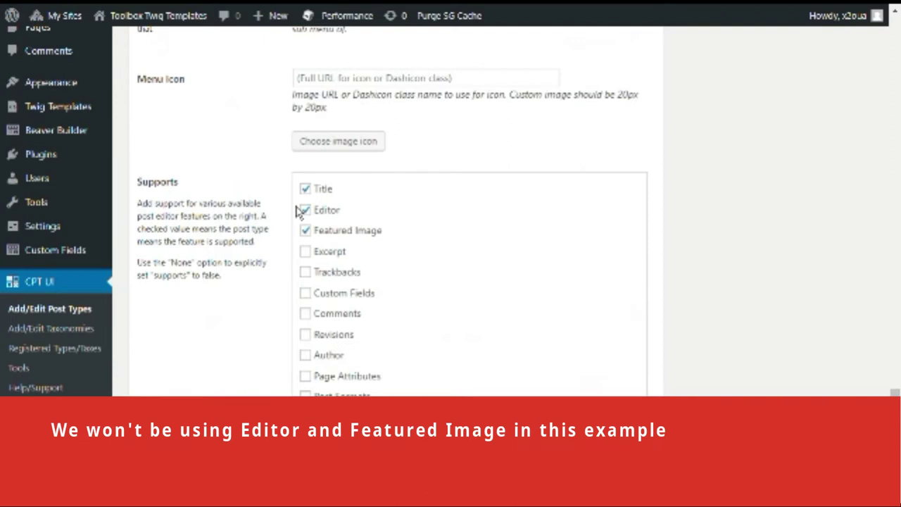
click(305, 210)
click(305, 230)
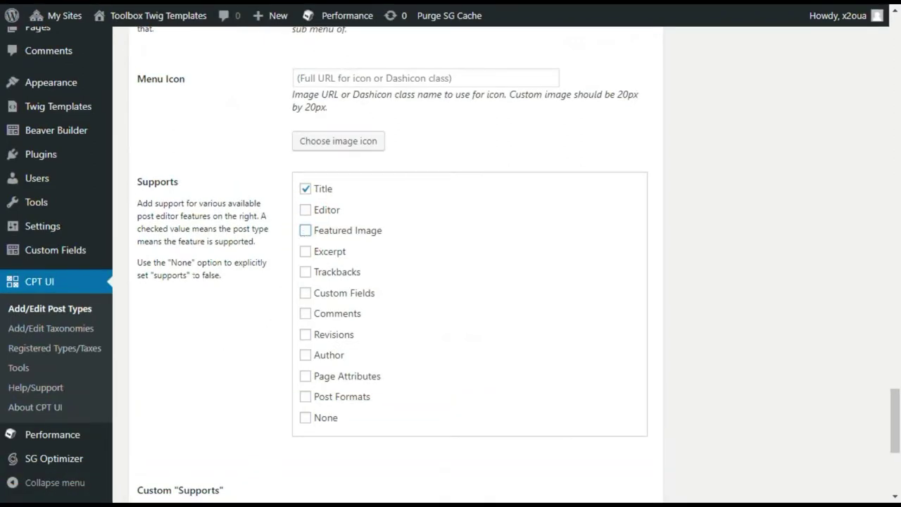
scroll(225, 250, down, 4)
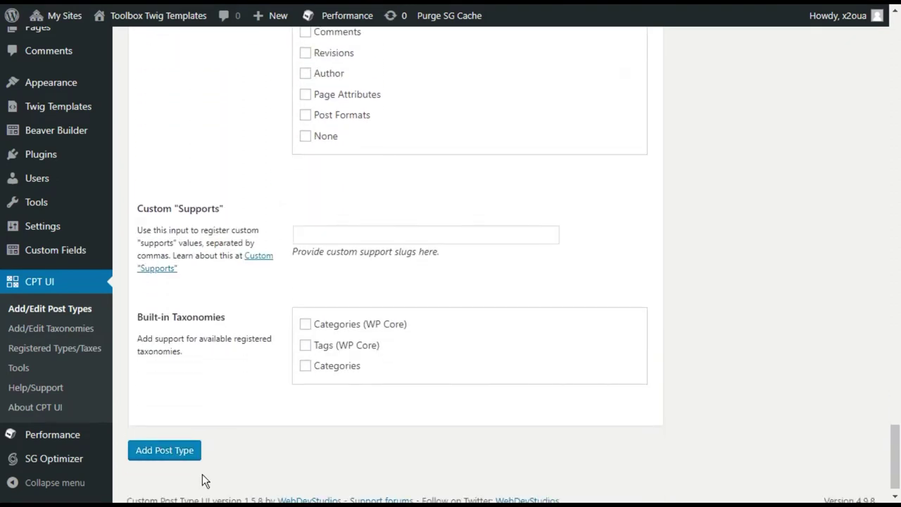
click(163, 454)
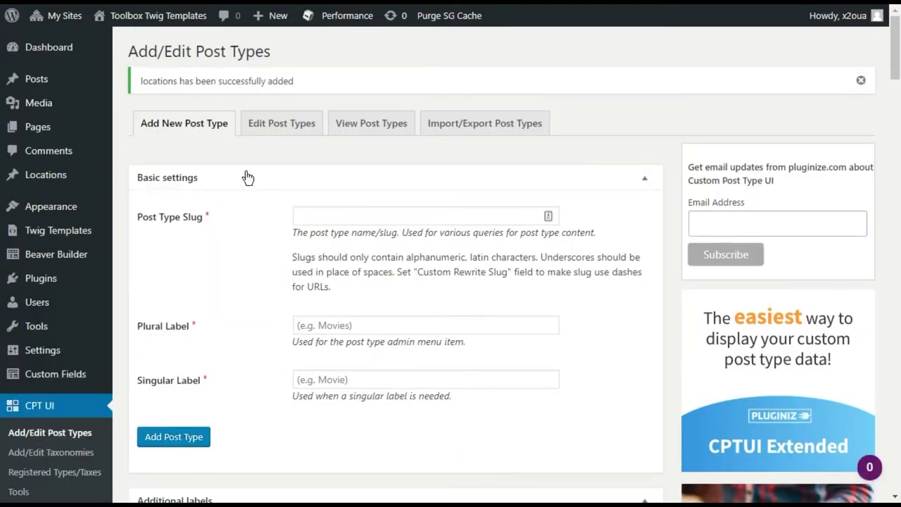
Start a new field group under Custom Fields
mouse_move(50, 182)
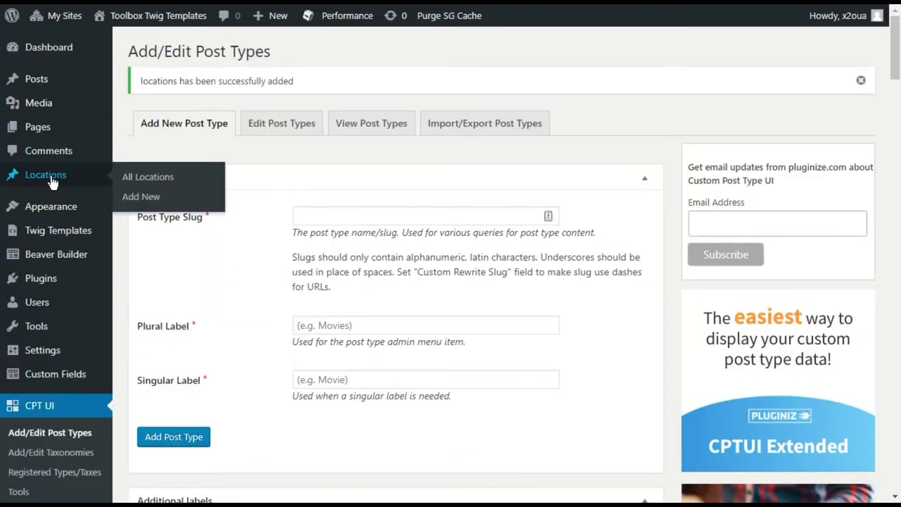
mouse_move(98, 241)
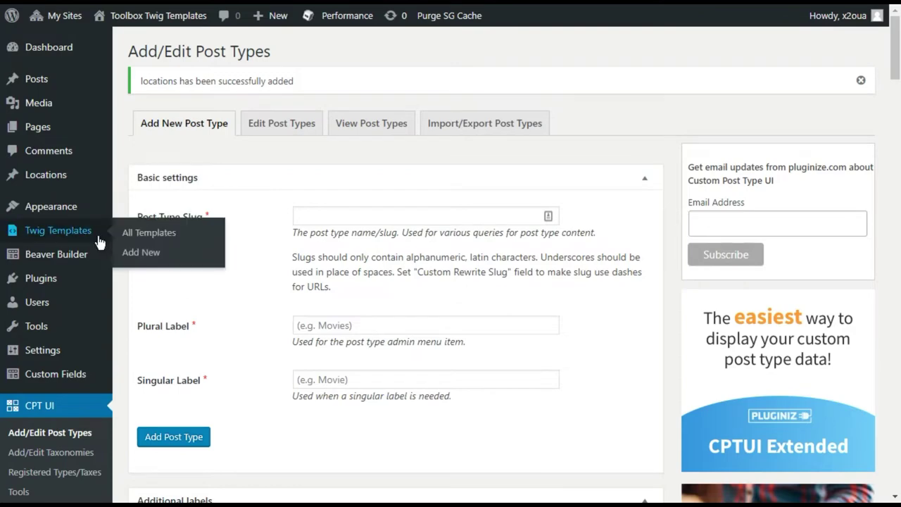
scroll(65, 267, down, 5)
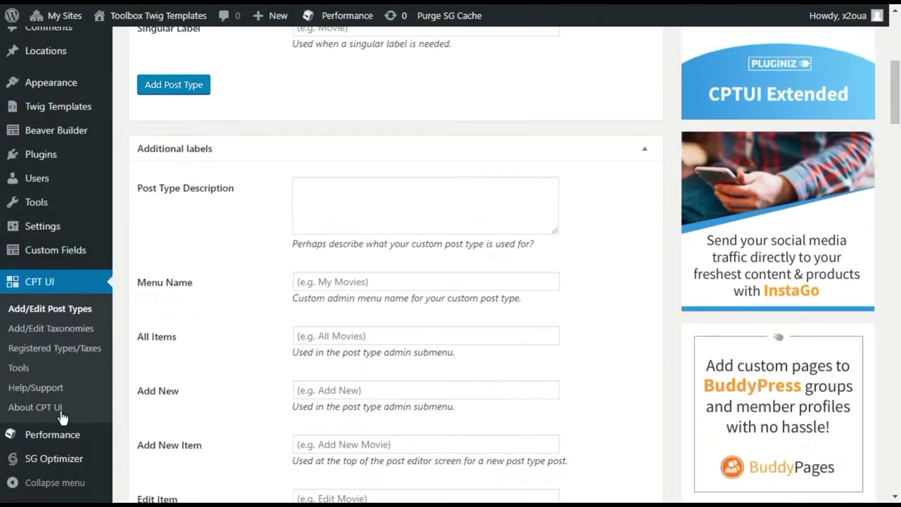
mouse_move(74, 260)
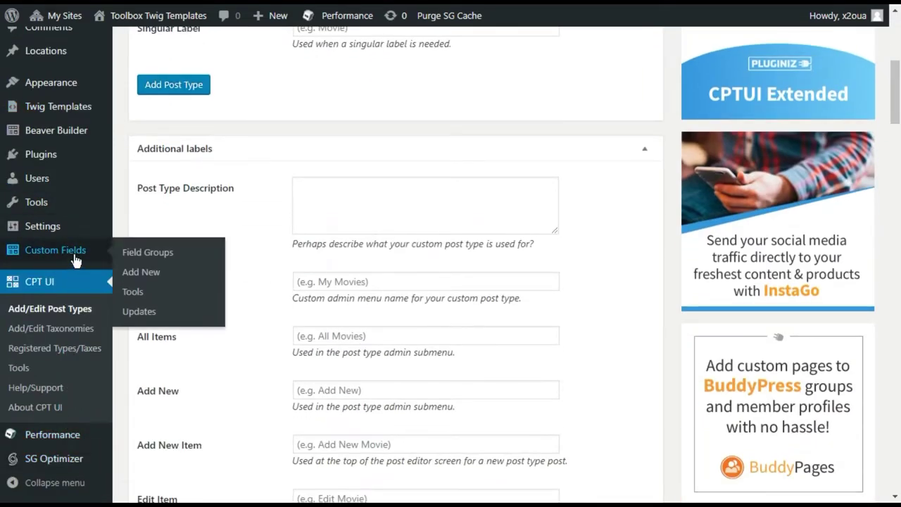
click(149, 272)
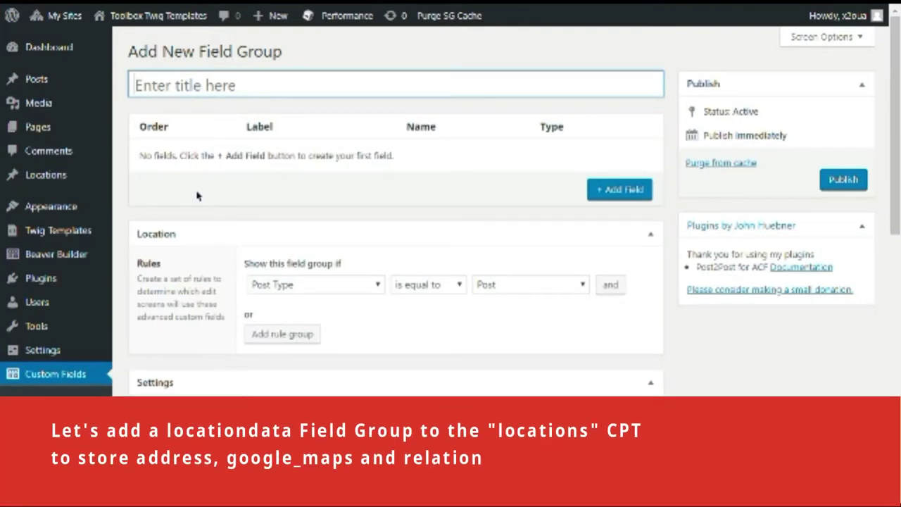
Title the field group 'Locationdata' and show it on Location posts
text(Locationdata)
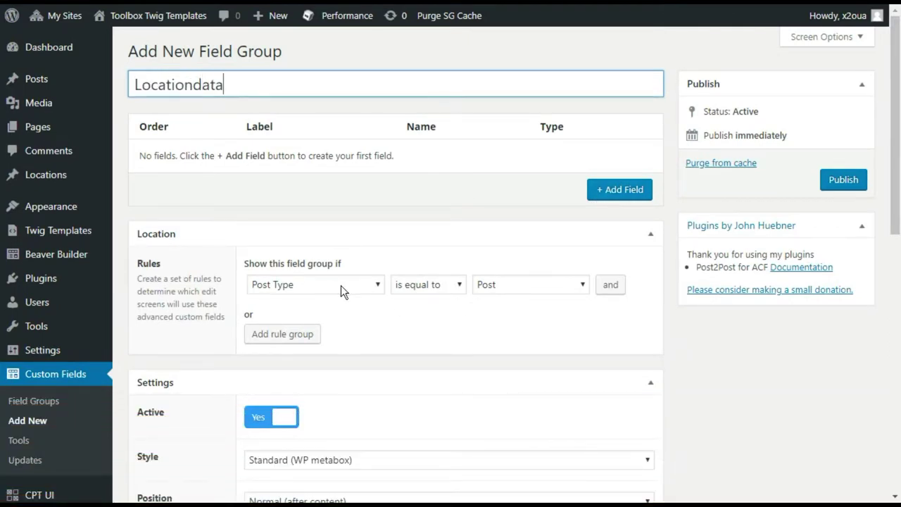
click(534, 287)
key(l)
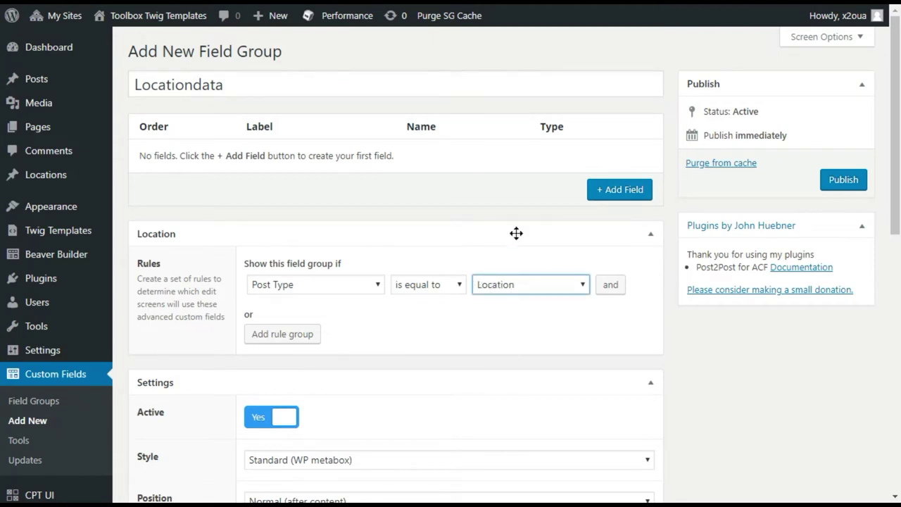
Add an Address field of type Text Area
click(596, 203)
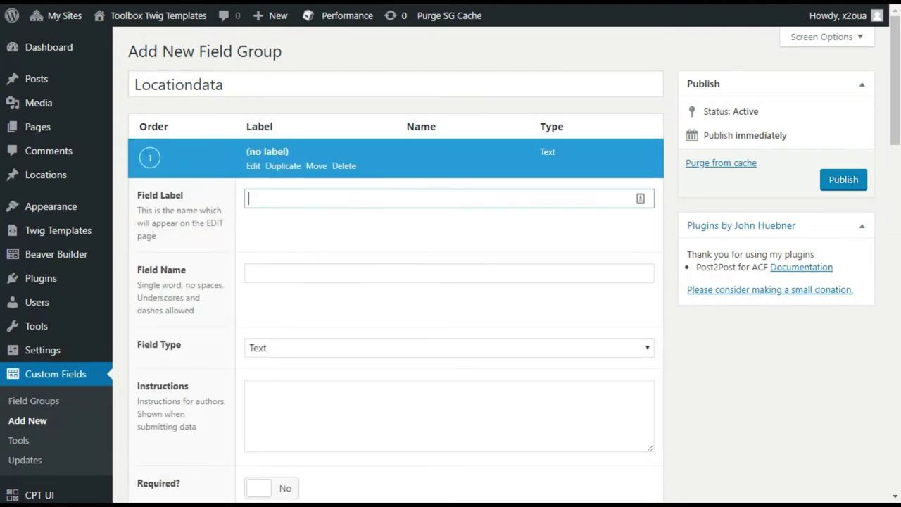
text(Address)
key(Tab)
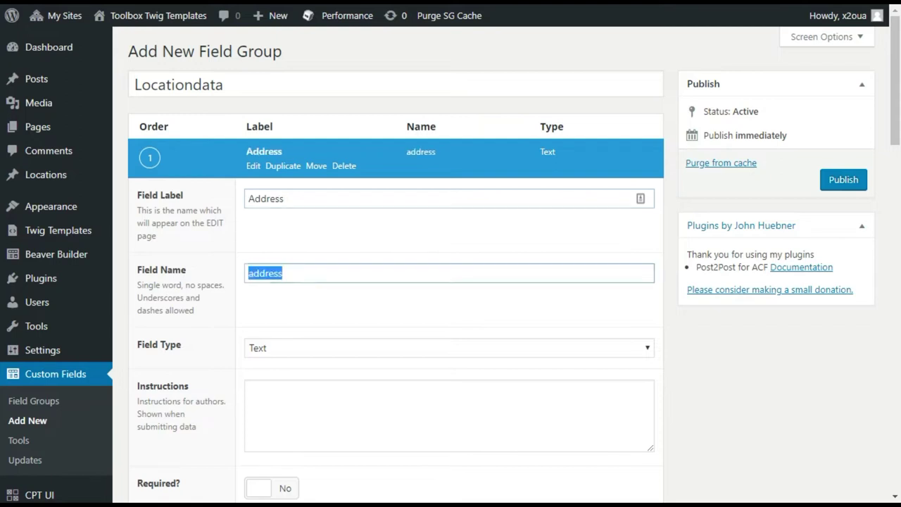
key(Tab)
key(Down)
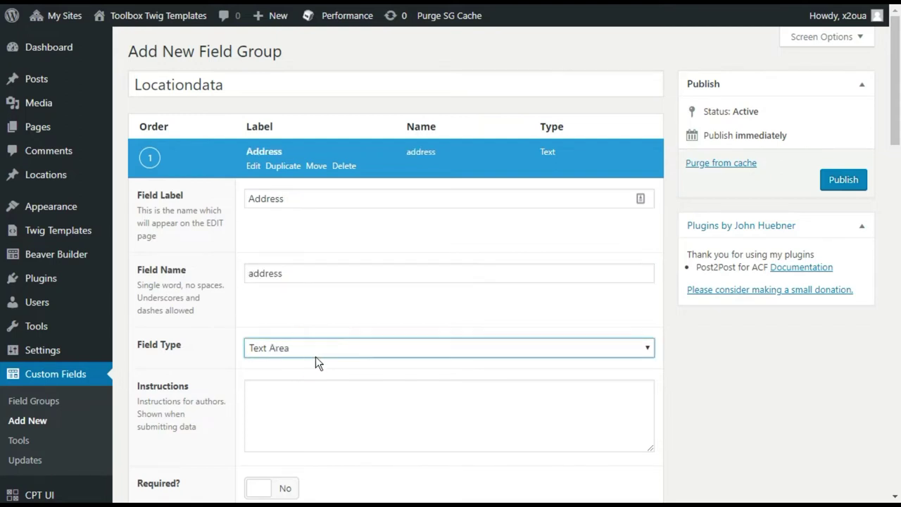
click(251, 168)
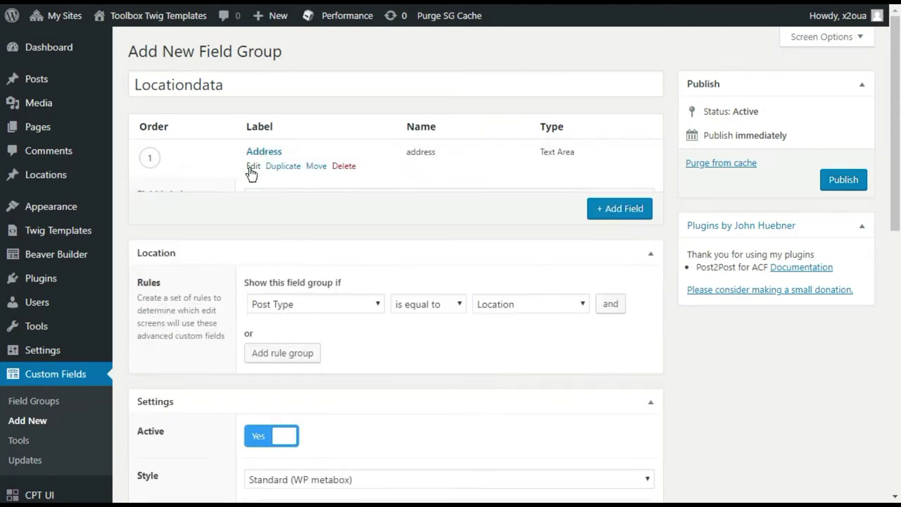
Add a 'Google Maps' field, name google_maps, type Google Map, zoom 16
click(617, 193)
text(Google Mpa)
key(BackSpace)
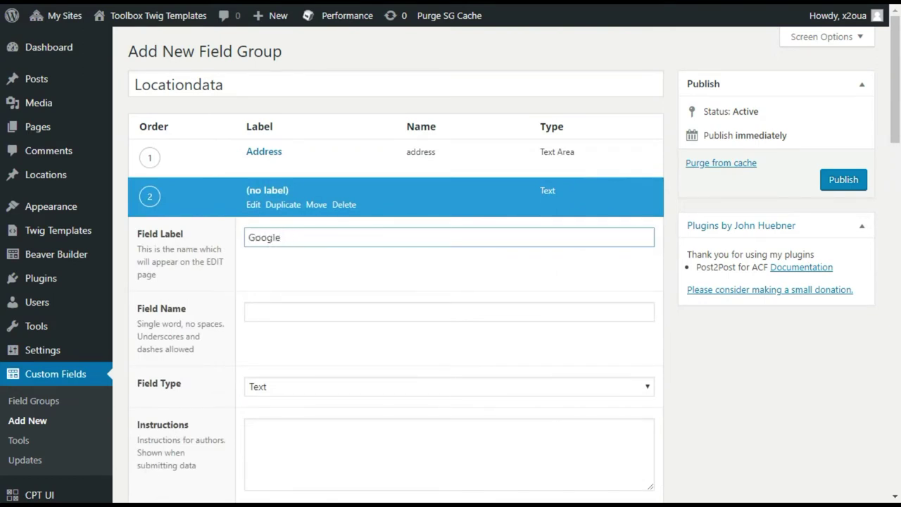
text(Maps)
key(Tab)
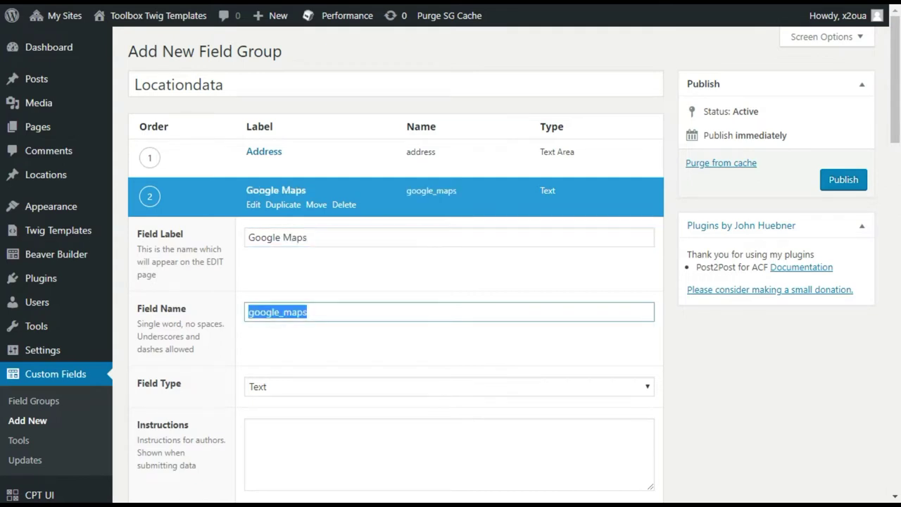
click(297, 387)
text(goo)
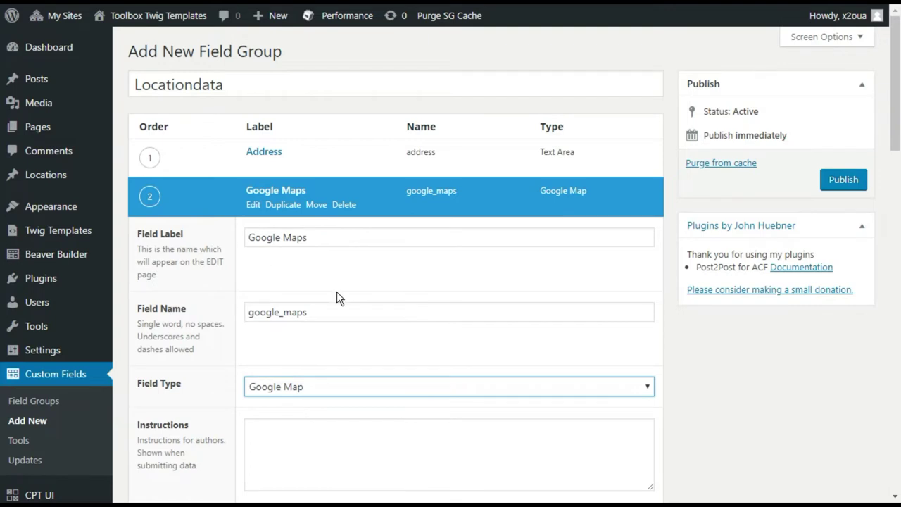
scroll(336, 294, down, 3)
click(276, 410)
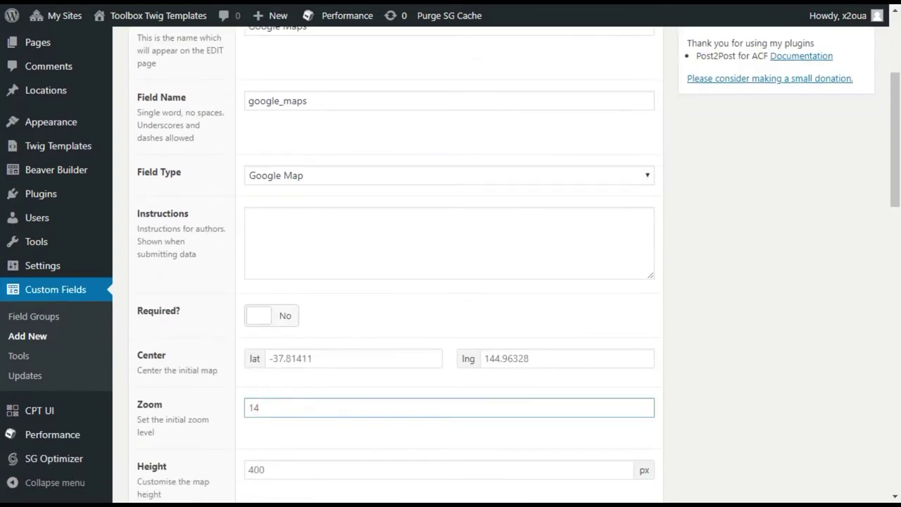
text(16)
scroll(214, 276, up, 3)
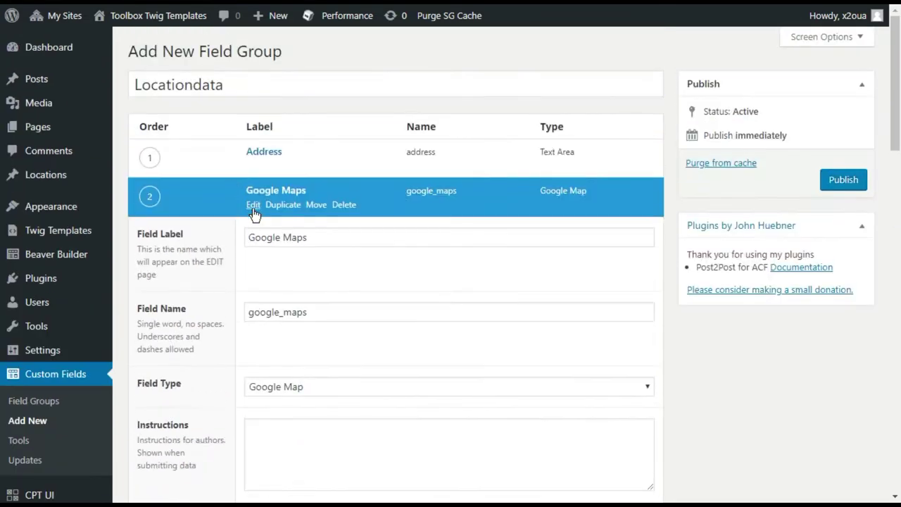
Add a third field labelled 'relation' with field name relation
click(252, 205)
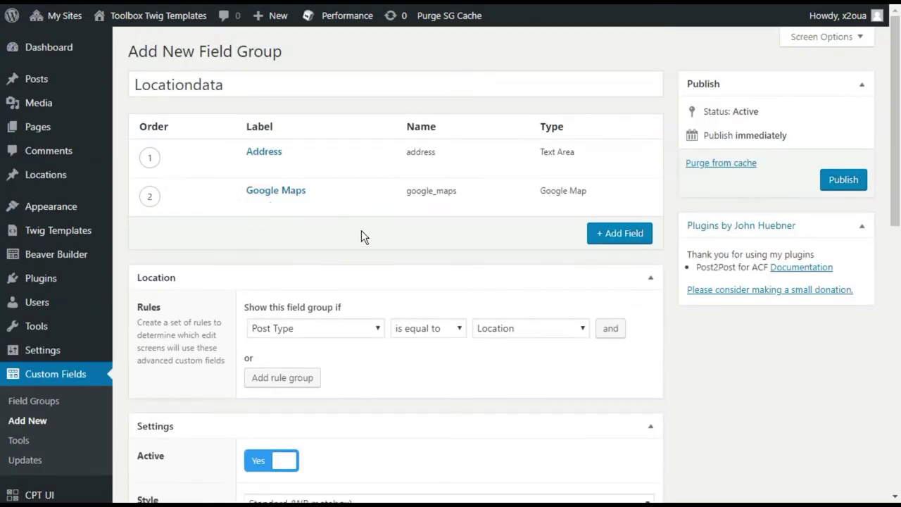
click(599, 237)
text(real)
text(tion)
key(BackSpace)
key(BackSpace)
key(BackSpace)
key(BackSpace)
text(ation)
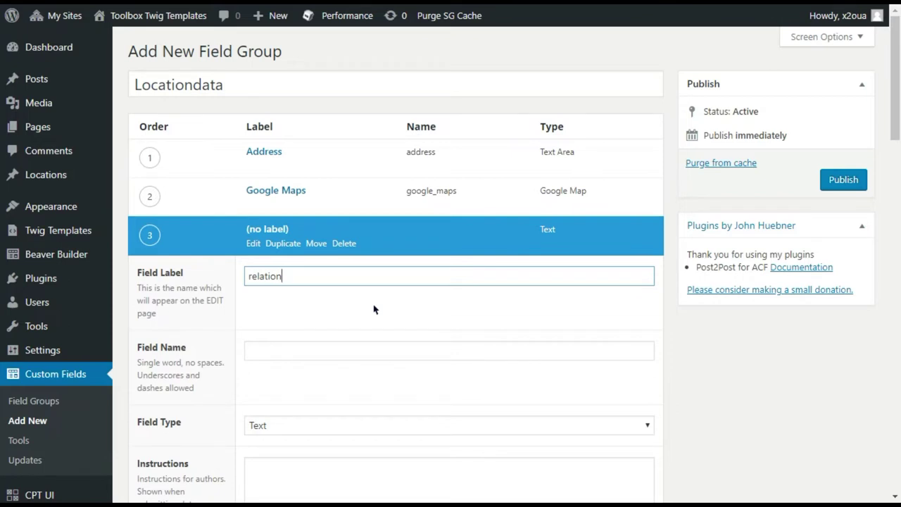
key(Tab)
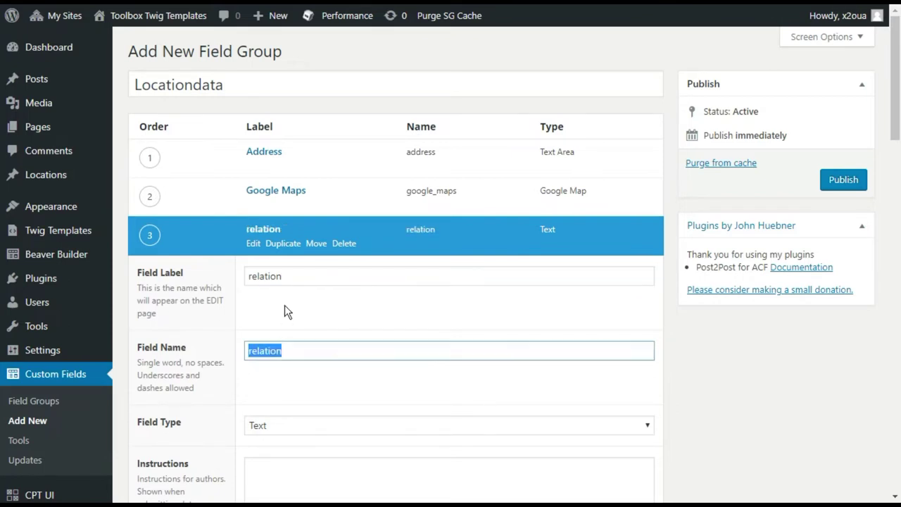
click(284, 310)
Make relation a Relationship field and publish the Locationdata group
click(281, 427)
key(r)
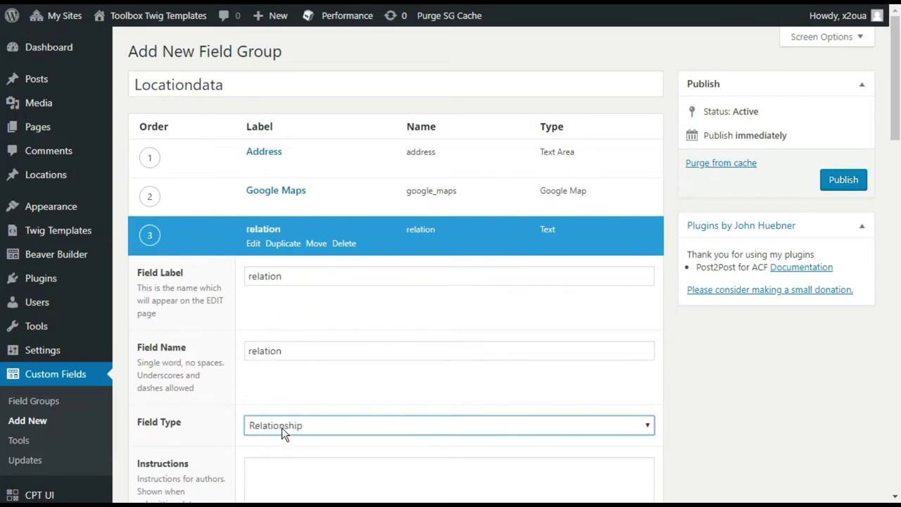
click(259, 380)
scroll(206, 366, down, 4)
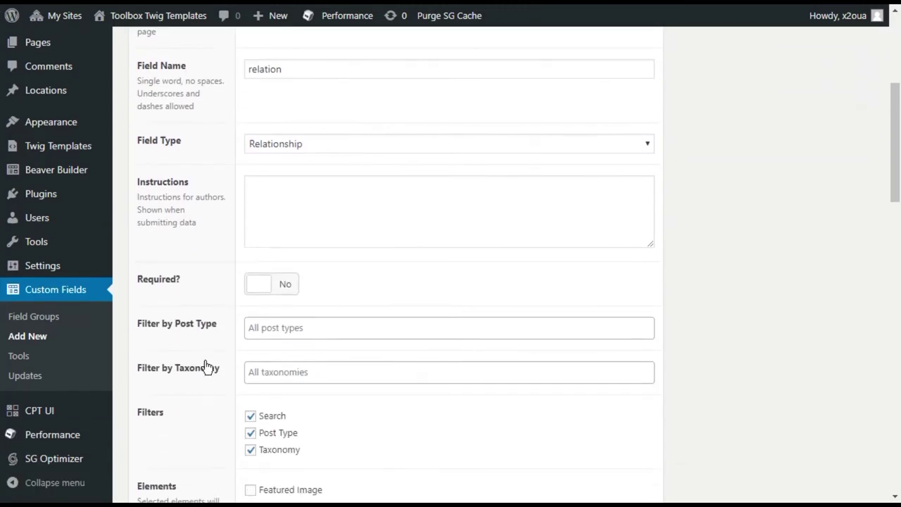
scroll(194, 342, up, 5)
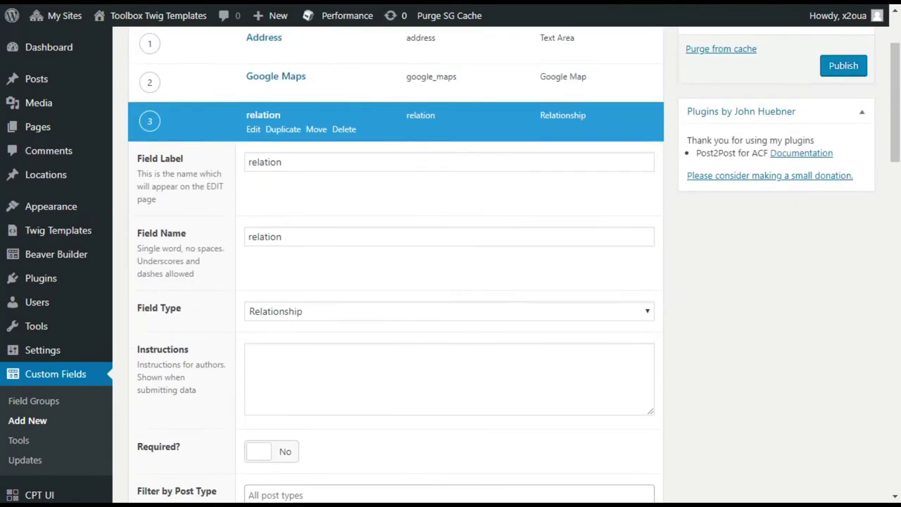
click(833, 182)
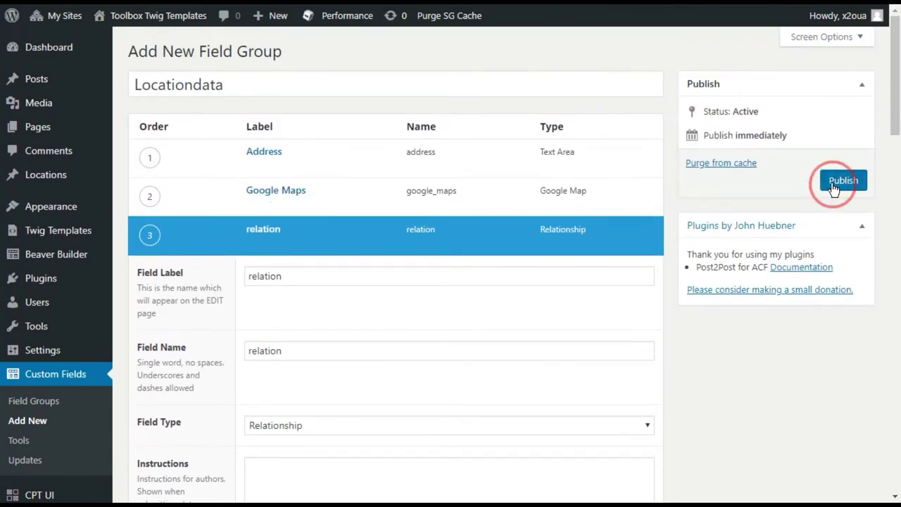
click(833, 185)
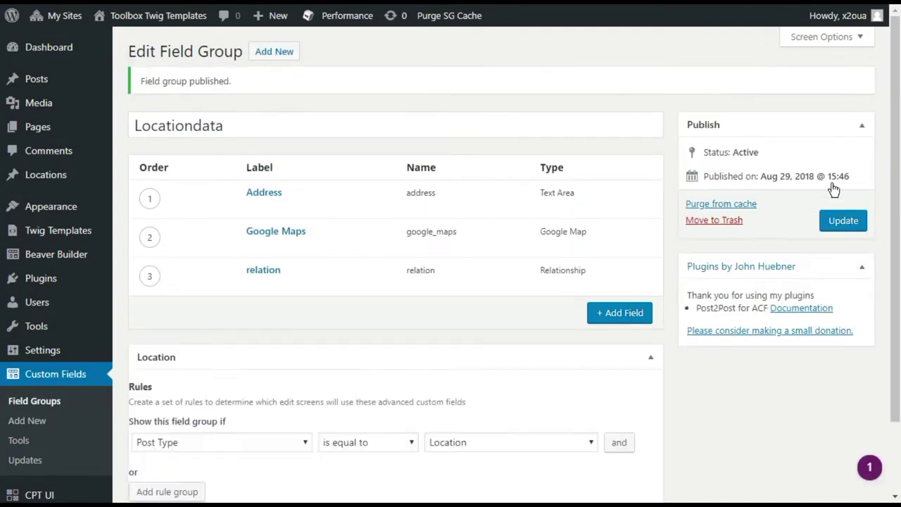
mouse_move(267, 275)
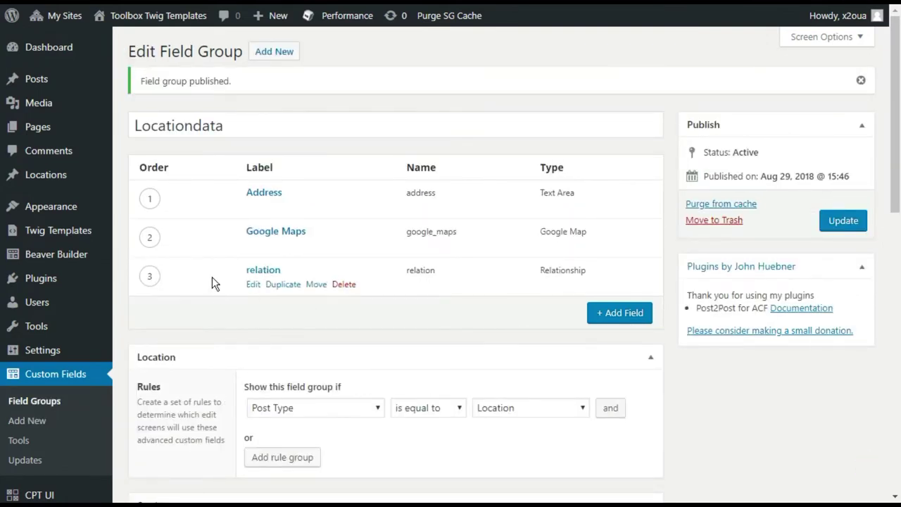
View the ACF Post-2-Post plugin details on the Plugins page, then close them
click(41, 279)
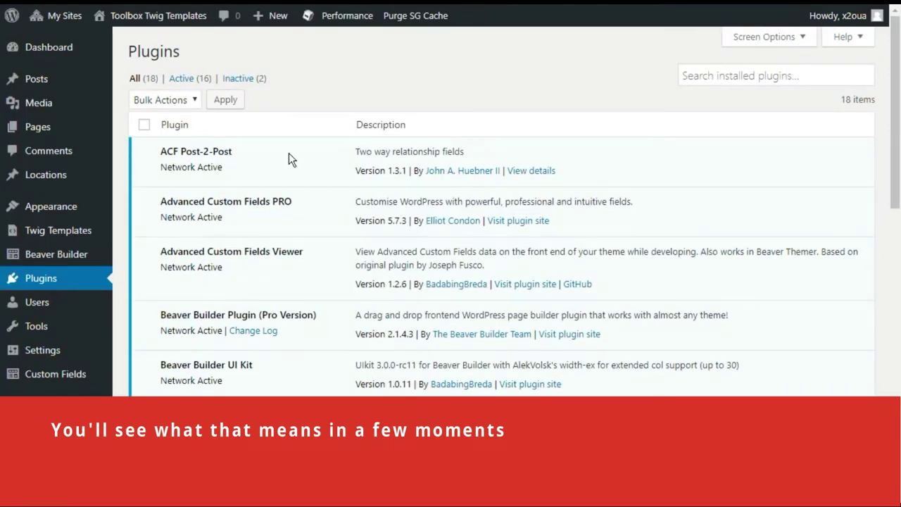
click(541, 172)
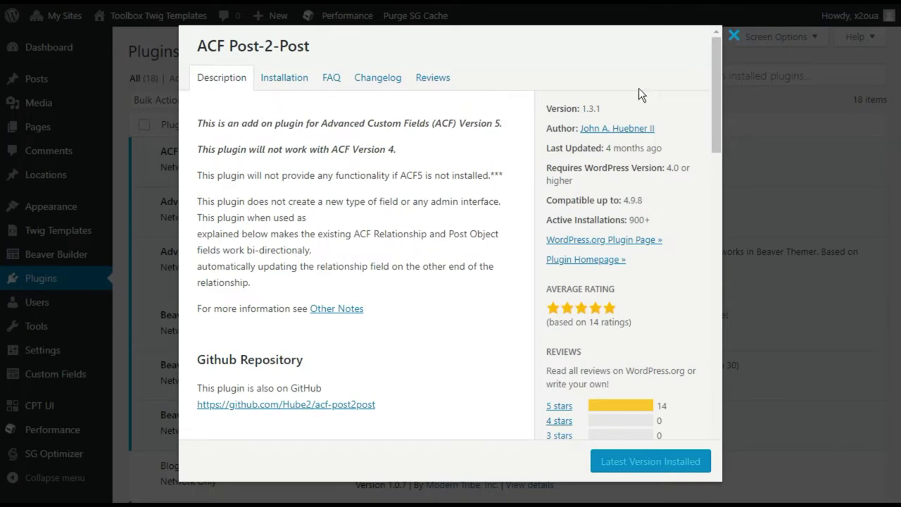
click(733, 37)
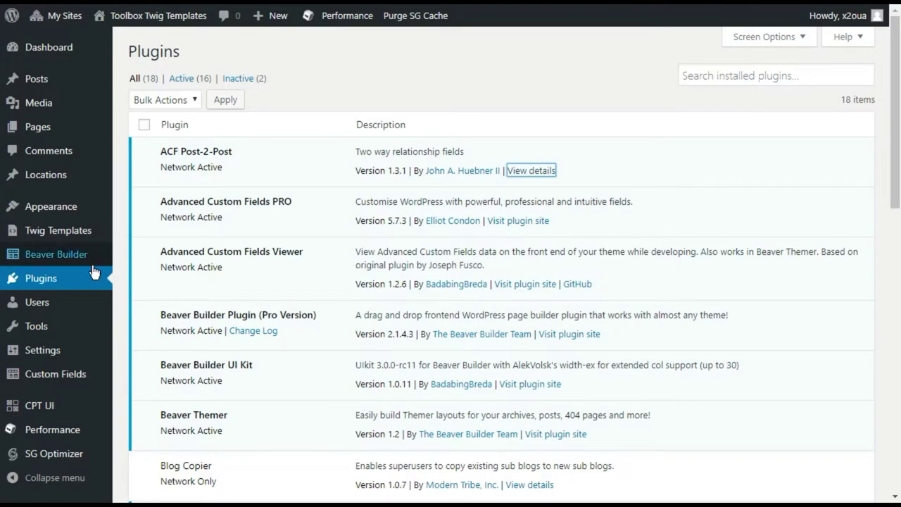
Go to the CPT UI Add/Edit Post Types form
scroll(91, 296, down, 6)
mouse_move(100, 412)
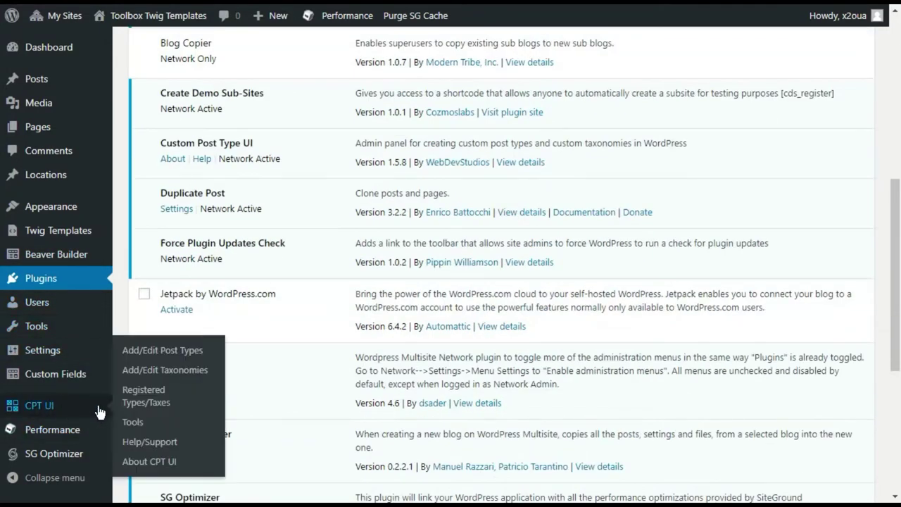
click(152, 352)
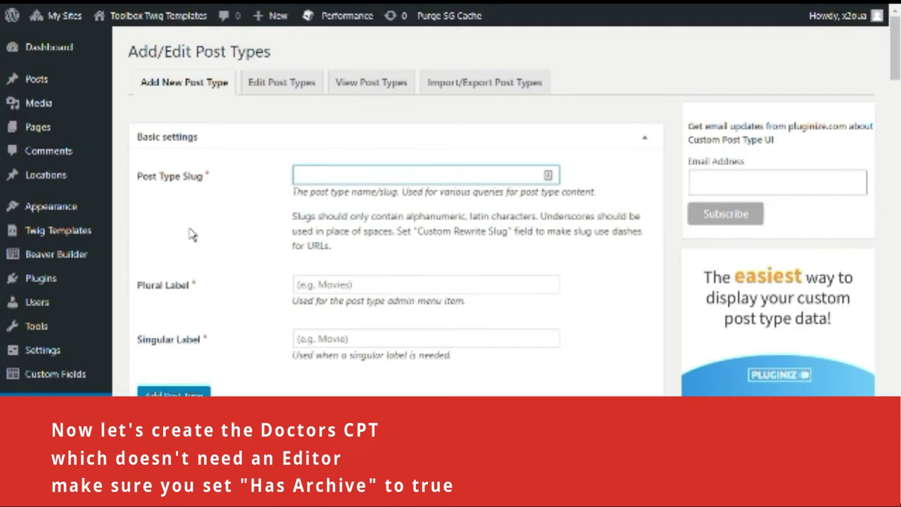
Enter post type slug 'doctors' with labels 'Doctors' and 'Doctor'
text(doctors)
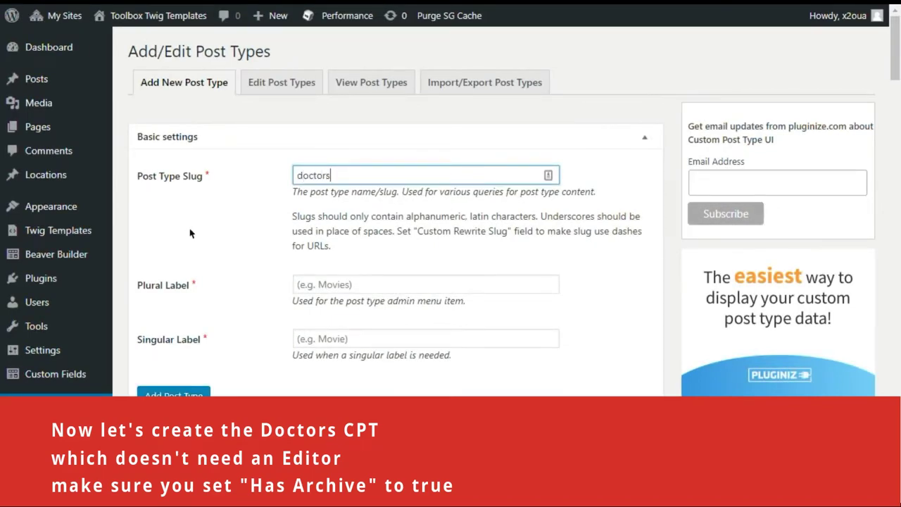
key(Tab)
text(Doctors)
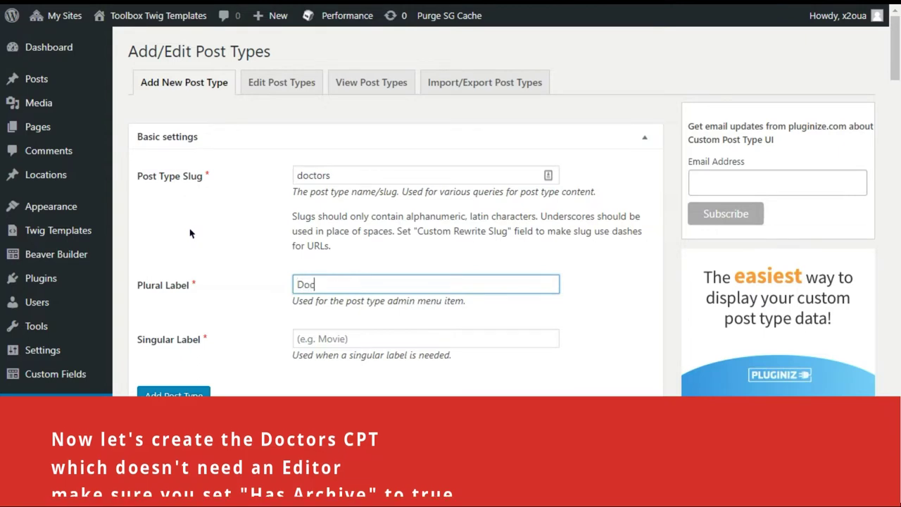
key(Tab)
text(Doc)
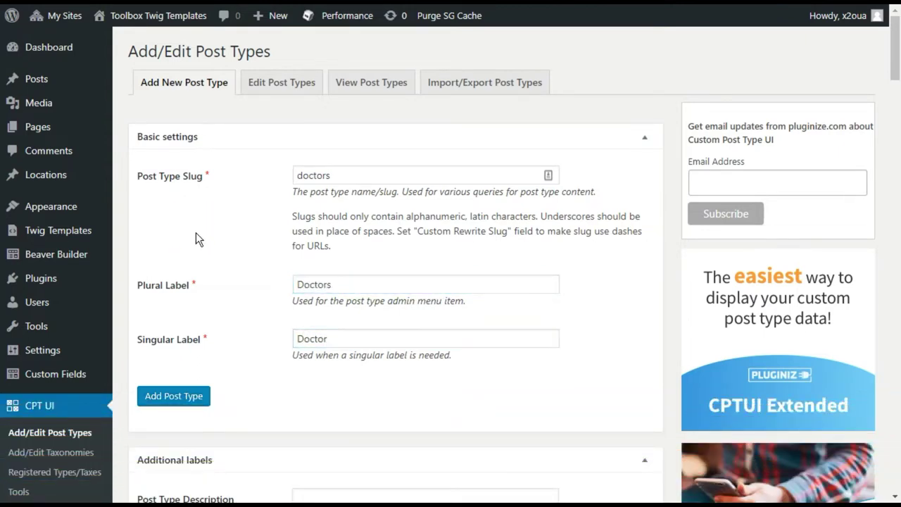
Set Has Archive to True, untick Editor support, and add the doctors post type
scroll(205, 256, down, 15)
scroll(214, 275, down, 9)
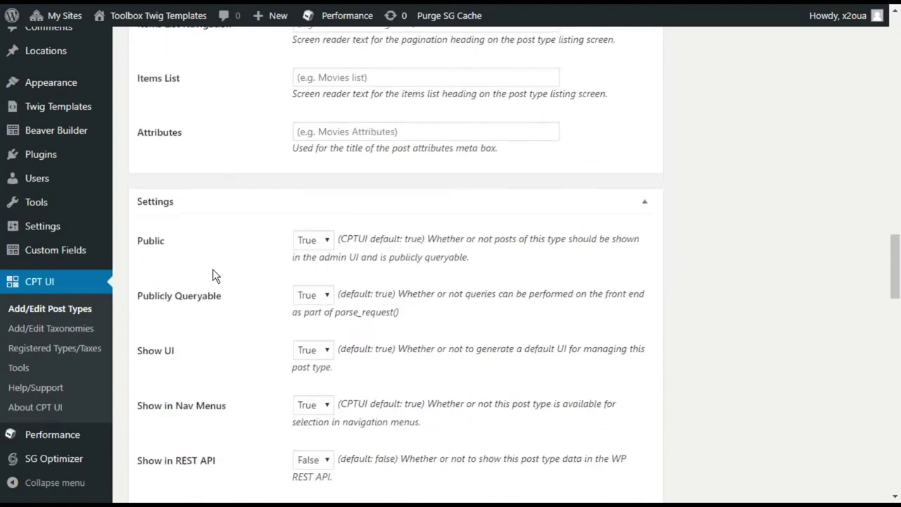
scroll(252, 317, down, 2)
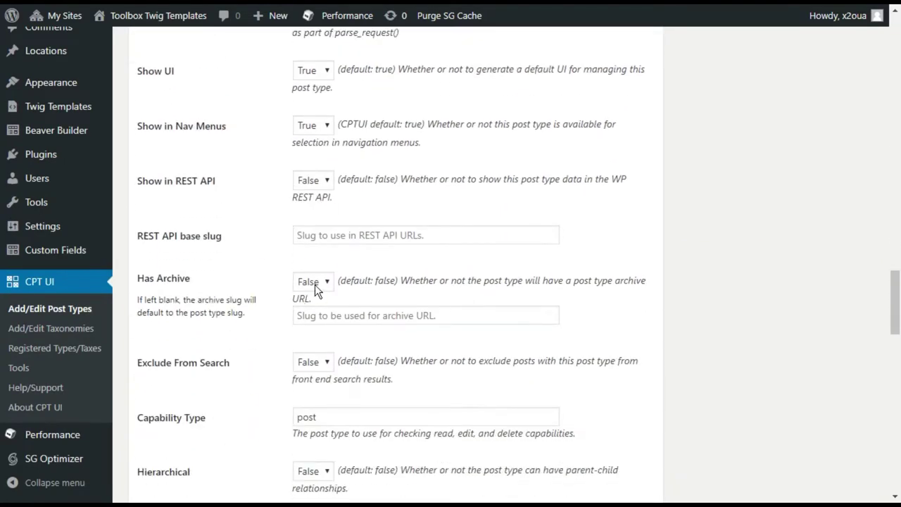
click(310, 314)
click(251, 281)
scroll(250, 291, down, 10)
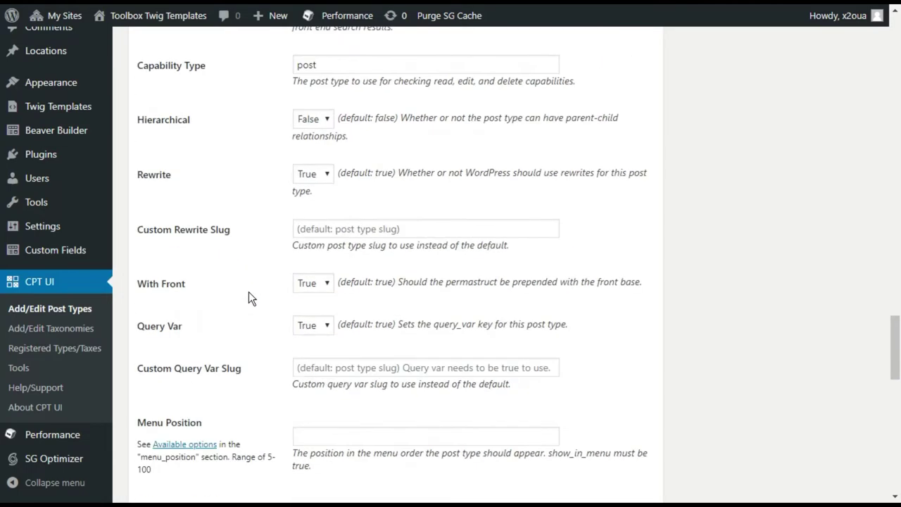
scroll(249, 293, down, 2)
click(306, 210)
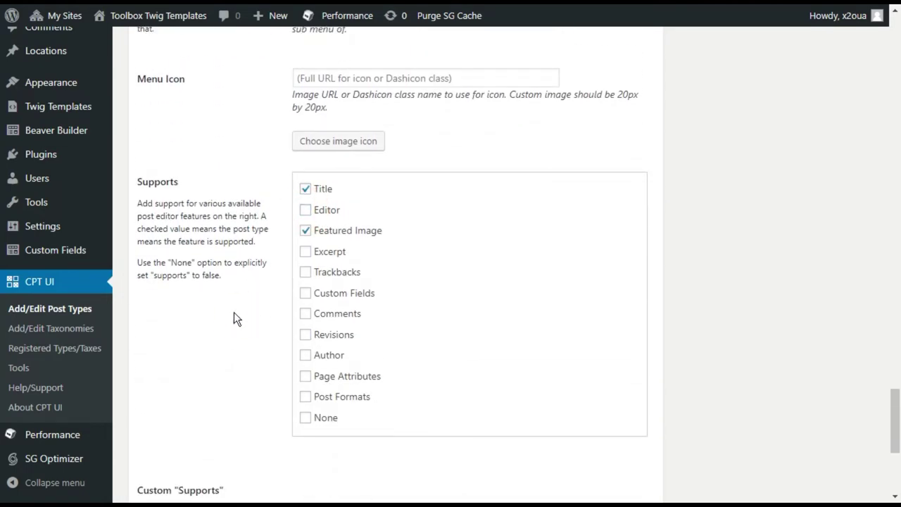
scroll(234, 313, down, 4)
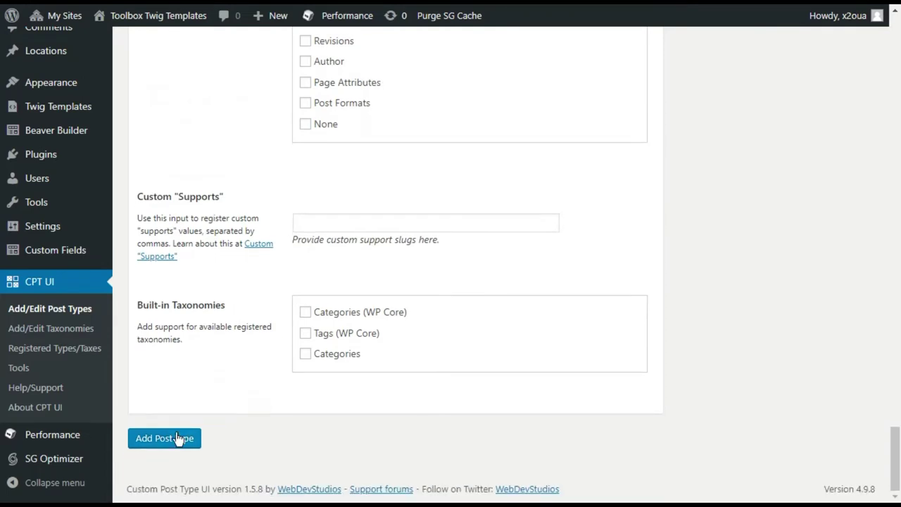
click(174, 441)
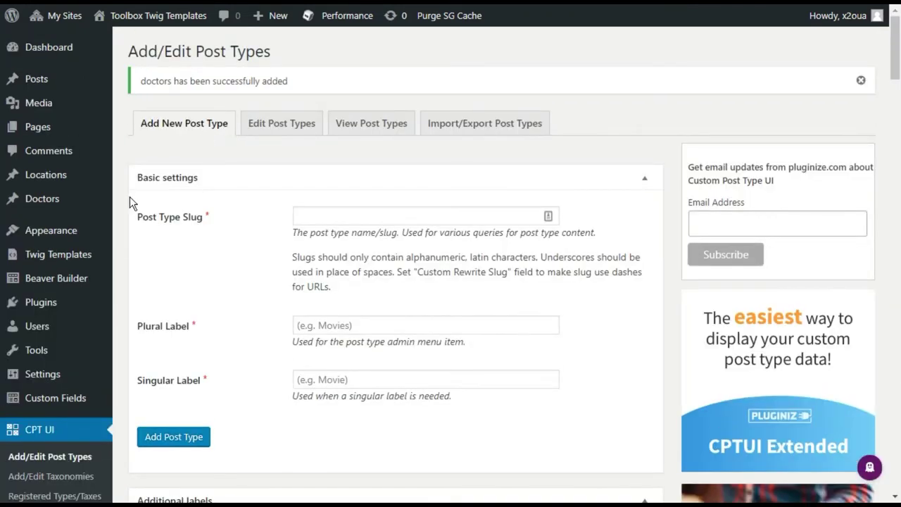
Start a new field group titled 'Doctordata'
scroll(86, 226, down, 5)
scroll(80, 326, down, 5)
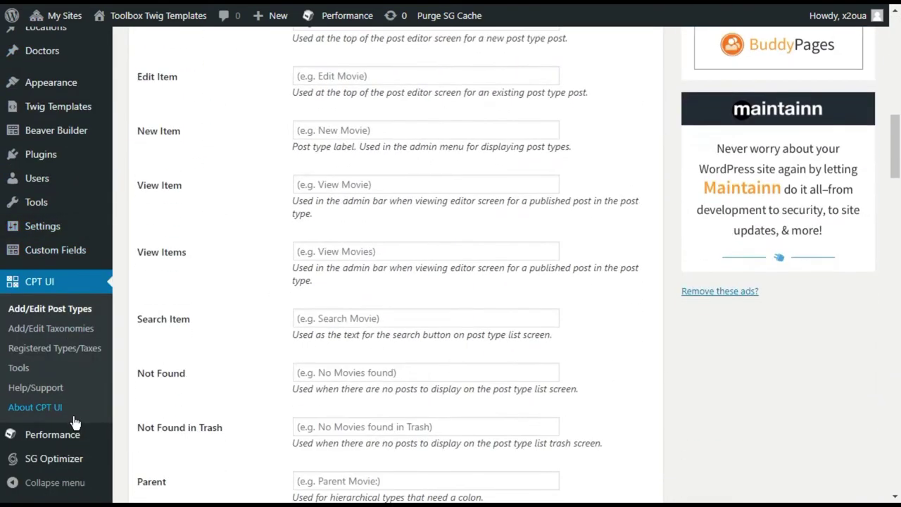
mouse_move(52, 252)
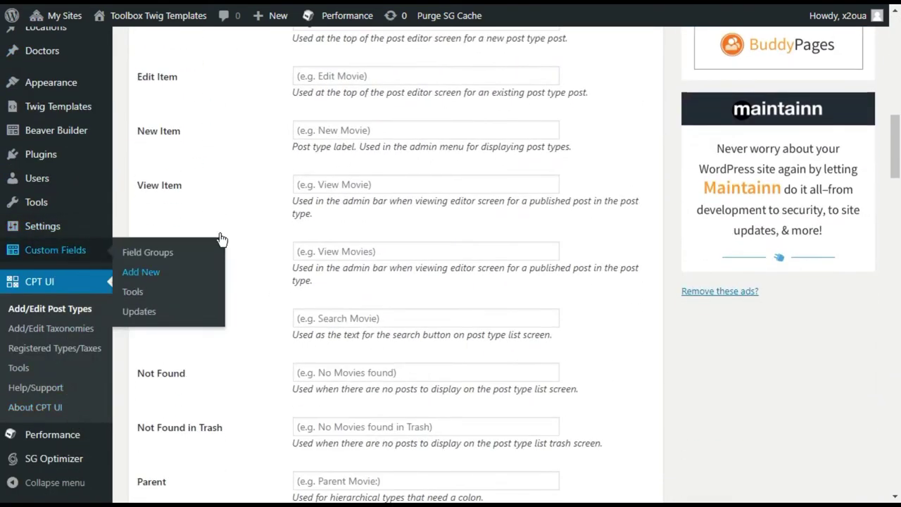
click(140, 271)
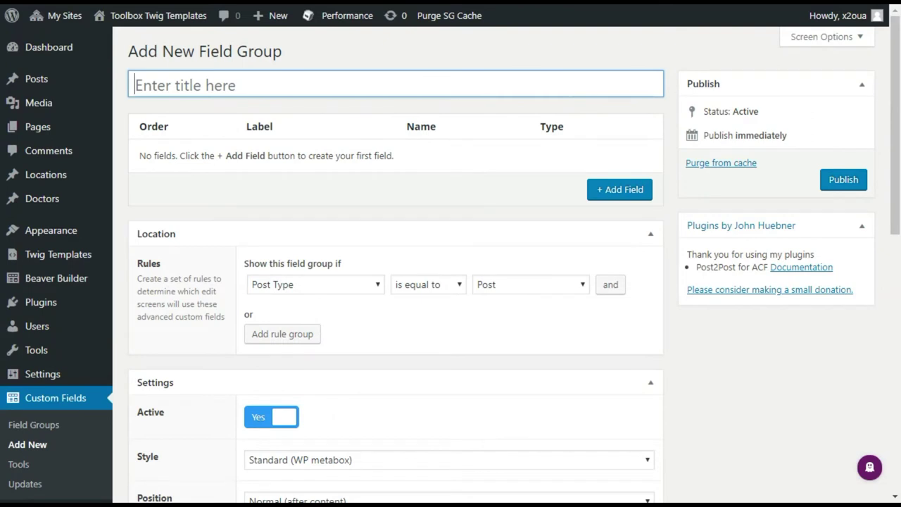
text(Doctordata)
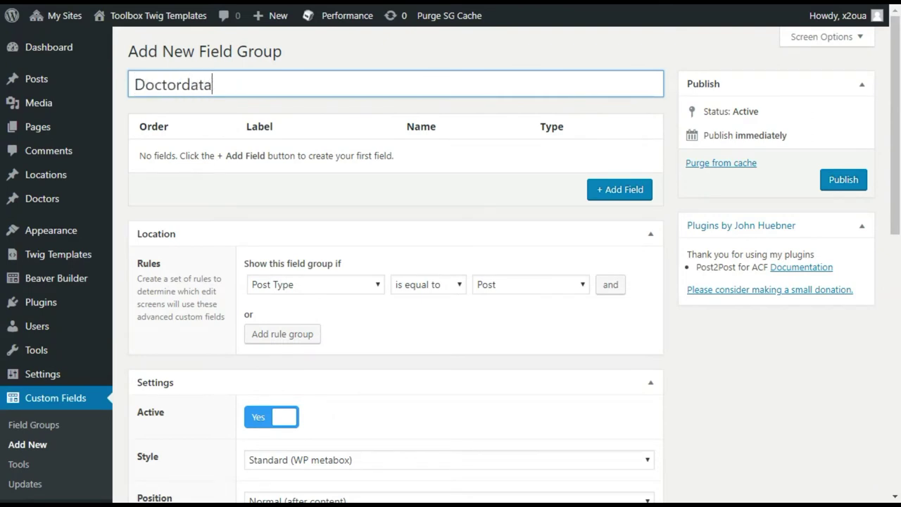
Add a relation field of type Relationship and show the group on Doctor posts
click(581, 190)
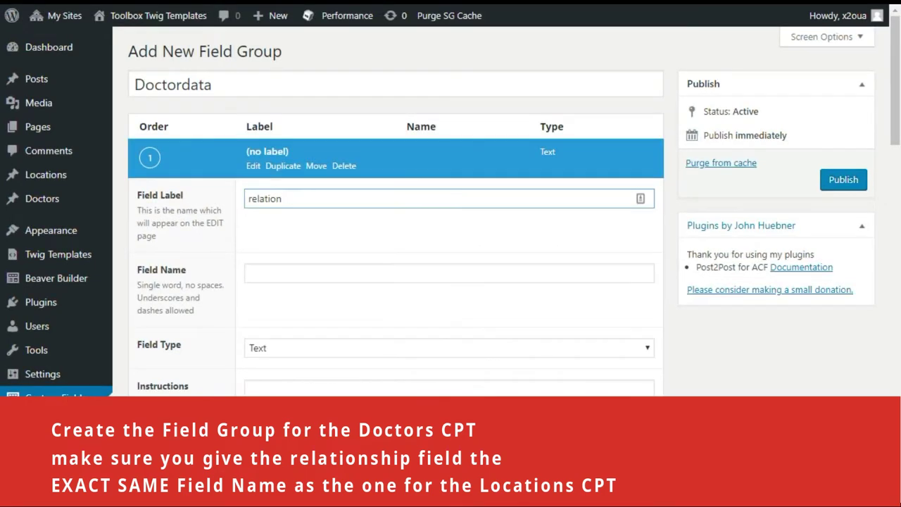
key(Tab)
click(306, 345)
key(r)
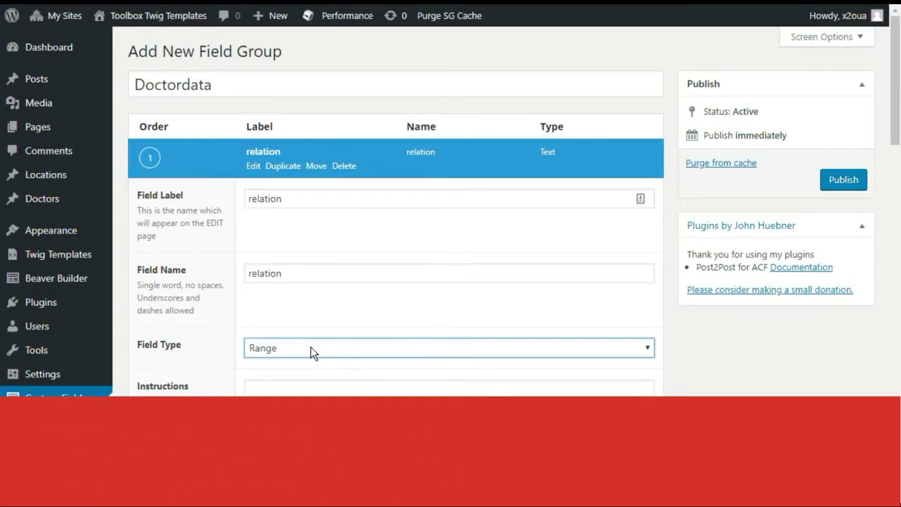
key(e)
click(222, 307)
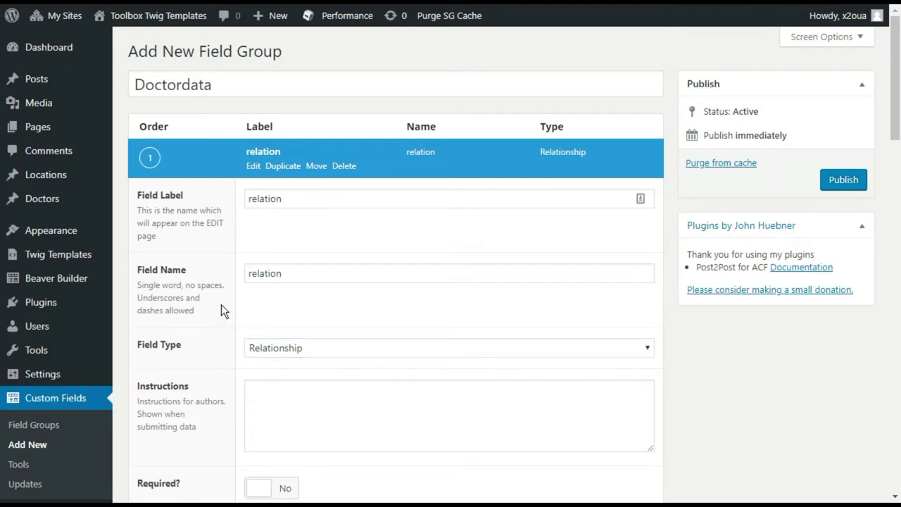
click(252, 166)
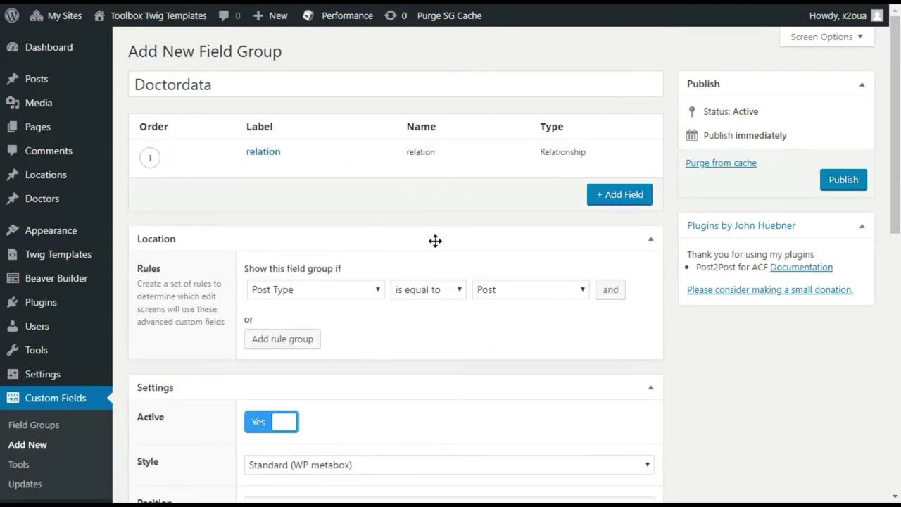
click(502, 285)
click(503, 362)
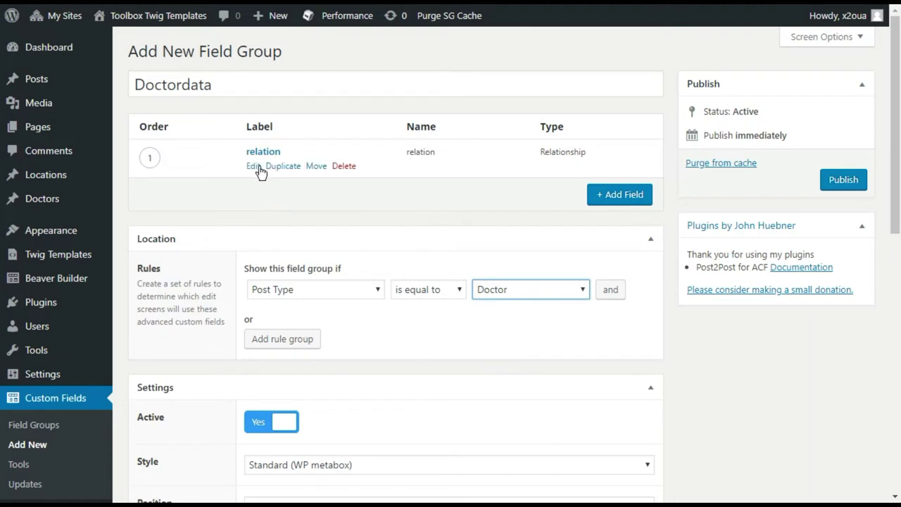
Limit relation to Location posts, untick Post Type and Taxonomy filters, and publish
click(253, 167)
scroll(255, 175, down, 5)
scroll(450, 317, down, 2)
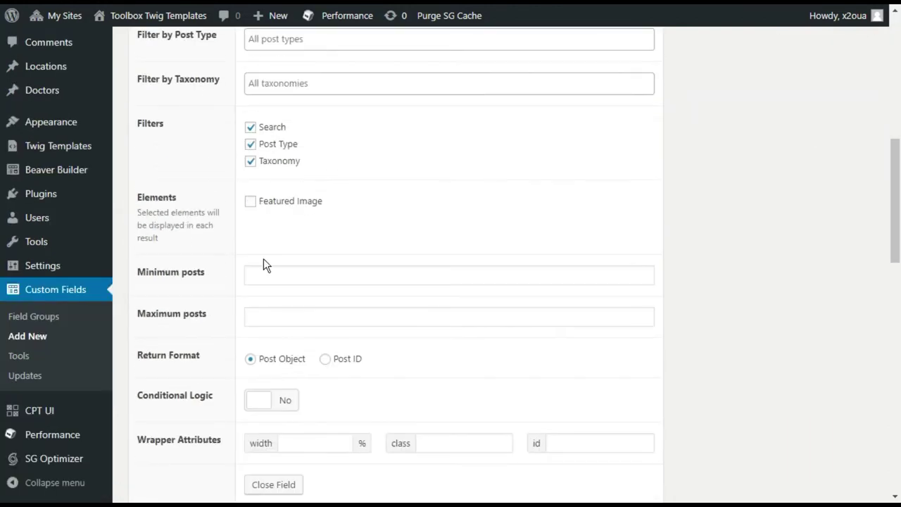
scroll(261, 267, up, 1)
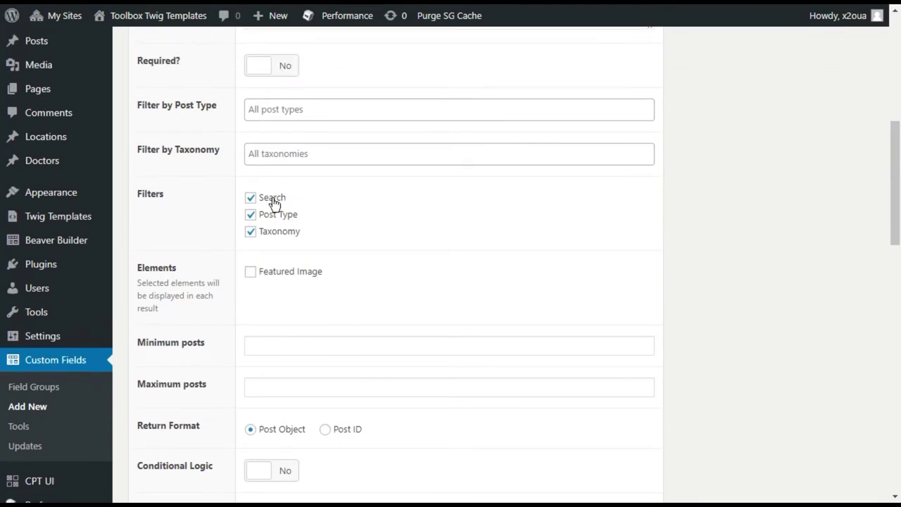
click(275, 109)
click(273, 233)
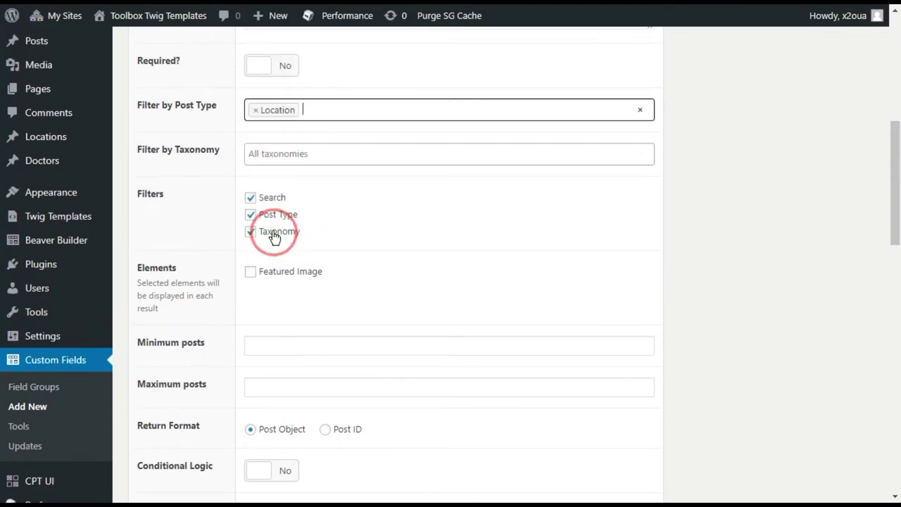
click(204, 197)
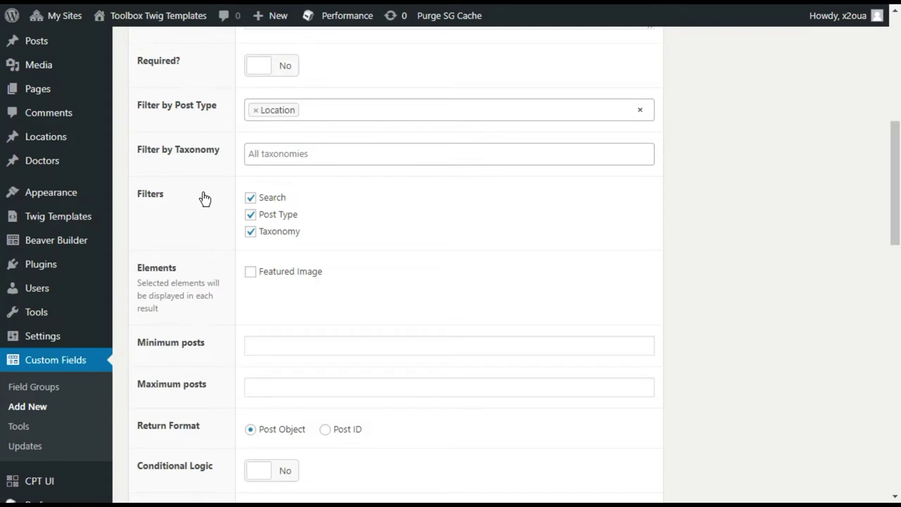
click(250, 235)
click(252, 217)
scroll(732, 225, up, 6)
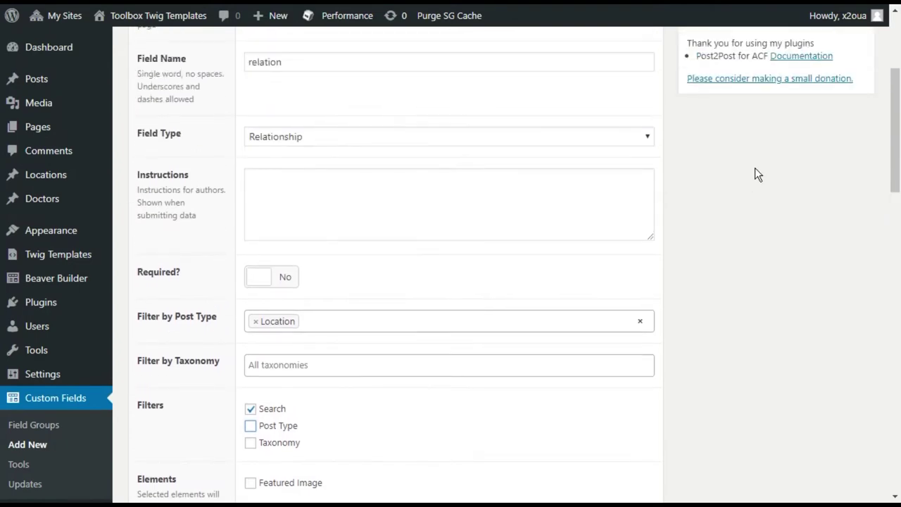
click(841, 180)
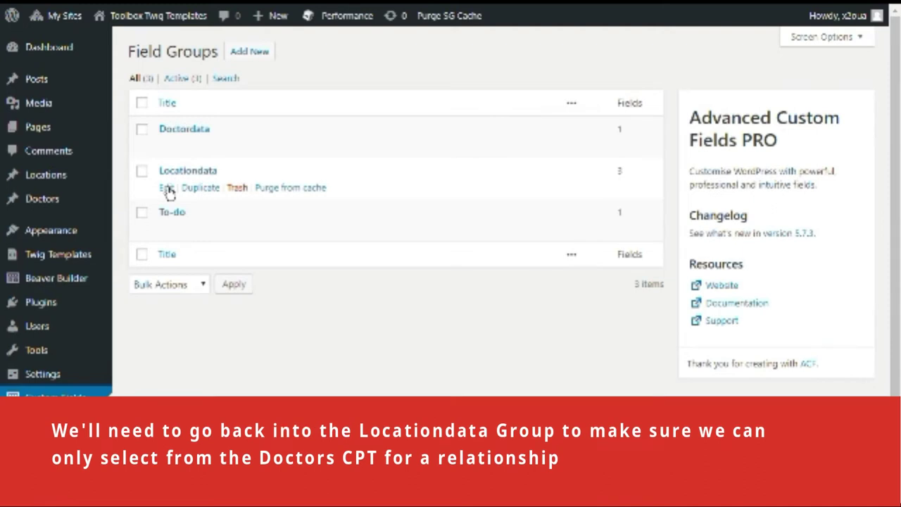
Limit Locationdata's relation field to Doctor posts, untick Post Type and Taxonomy filters, and update
click(167, 188)
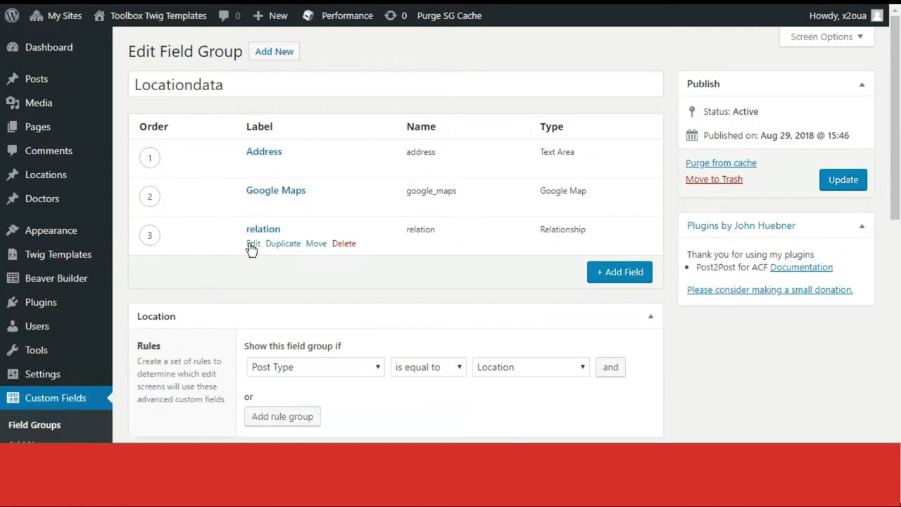
click(232, 243)
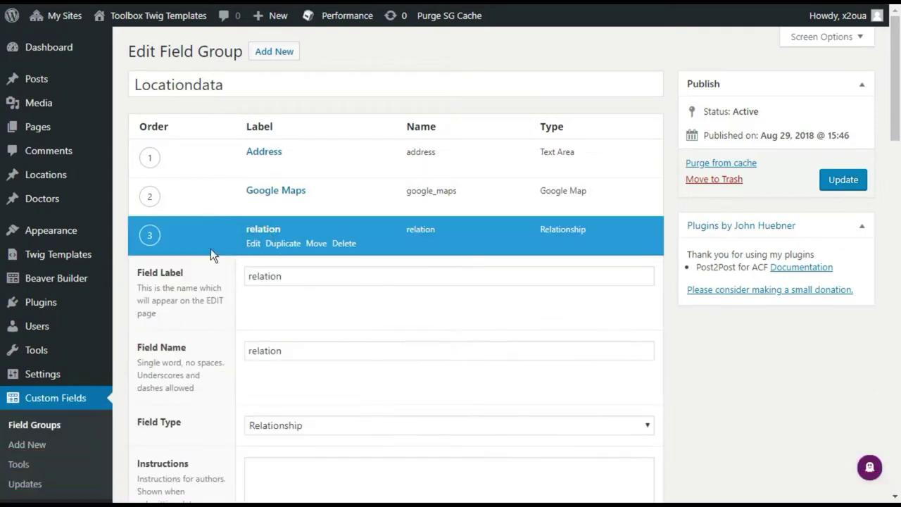
scroll(211, 257, down, 6)
click(261, 186)
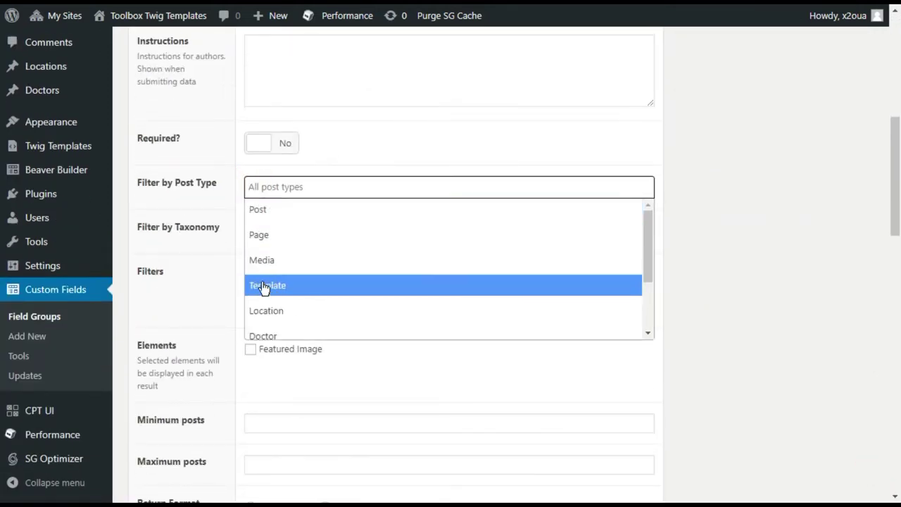
click(262, 334)
click(251, 291)
click(251, 310)
scroll(242, 287, up, 6)
click(839, 183)
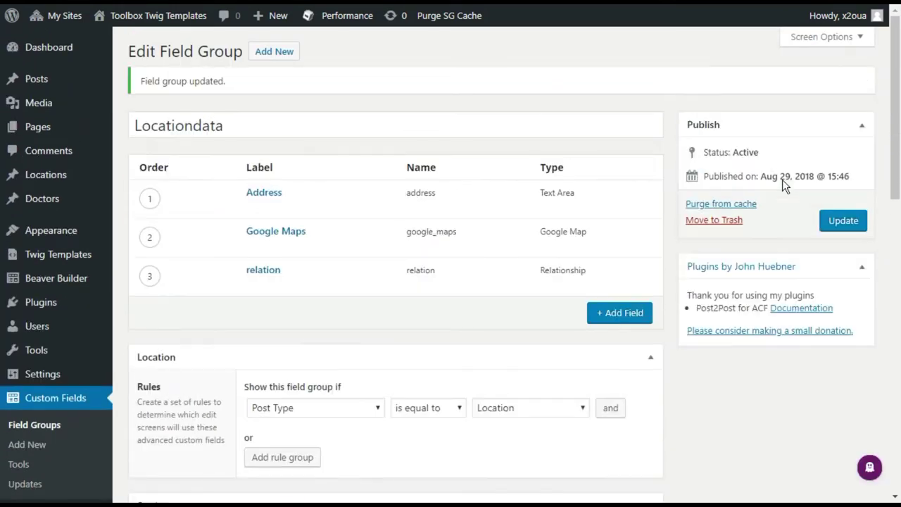
Create a Brisbane location with its pasted address broken after Queen St and Brisbane City
mouse_move(55, 182)
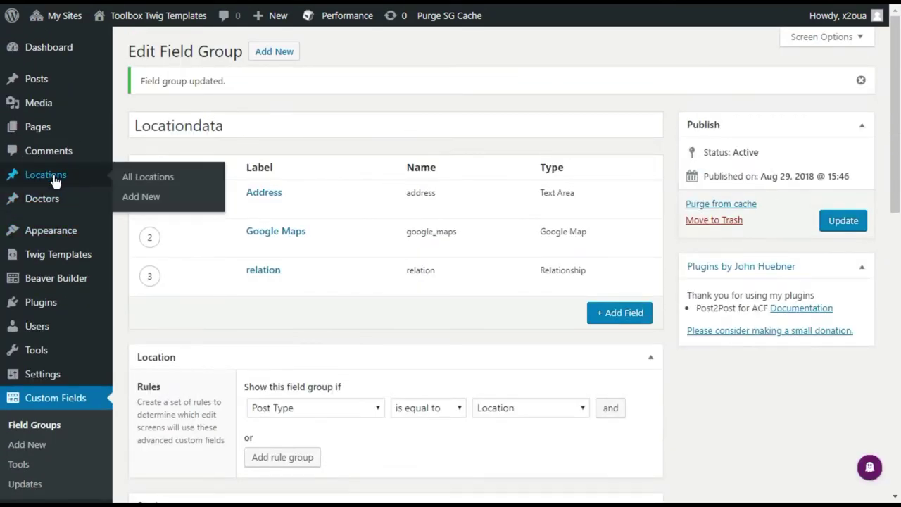
click(156, 181)
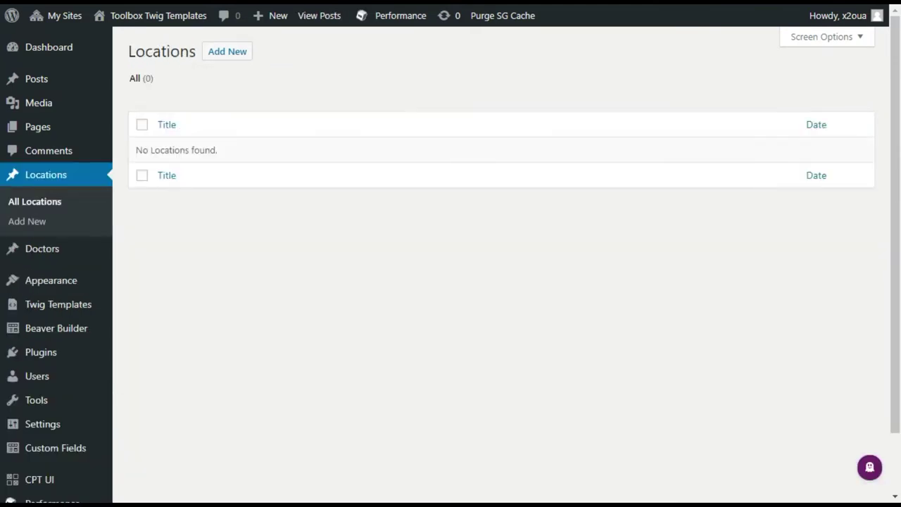
click(224, 57)
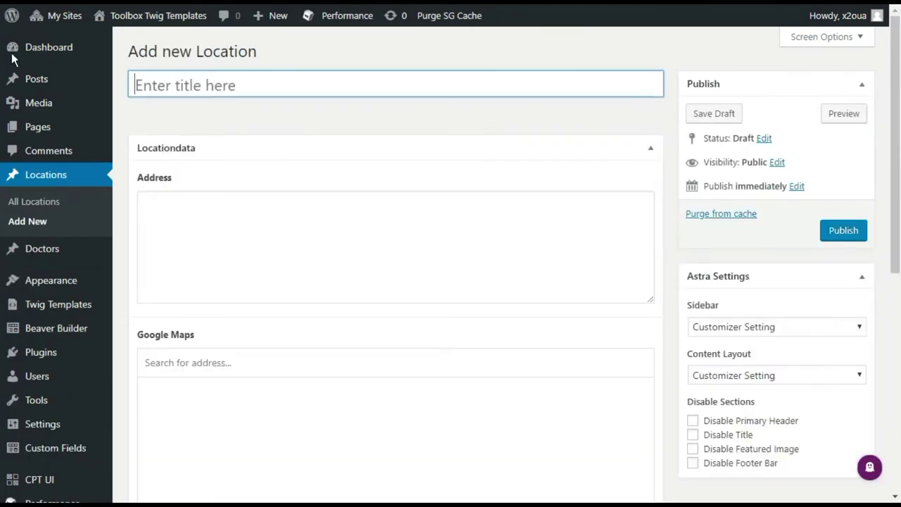
text(Brisbane)
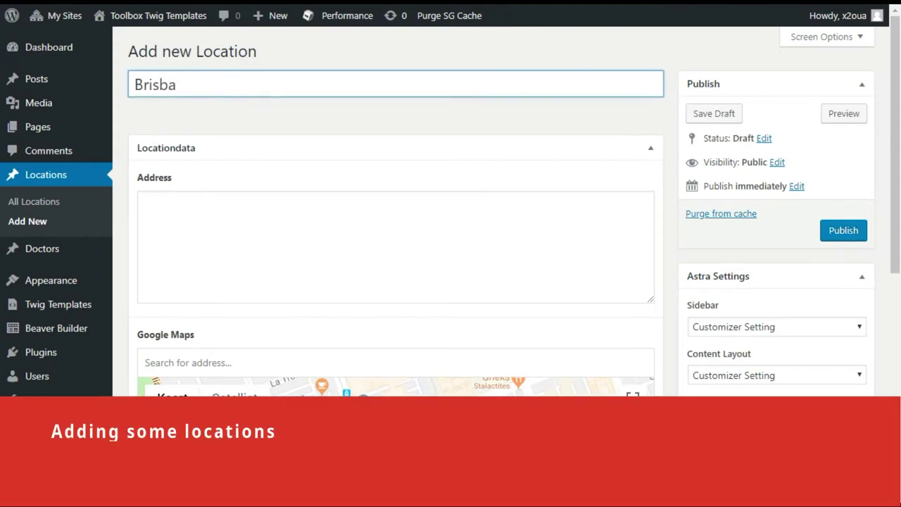
key(Tab)
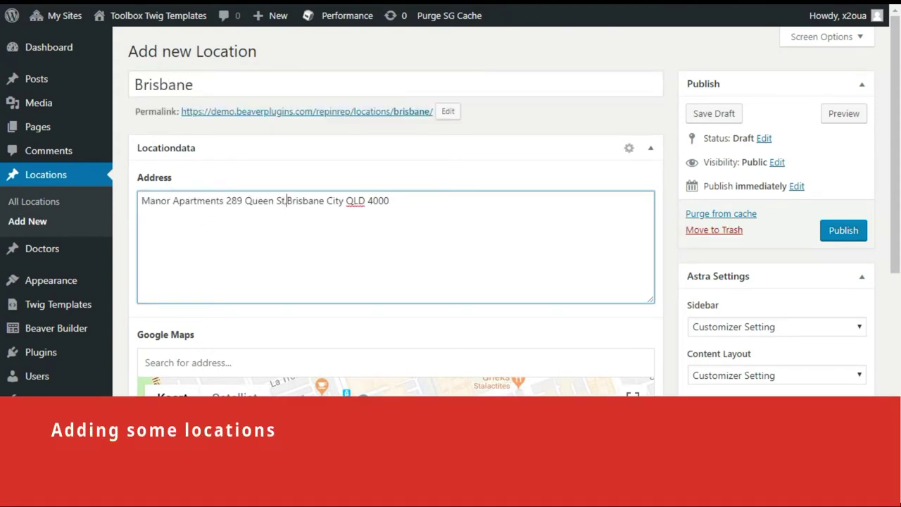
click(276, 201)
key(Return)
click(200, 214)
key(Return)
Dismiss the Maps error, zoom the map in on the Brisbane pin, and publish
scroll(247, 259, down, 1)
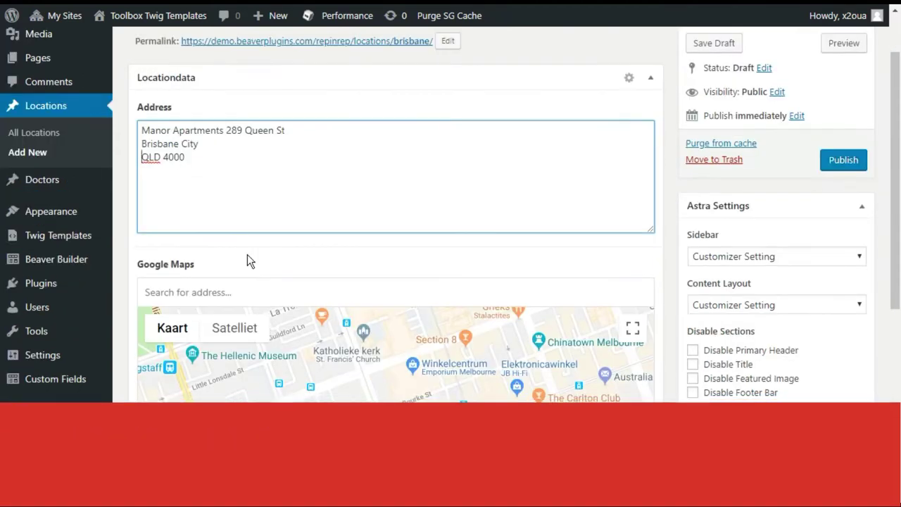
click(459, 290)
scroll(458, 290, down, 2)
click(633, 386)
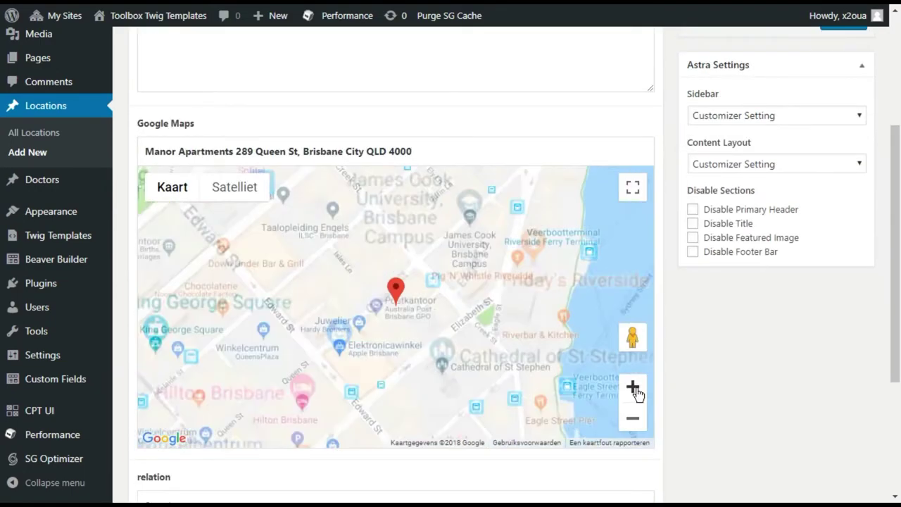
scroll(409, 311, down, 3)
scroll(231, 331, up, 4)
click(843, 91)
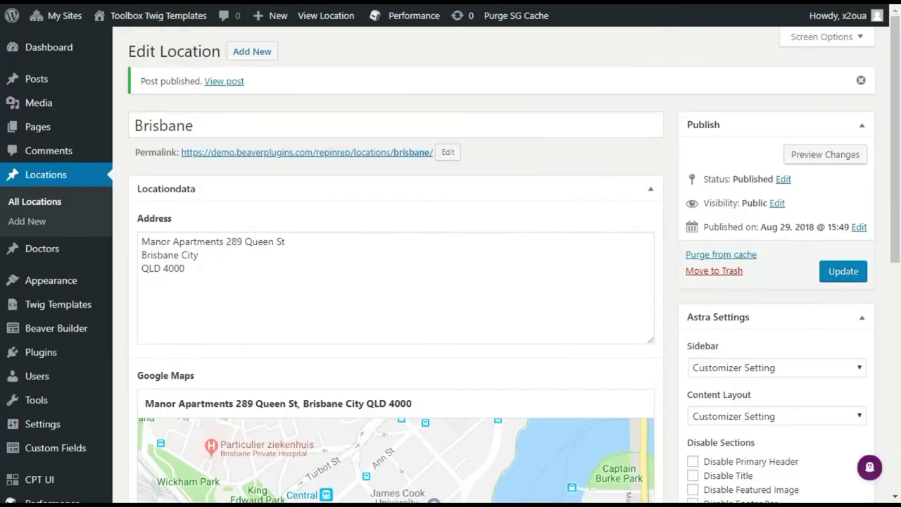
Publish a Sydney location with its pasted address split over separate lines
click(32, 224)
text(Sydney)
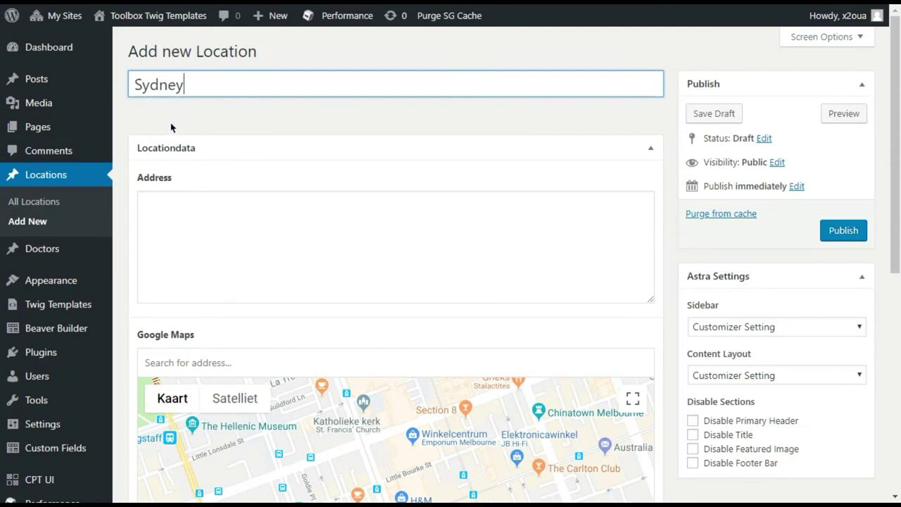
key(Tab)
click(181, 221)
key(Return)
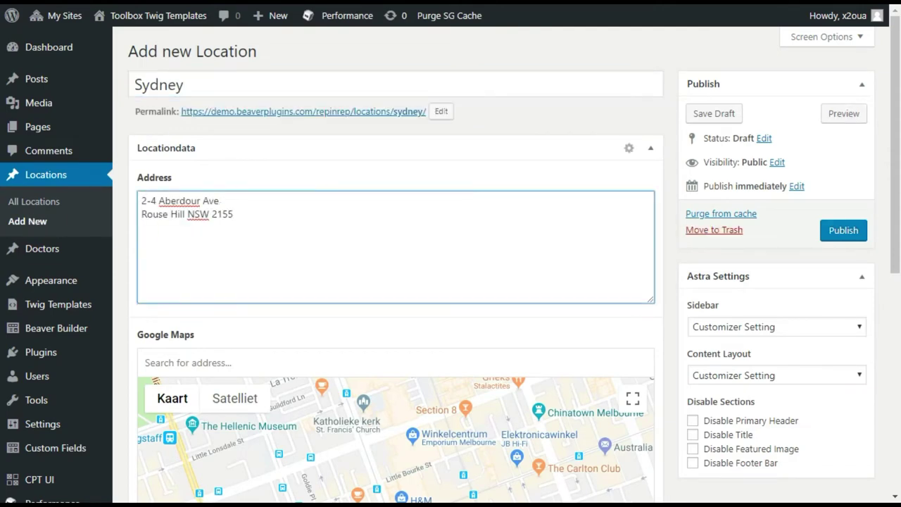
key(BackSpace)
key(Return)
scroll(259, 273, down, 1)
scroll(259, 274, down, 1)
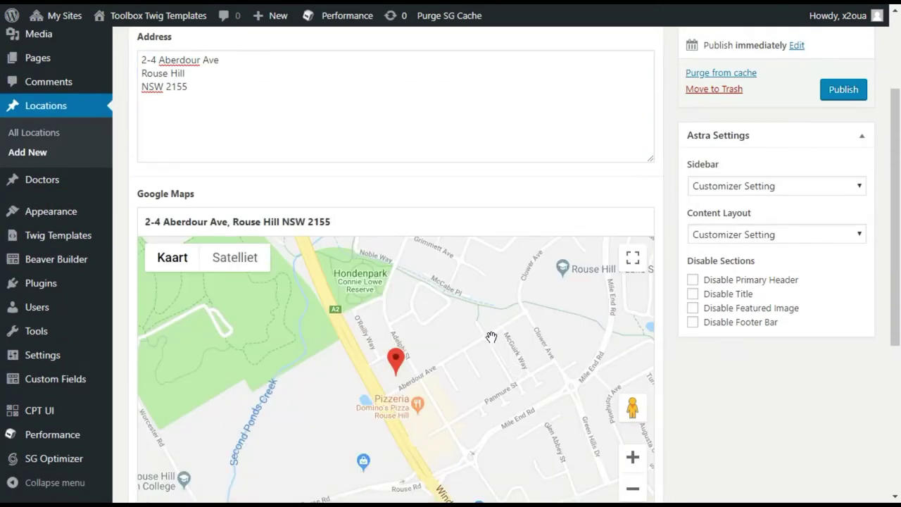
scroll(485, 338, down, 1)
scroll(774, 211, up, 2)
click(843, 160)
click(28, 224)
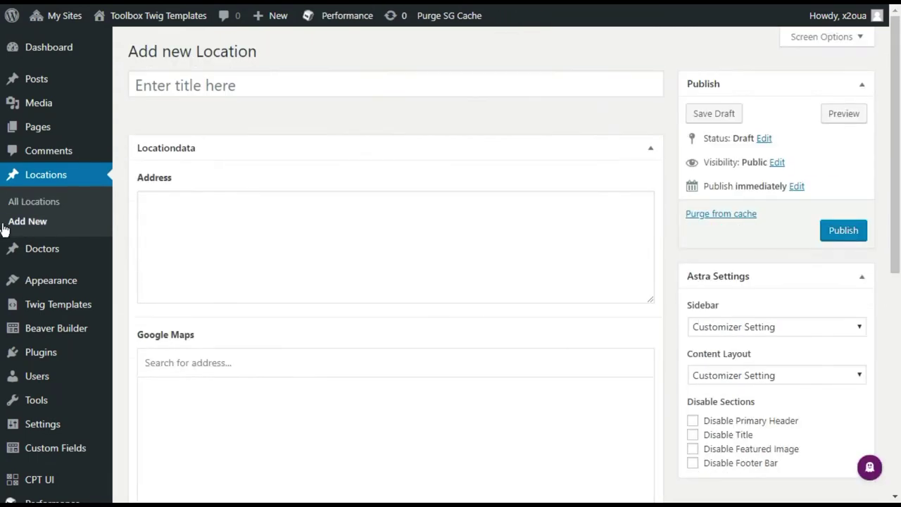
text(Melbourne)
key(Tab)
click(190, 200)
key(Return)
click(189, 214)
key(Return)
Locate the Melbourne address on the map, zoom out over the pin, and publish
key(Tab)
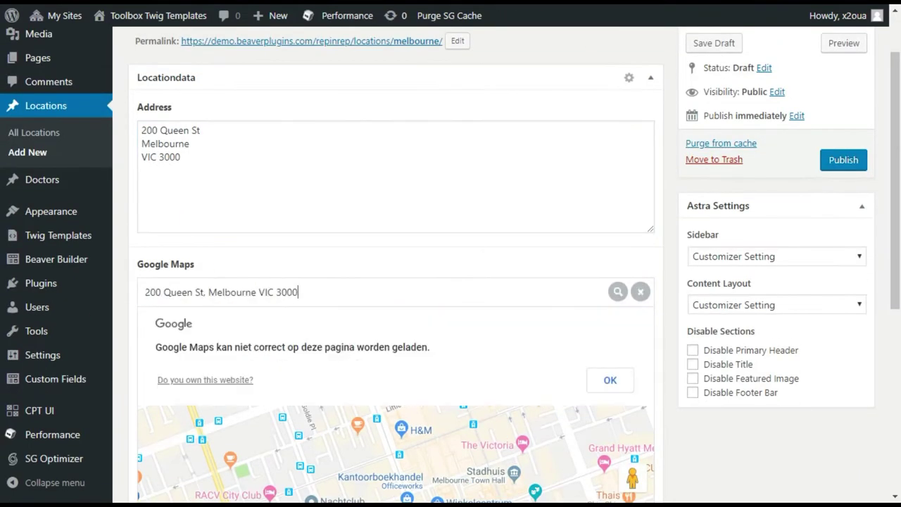
click(326, 289)
scroll(394, 317, down, 2)
click(632, 417)
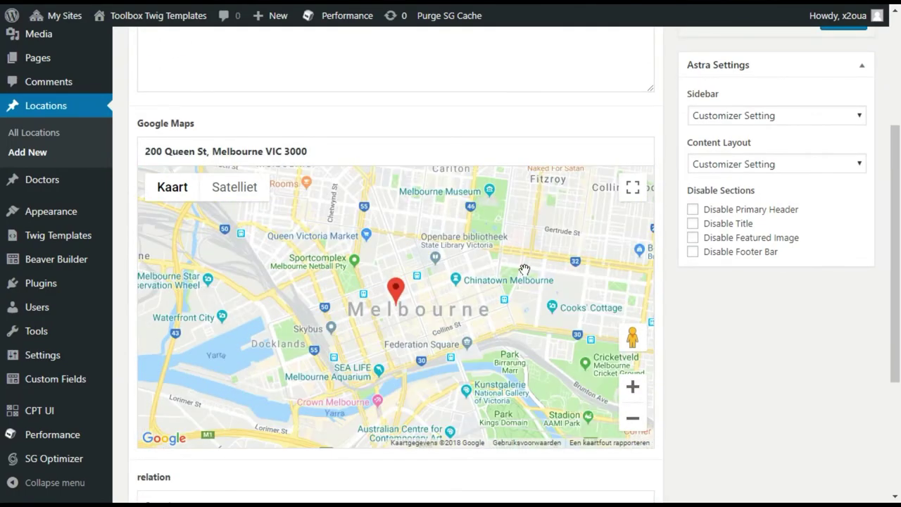
scroll(516, 270, up, 3)
click(823, 235)
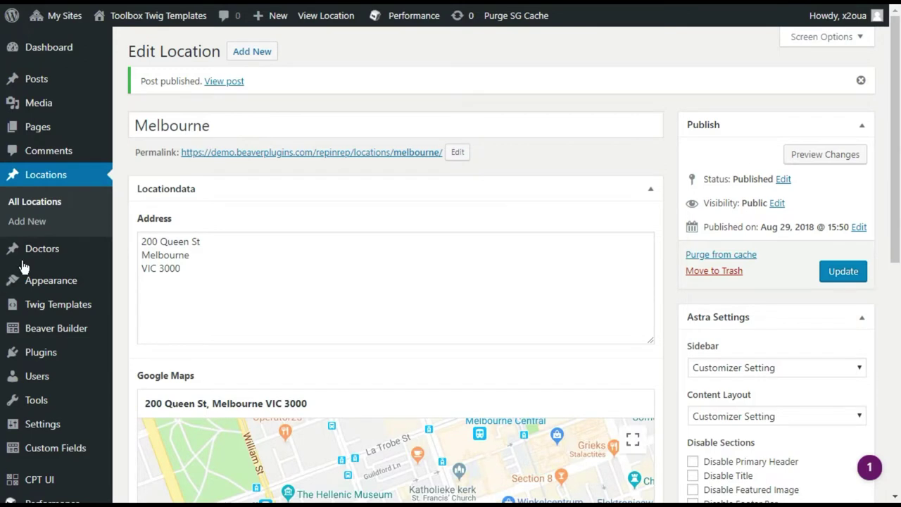
mouse_move(35, 254)
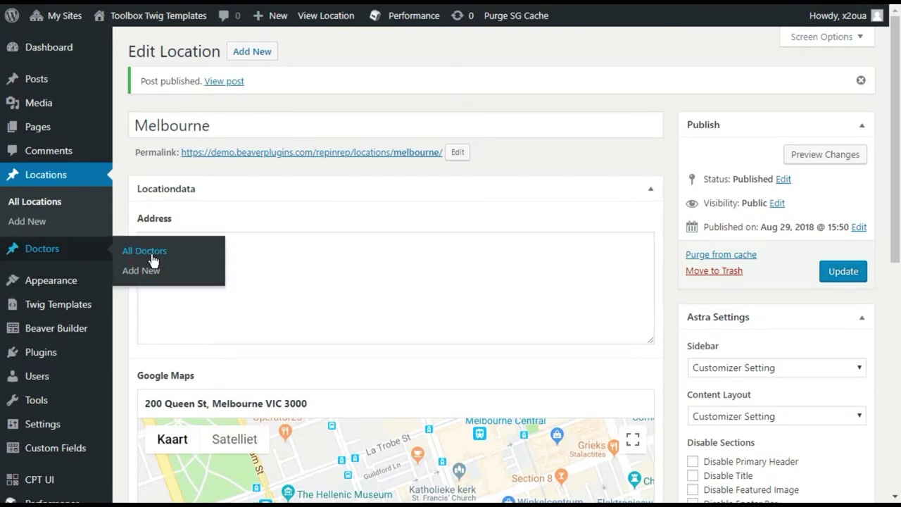
Publish Doctor 1 related to Brisbane and Melbourne
click(152, 256)
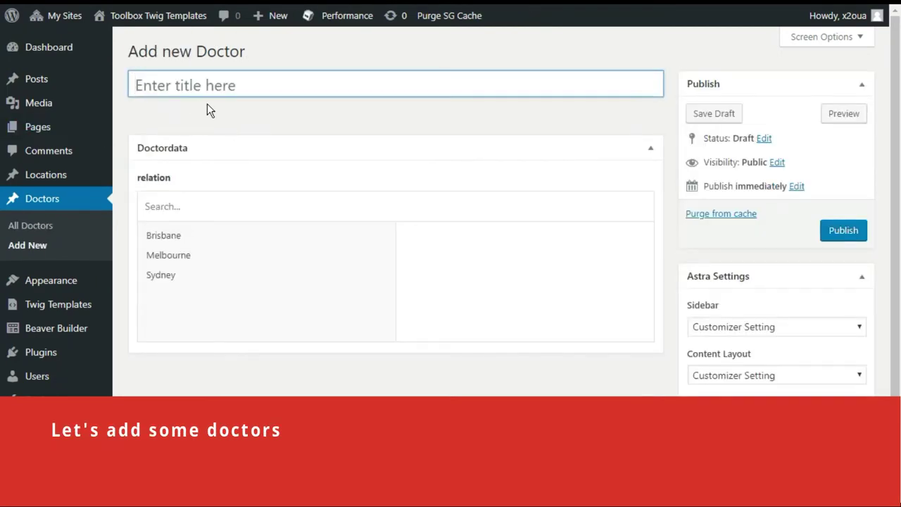
text(Doctor 1)
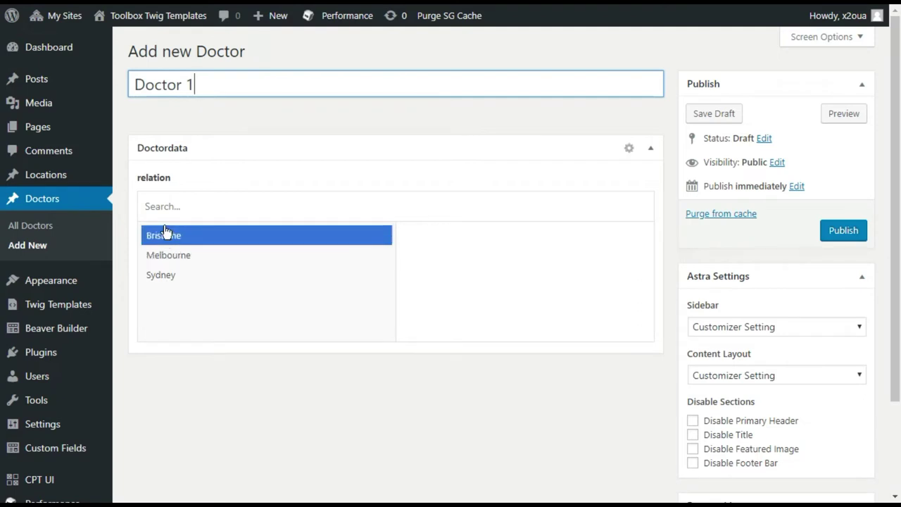
click(166, 235)
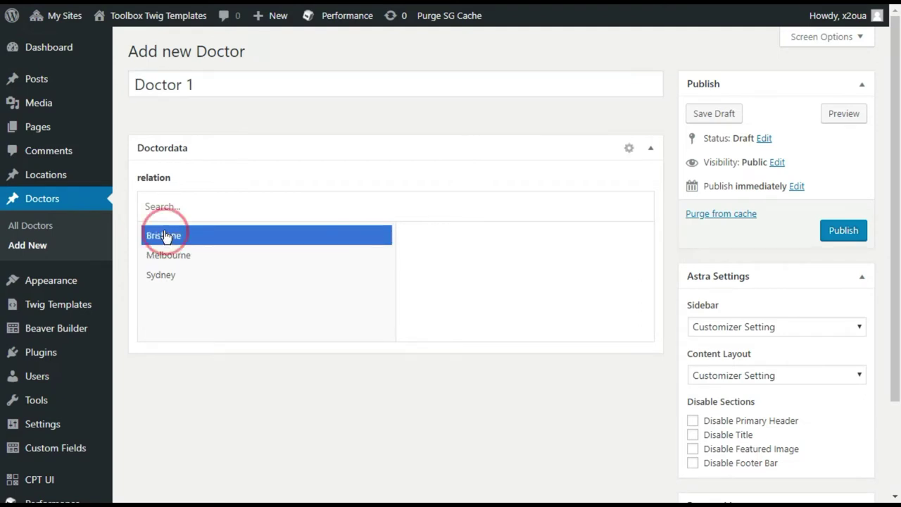
click(168, 257)
click(836, 233)
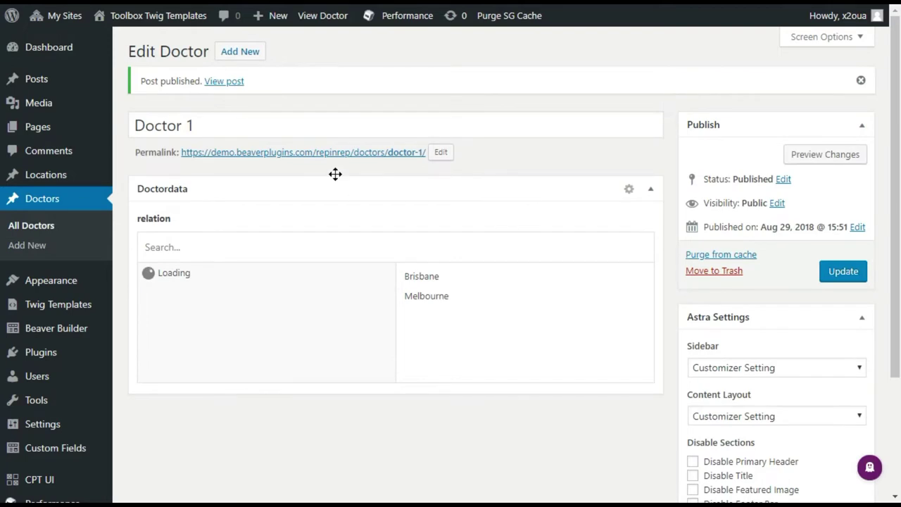
Create Doctor 2 related to Brisbane and Sydney, and Doctor 3 related to Melbourne
click(248, 55)
text(Doctor 2)
click(163, 235)
click(159, 275)
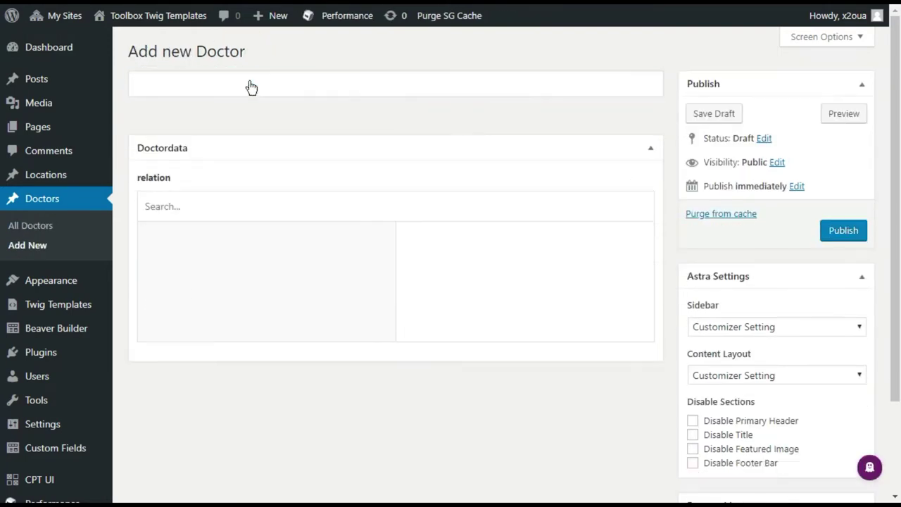
text(Doctor 3)
click(160, 254)
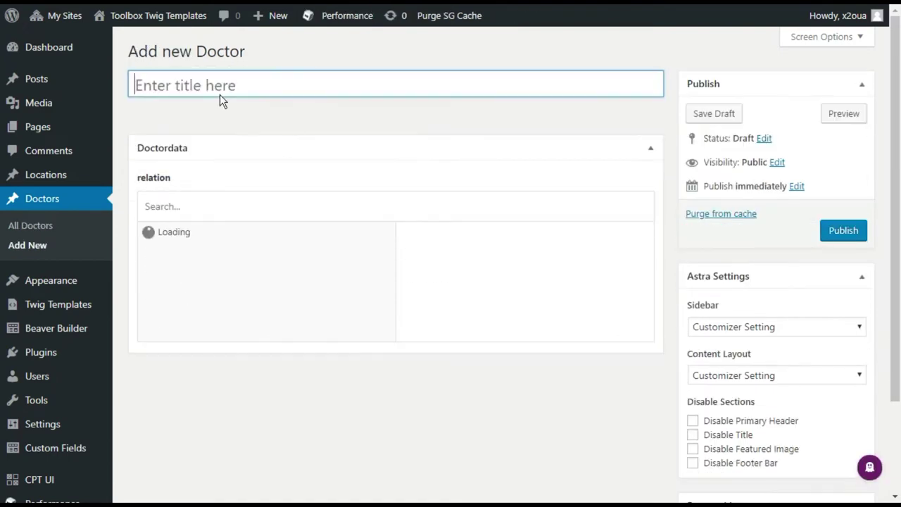
Publish Doctor 4 related to Sydney and Melbourne
text(Doctor 4)
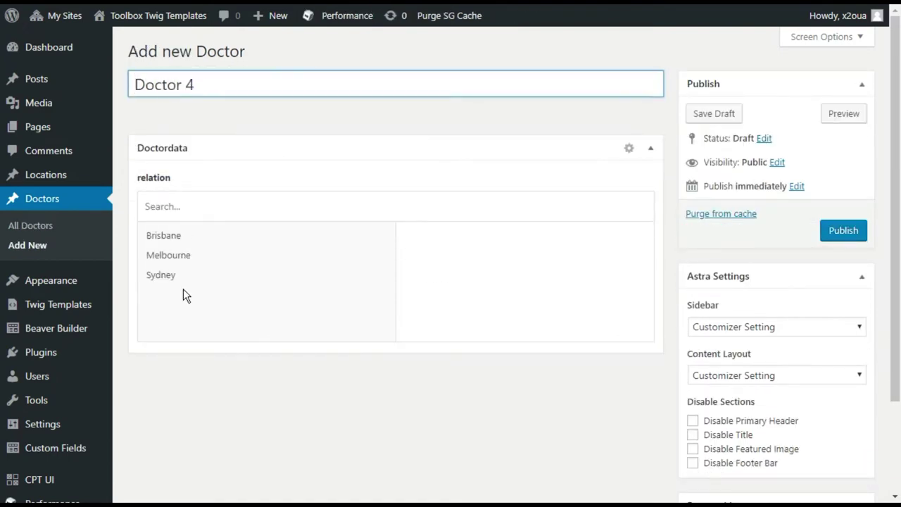
click(161, 275)
click(168, 254)
click(842, 230)
Publish Doctor 5 related only to Brisbane, removing the mistaken Melbourne link
click(236, 63)
text(Doctor 5)
click(168, 253)
click(405, 239)
click(189, 237)
click(844, 234)
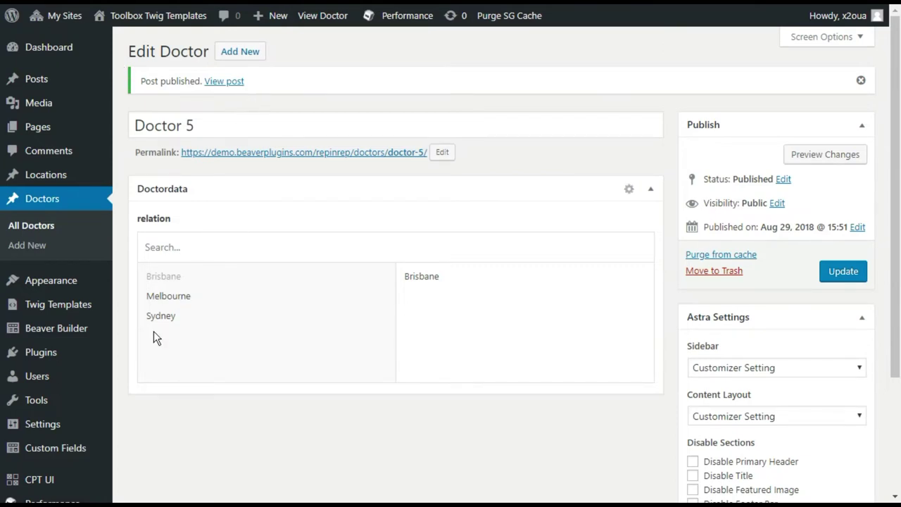
Review the related doctors on the Melbourne, Sydney and Brisbane location edit screens
mouse_move(44, 177)
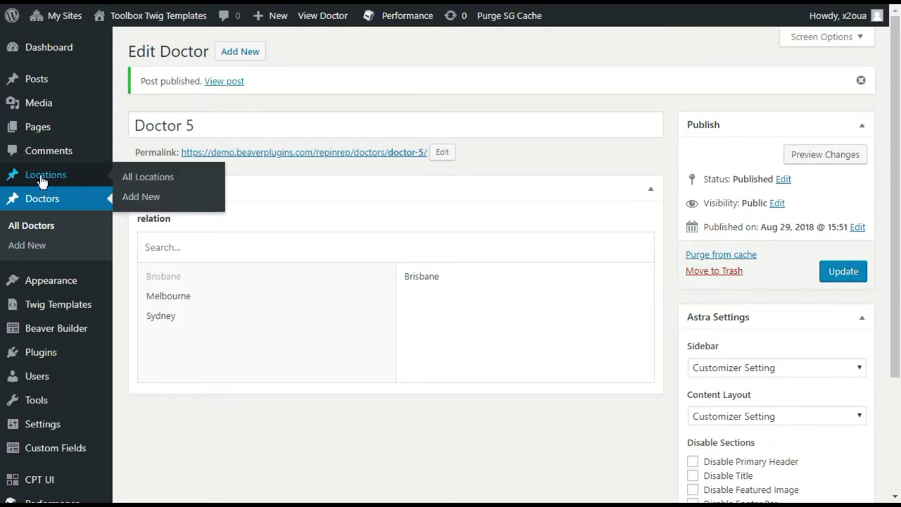
click(143, 179)
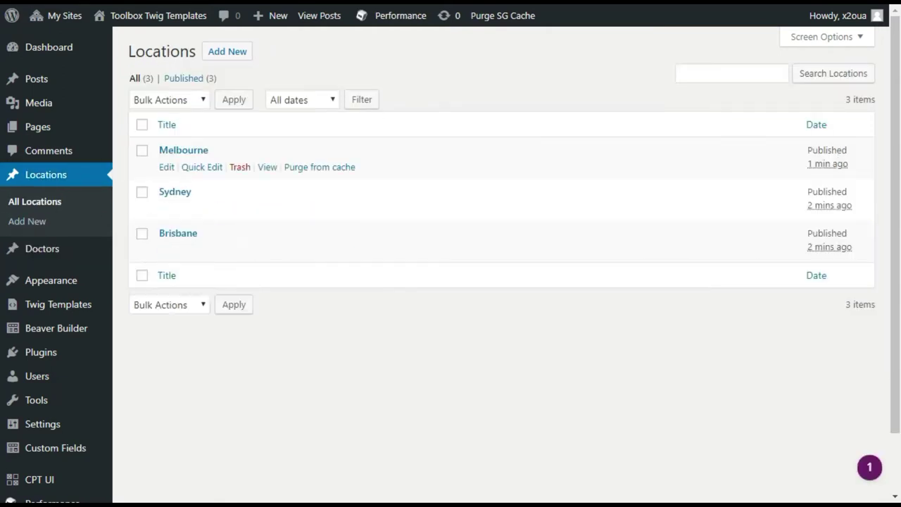
click(166, 168)
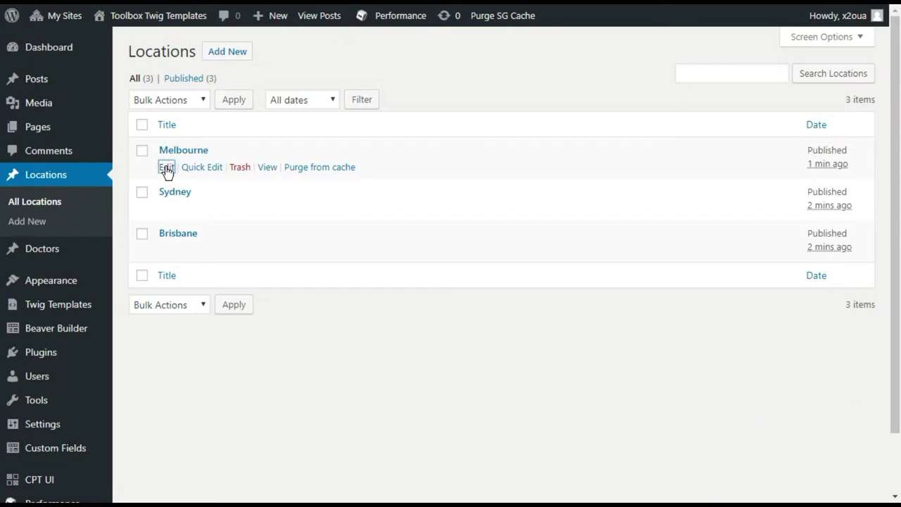
scroll(472, 313, down, 6)
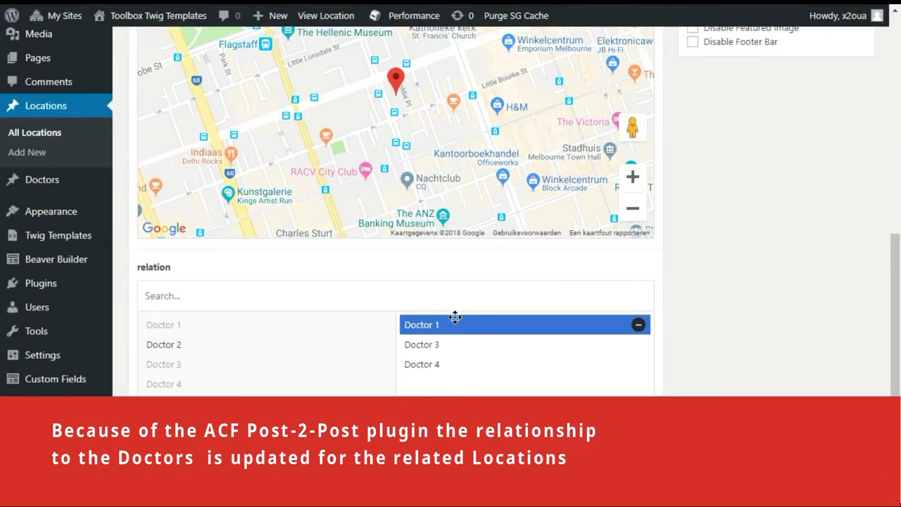
click(41, 140)
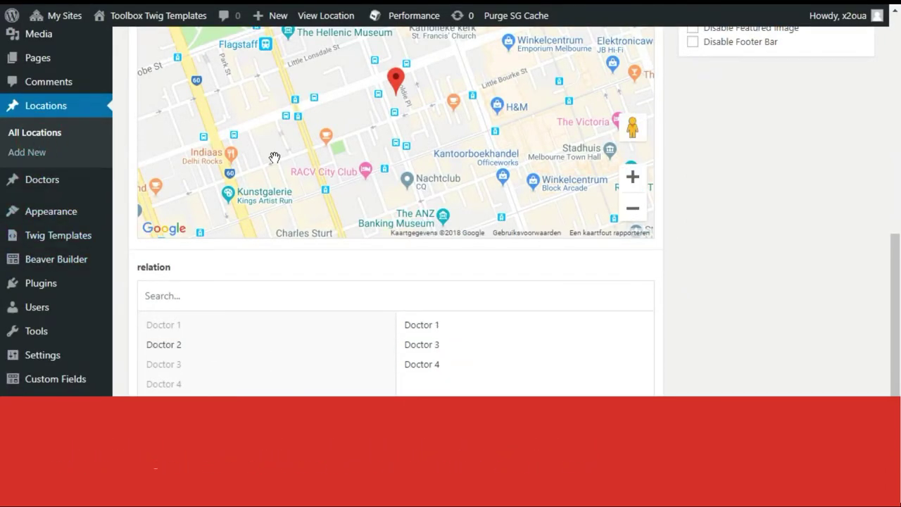
click(165, 209)
scroll(521, 317, down, 10)
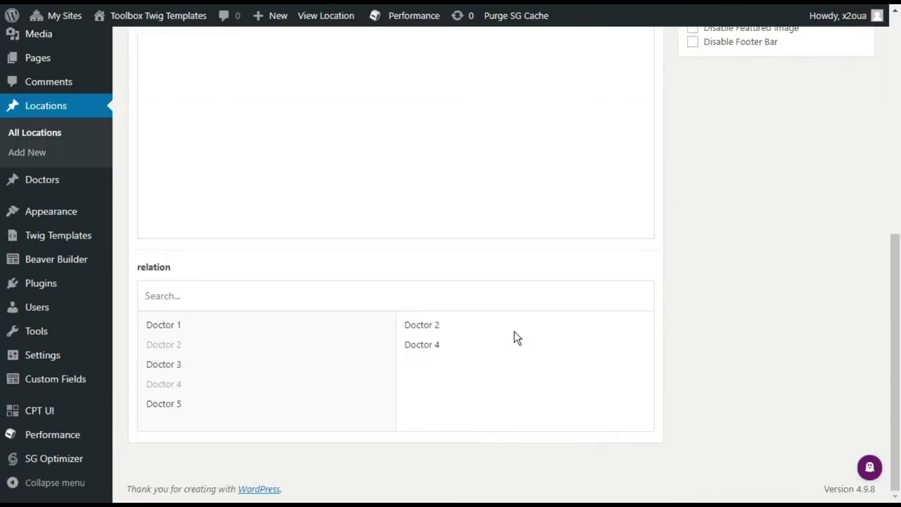
click(30, 134)
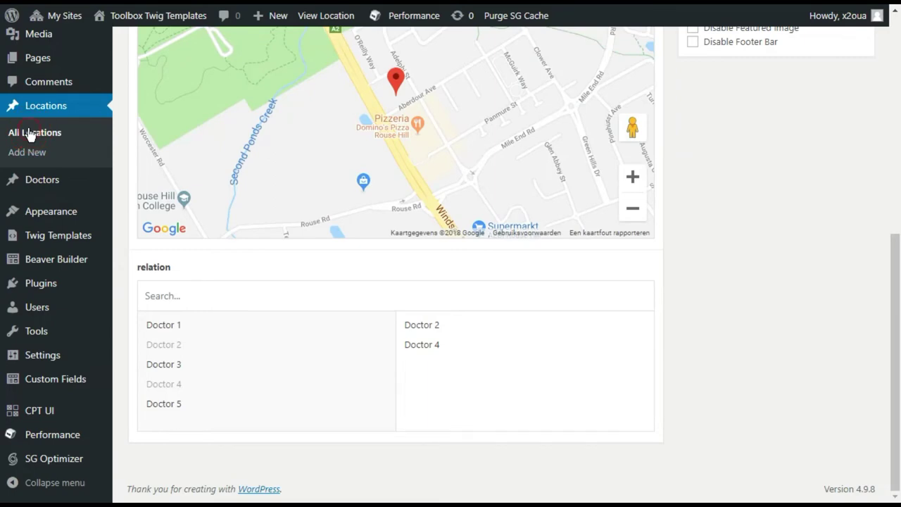
click(165, 251)
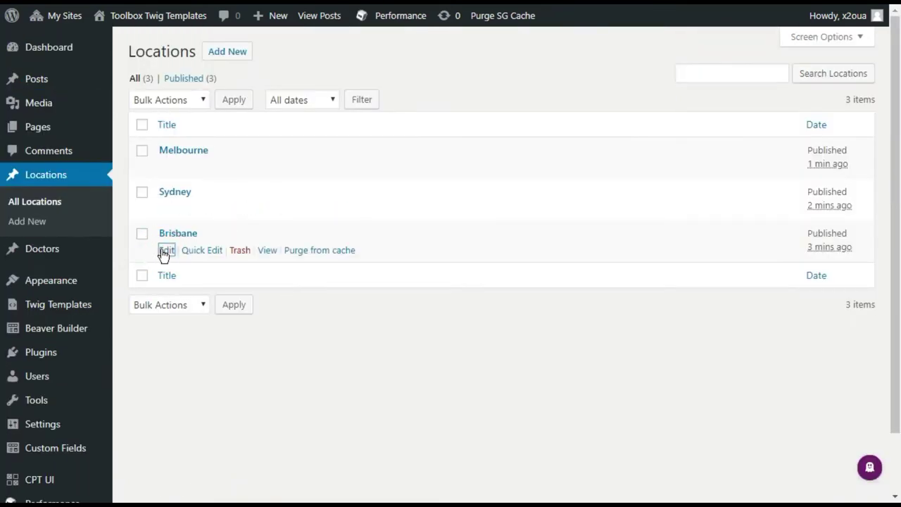
scroll(535, 325, down, 10)
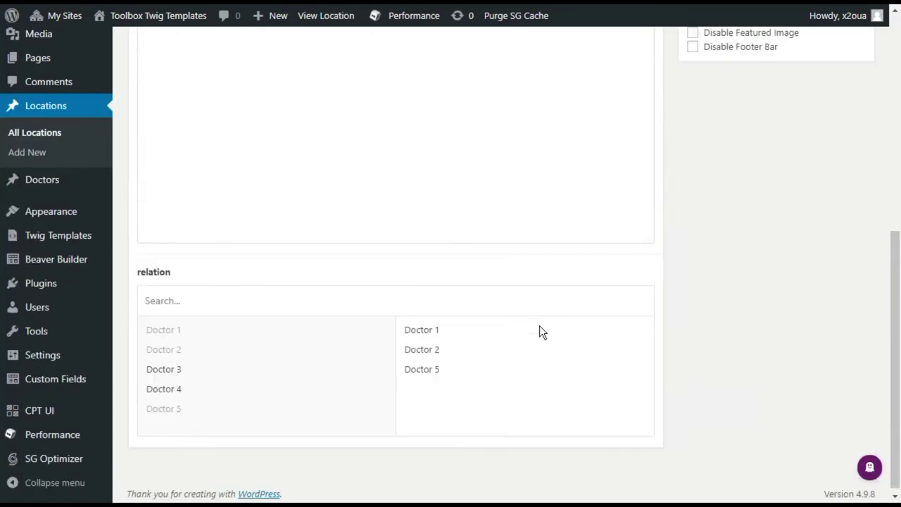
scroll(394, 264, up, 10)
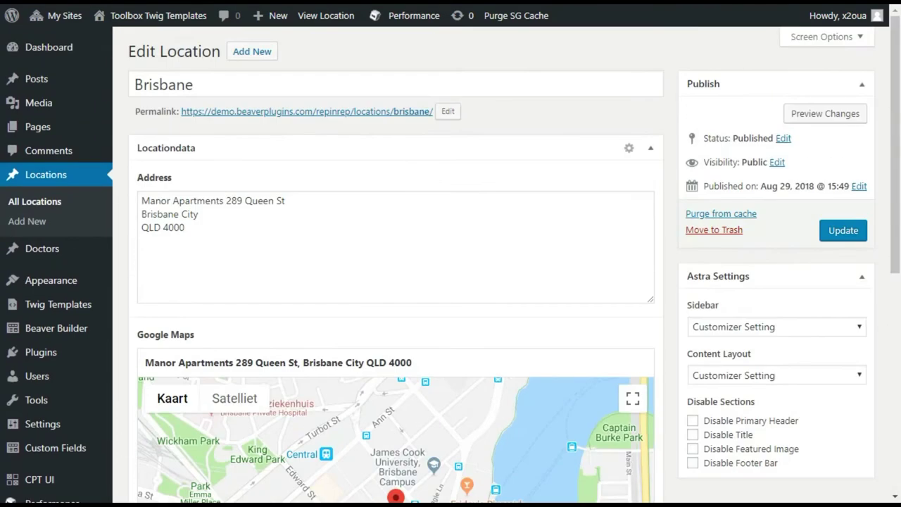
mouse_move(55, 313)
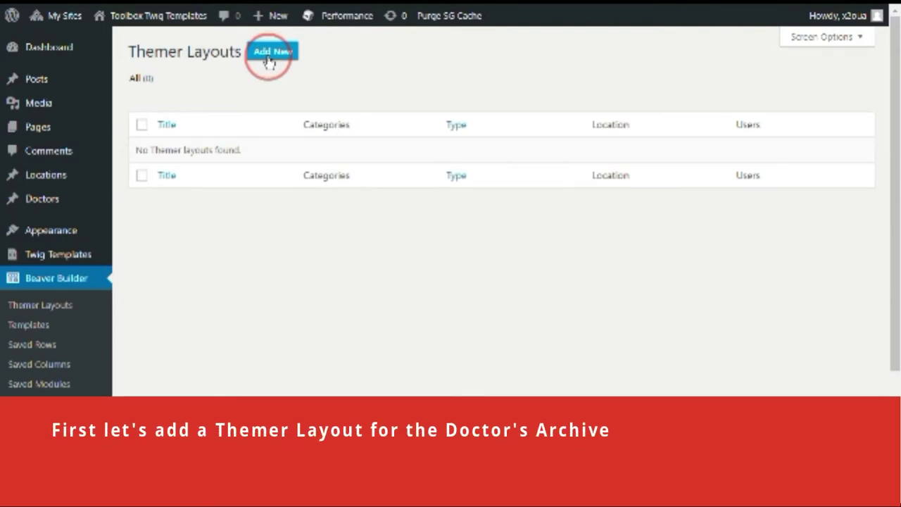
Add a new Archive themer layout titled 'Doctors archive'
click(270, 56)
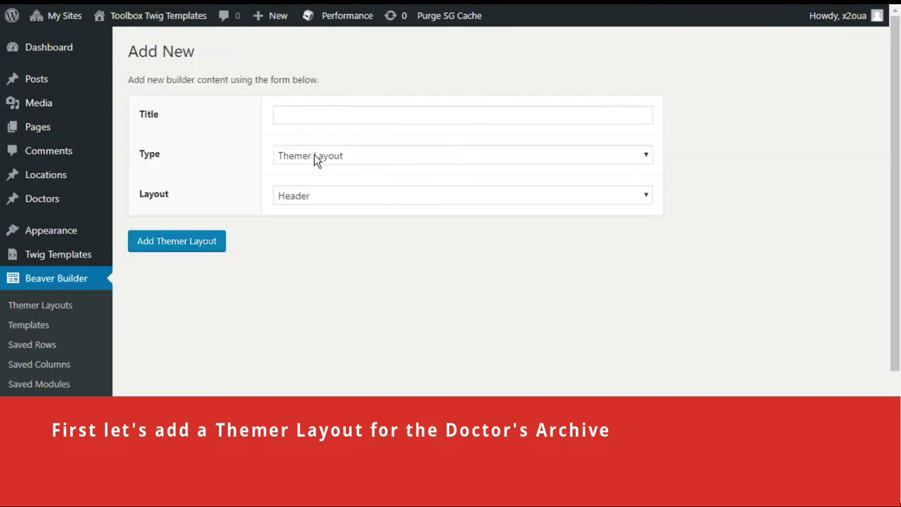
click(339, 195)
key(a)
click(308, 116)
text(D)
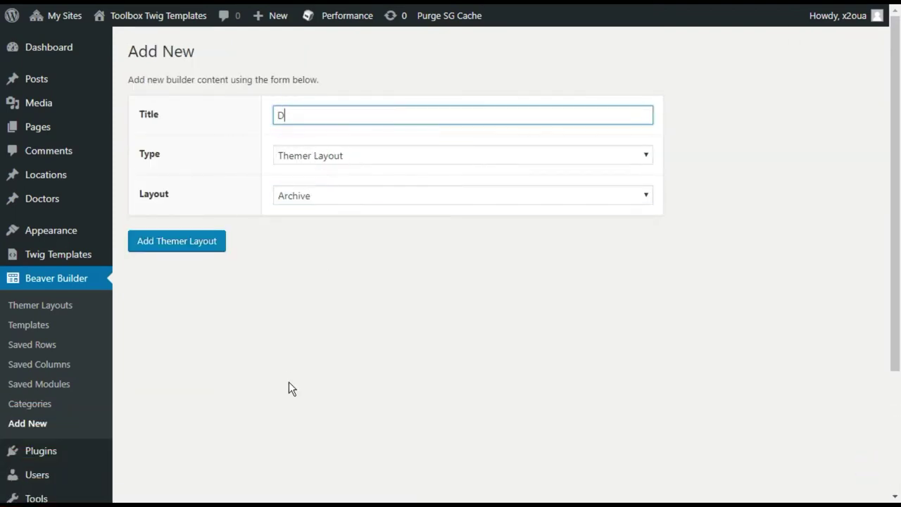
text(octors archive)
click(181, 247)
Set the layout's location to Doctor Archive and publish it
click(302, 280)
scroll(412, 378, down, 3)
click(351, 331)
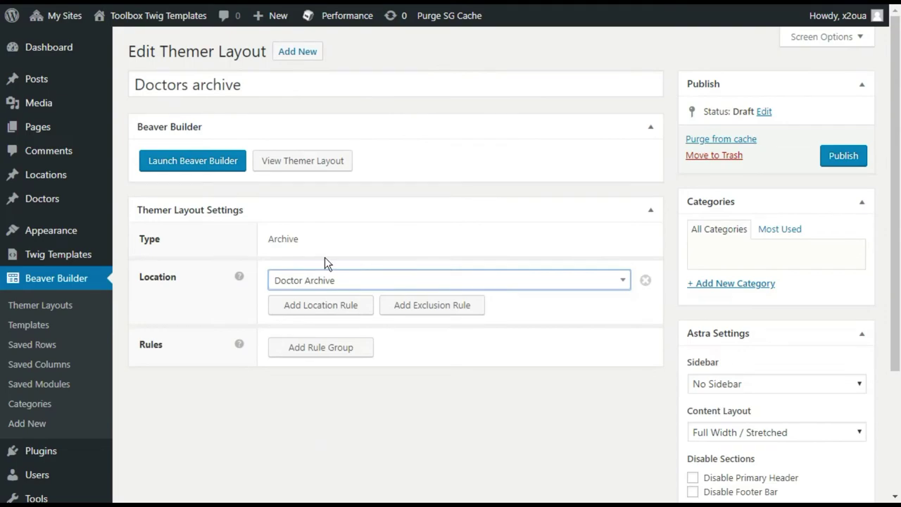
click(828, 168)
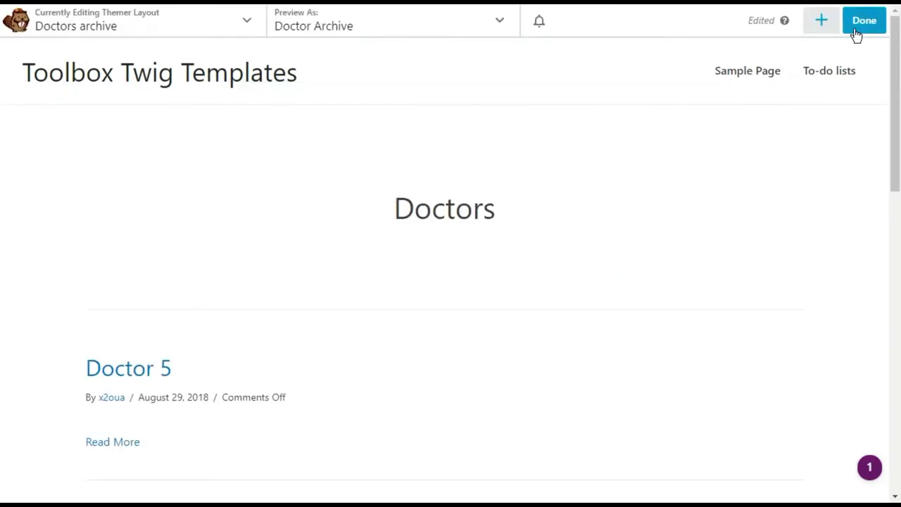
Launch Beaver Builder and replace the layout with the Blank saved template
click(820, 21)
click(770, 64)
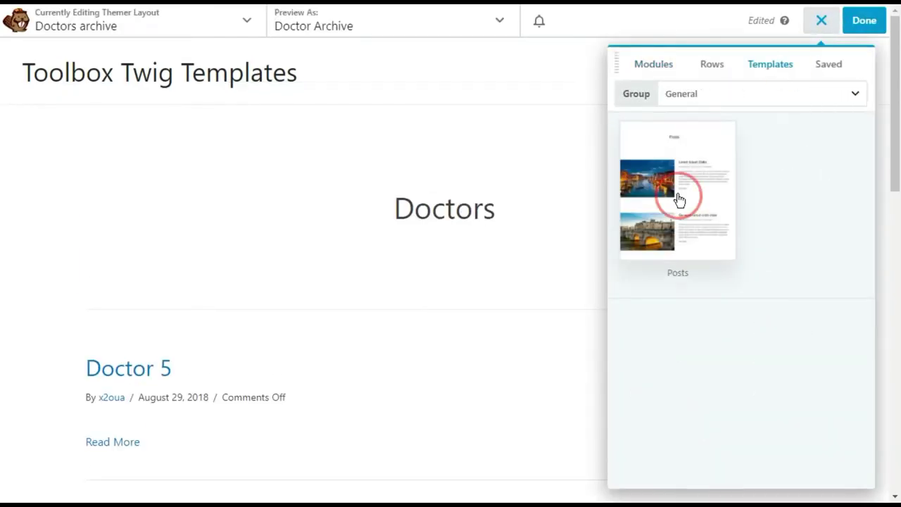
click(693, 94)
click(696, 185)
click(669, 155)
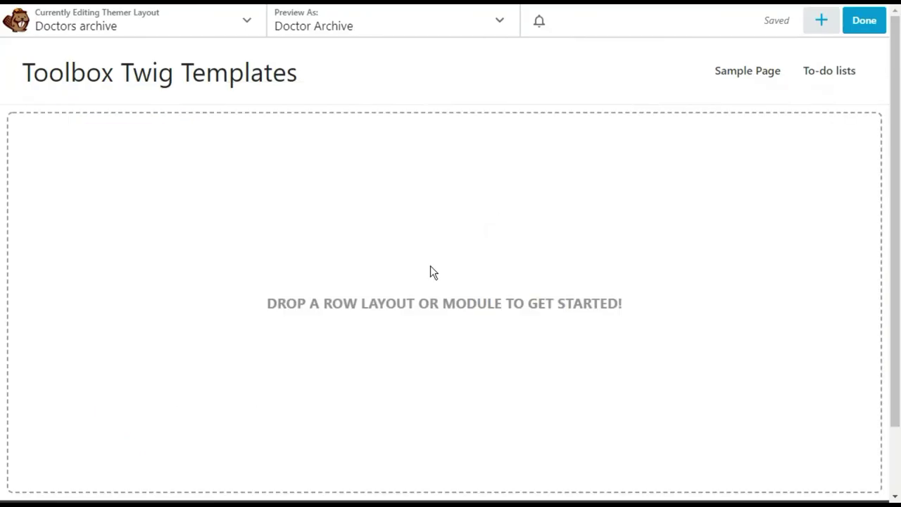
Drop a Timber Posts module onto the page and inspect its Twig template and data dump
click(822, 22)
click(652, 68)
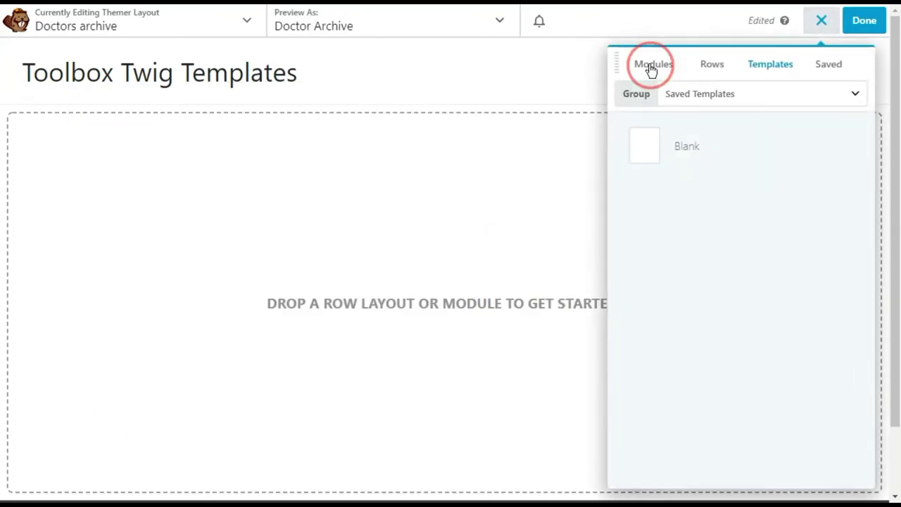
scroll(704, 282, down, 5)
drag(641, 468, 667, 464)
drag(561, 397, 401, 260)
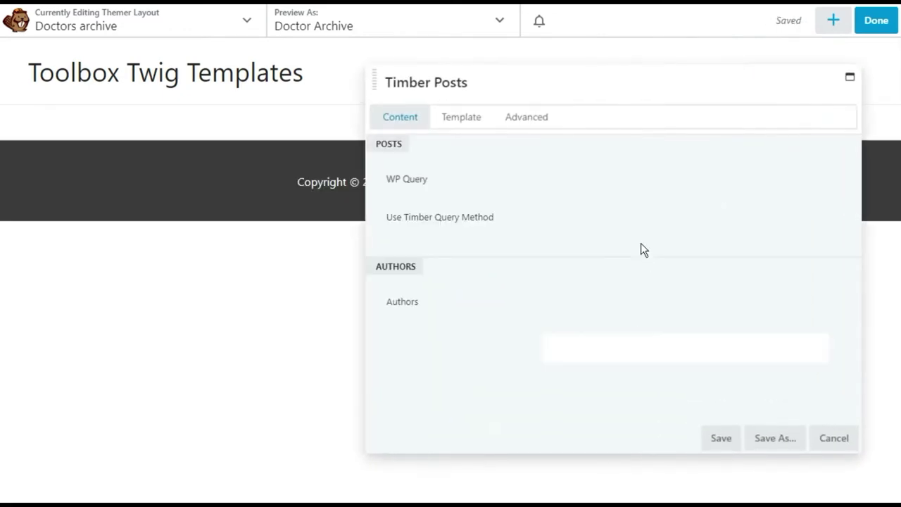
click(445, 124)
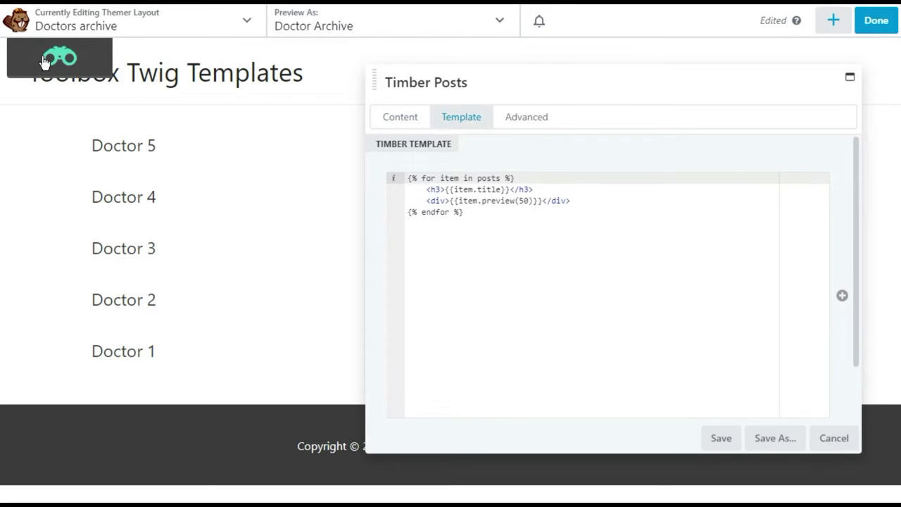
click(43, 62)
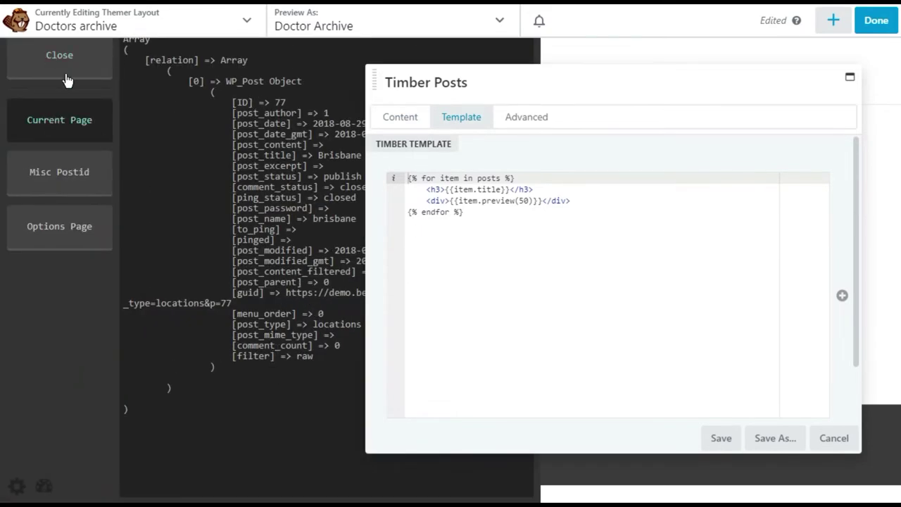
click(58, 62)
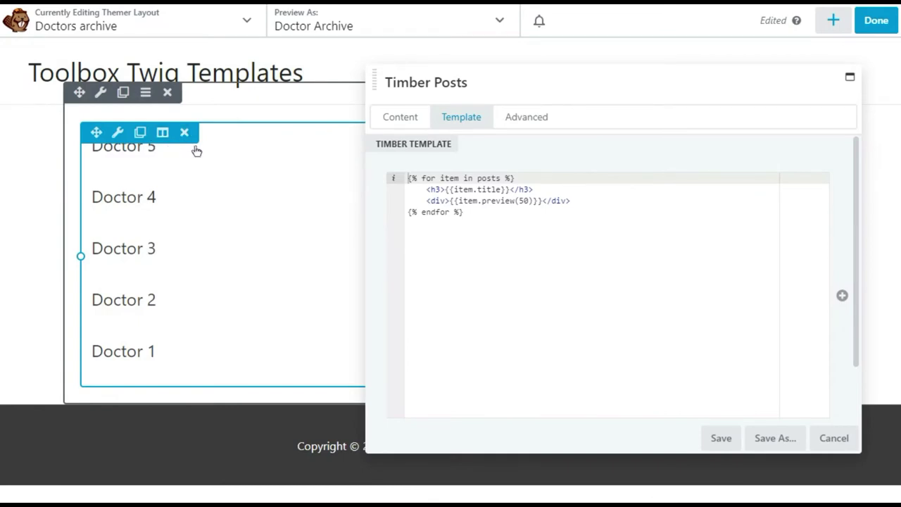
Delete the item.preview div line from the Timber Posts Twig template
click(398, 117)
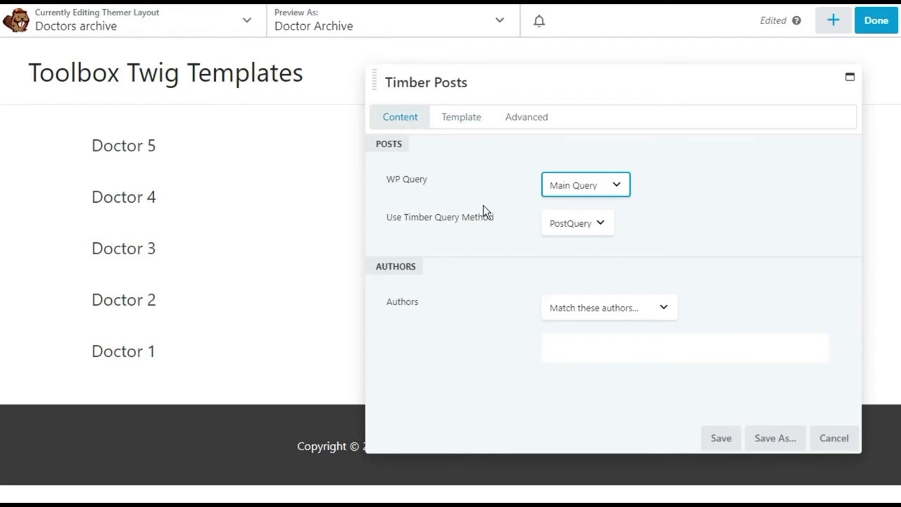
click(446, 118)
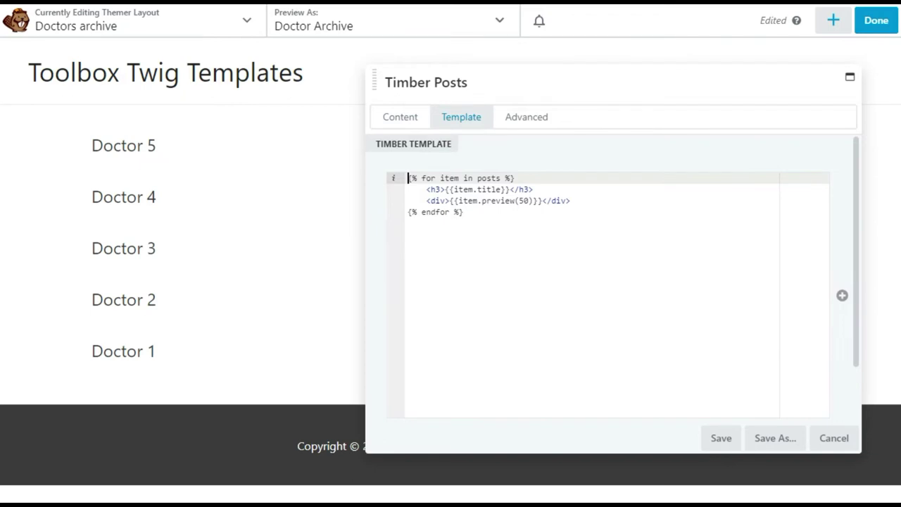
click(571, 201)
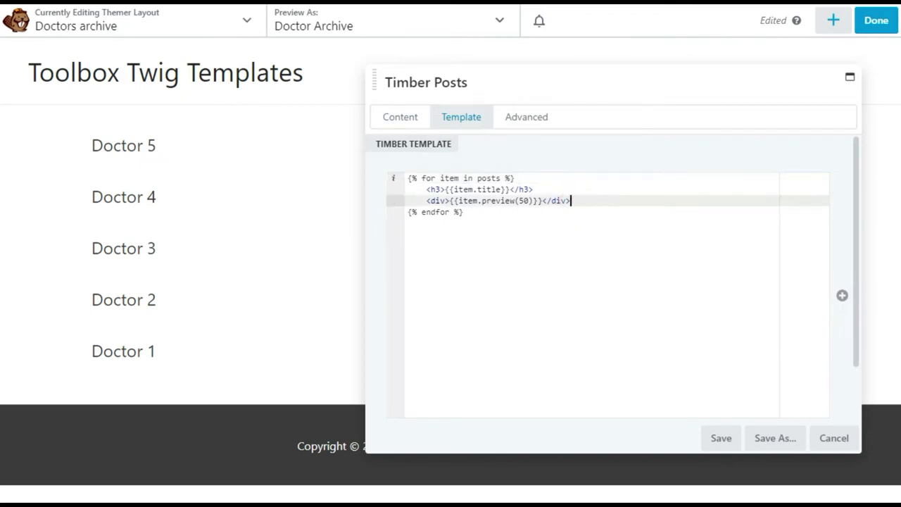
key(shift+Home)
key(shift+Home)
key(BackSpace)
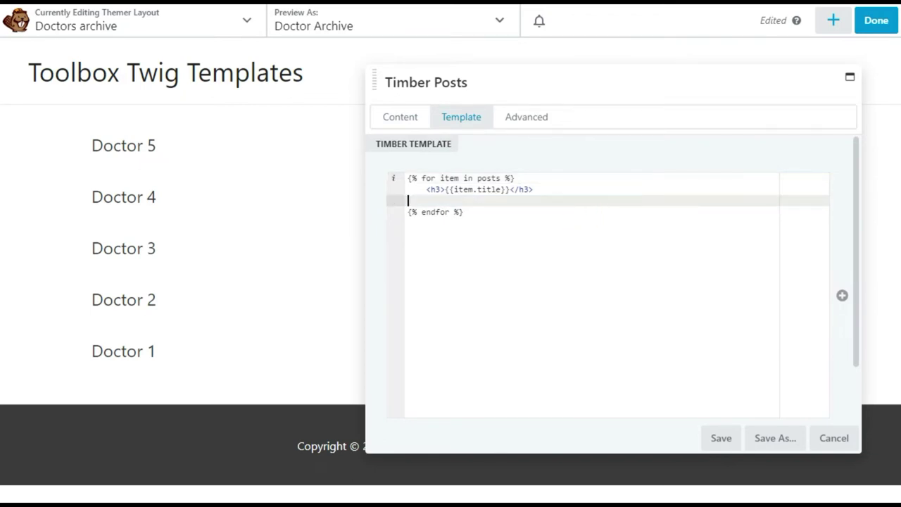
key(Delete)
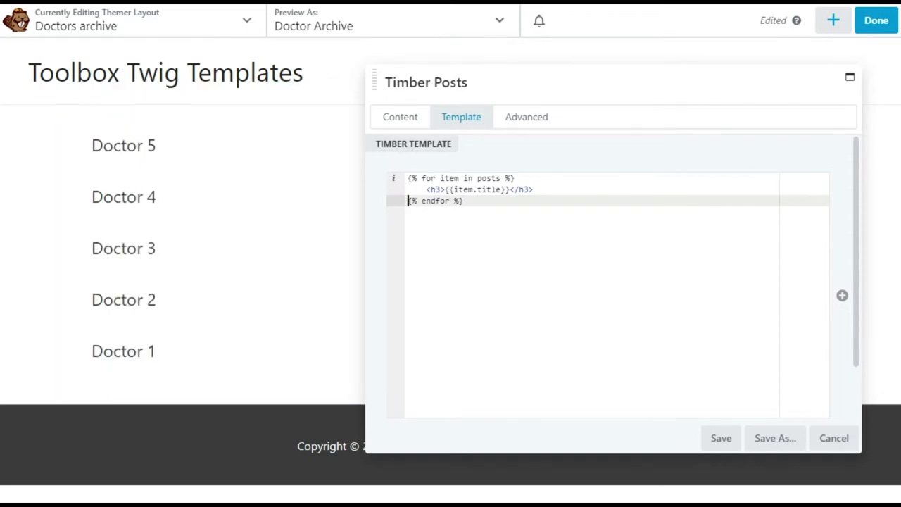
Wrap {{item.title}} in <a href="{{item.link}}">…</a> inside the h3 heading
click(445, 189)
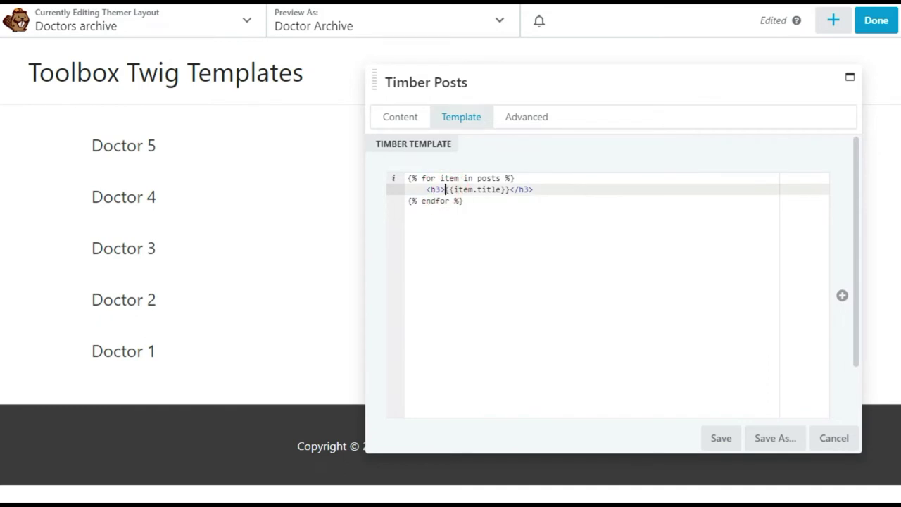
text(<a)
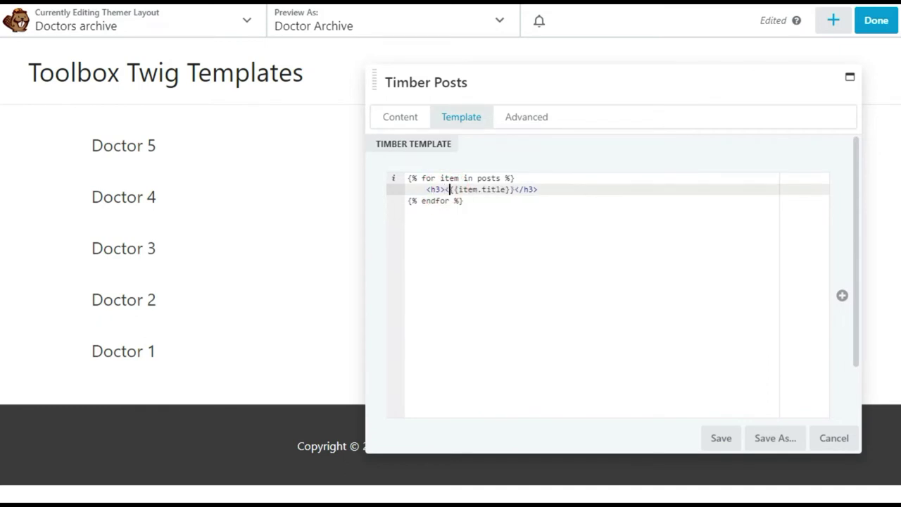
text( href=""></a)
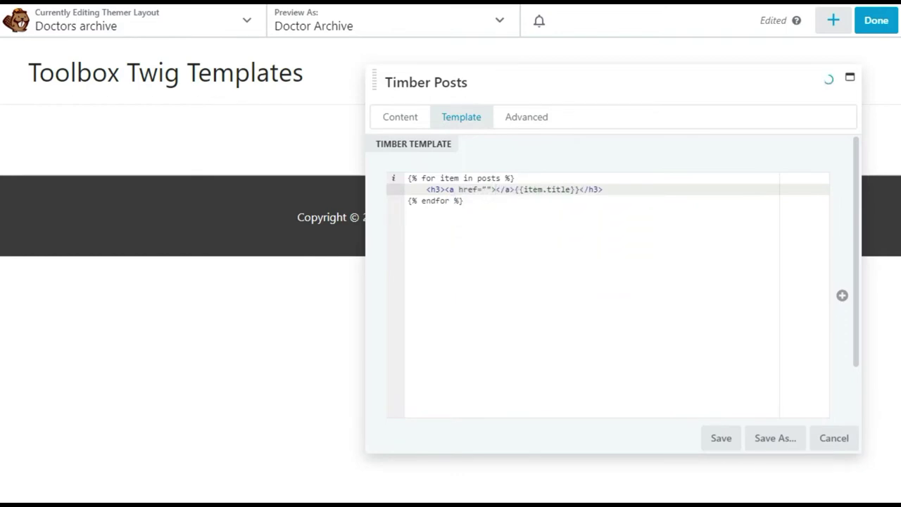
key(shift+Right)
key(shift+Right)
key(shift+Right)
key(shift+Right)
key(ctrl+x)
click(565, 189)
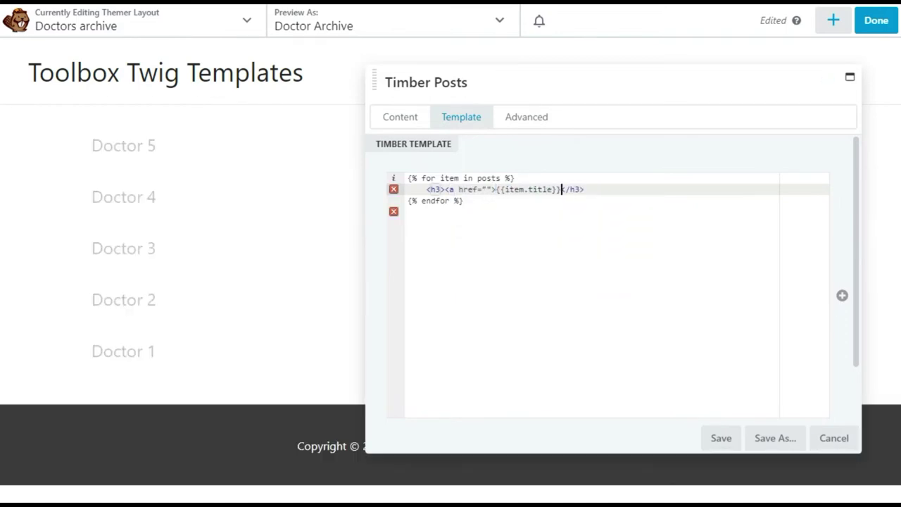
key(ctrl+v)
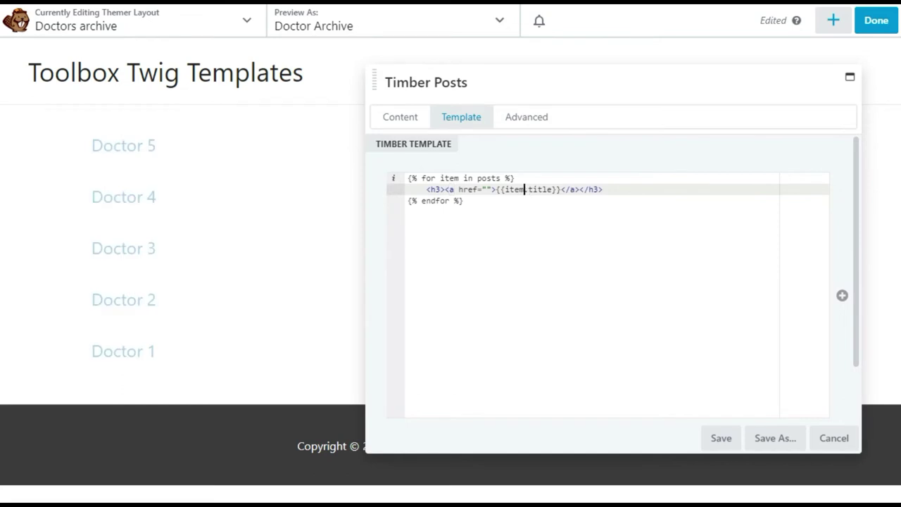
text({{)
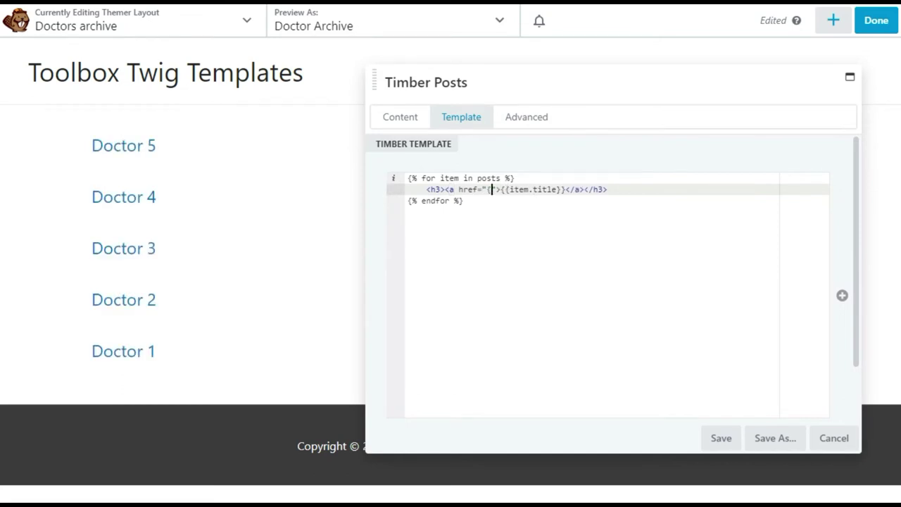
text(item.link)
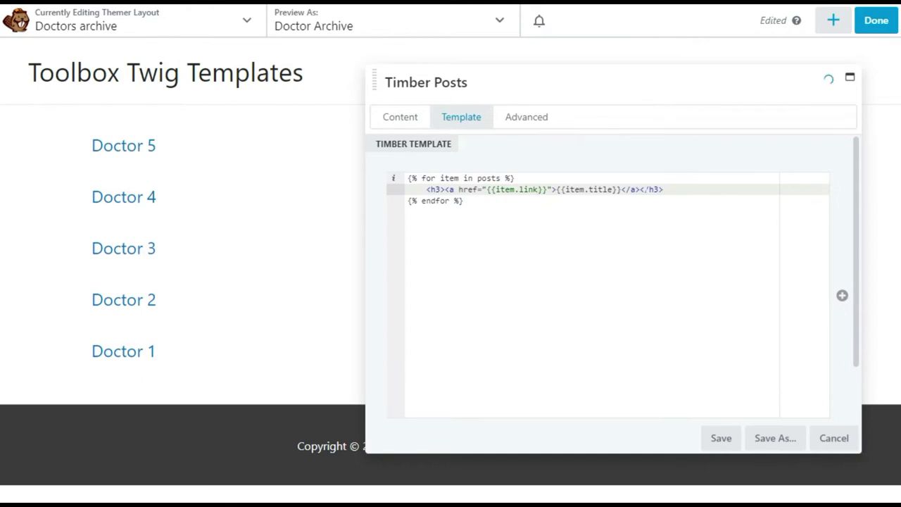
key(End)
Save the template, publish the Doctors archive layout, and open Doctor 1 from the live list
click(718, 439)
click(869, 23)
click(823, 23)
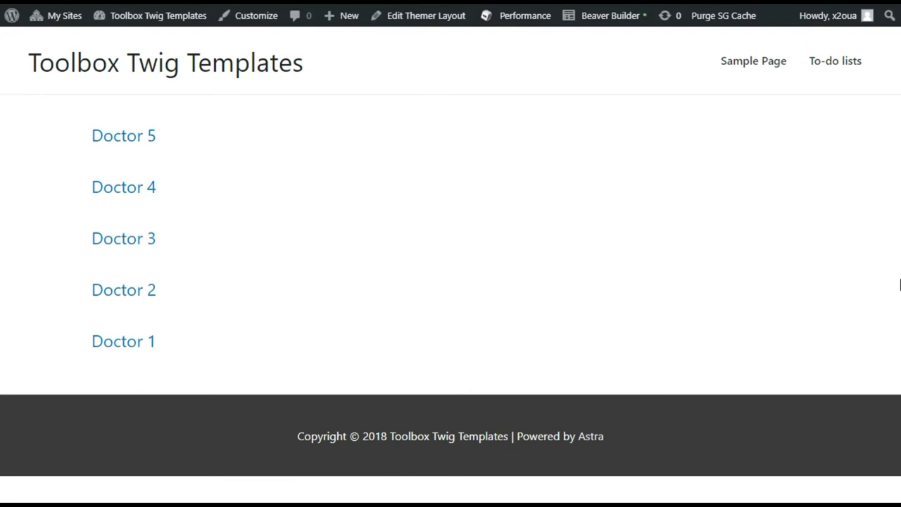
click(133, 343)
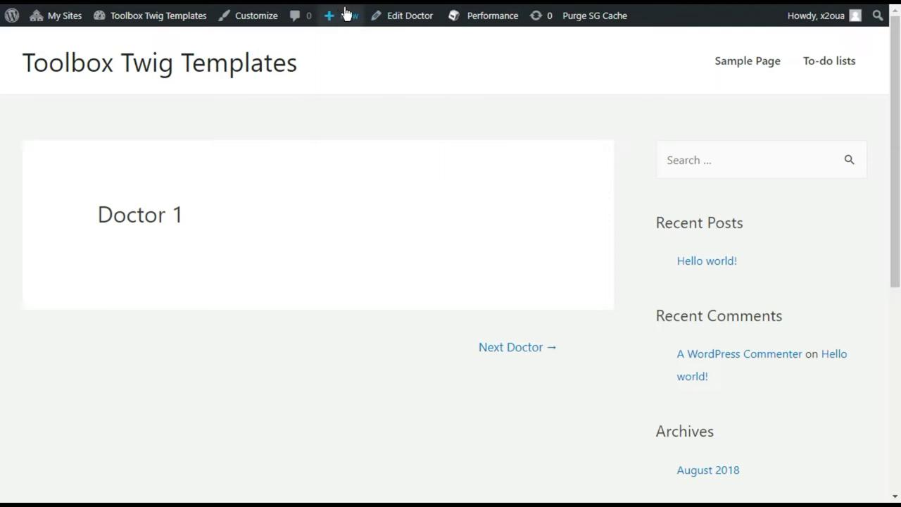
mouse_move(344, 14)
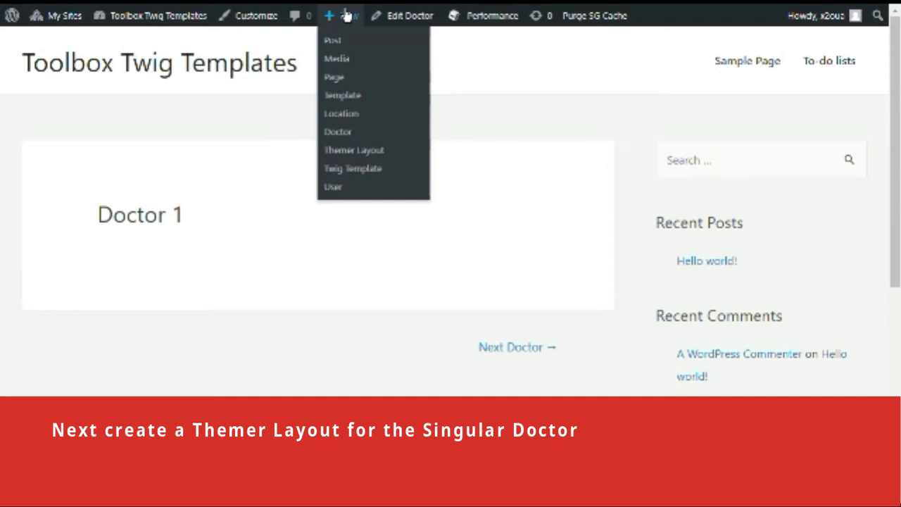
Add a Singular themer layout titled 'Doctor Single'
click(353, 152)
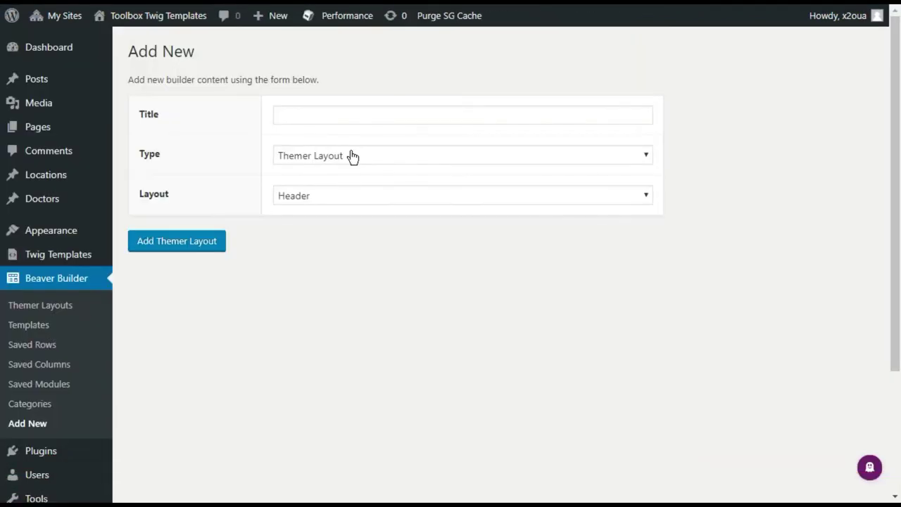
click(337, 193)
click(336, 203)
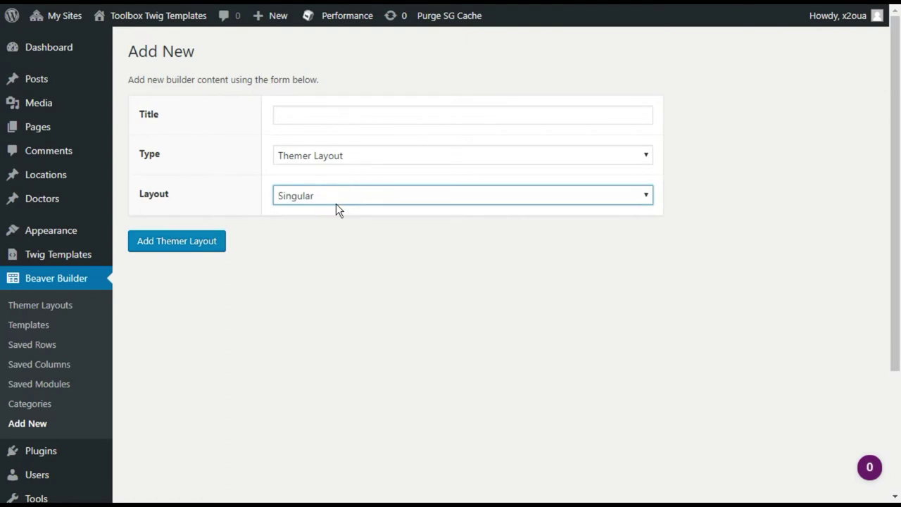
click(288, 112)
text(Doctor Single)
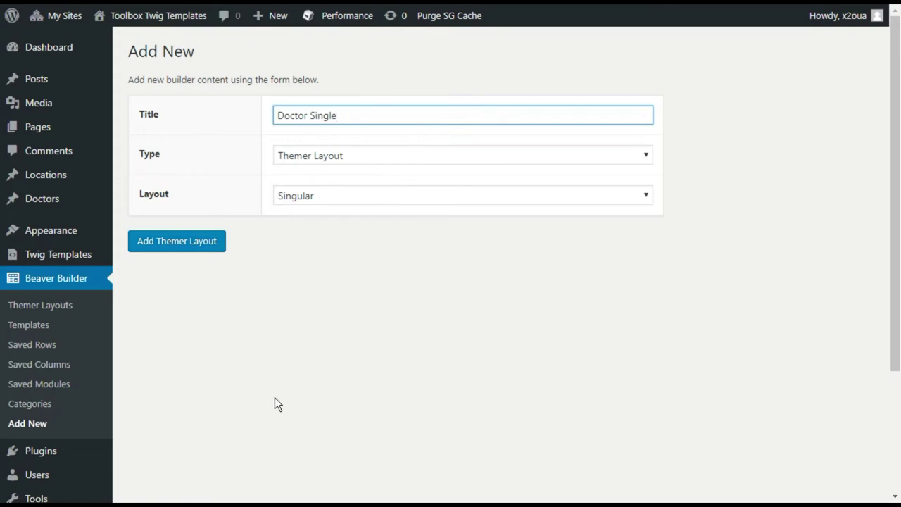
click(176, 242)
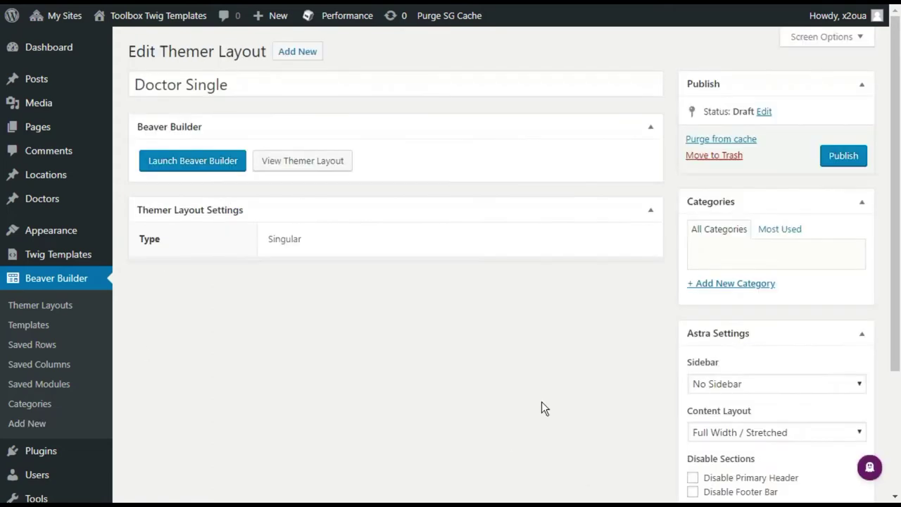
Apply the layout to all Doctor posts, publish it, and launch Beaver Builder
click(380, 280)
scroll(342, 407, down, 6)
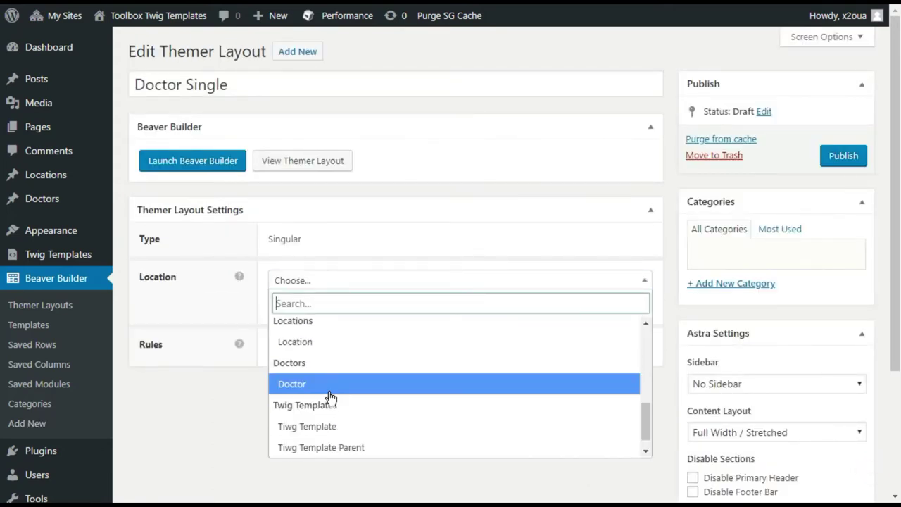
click(316, 385)
click(847, 159)
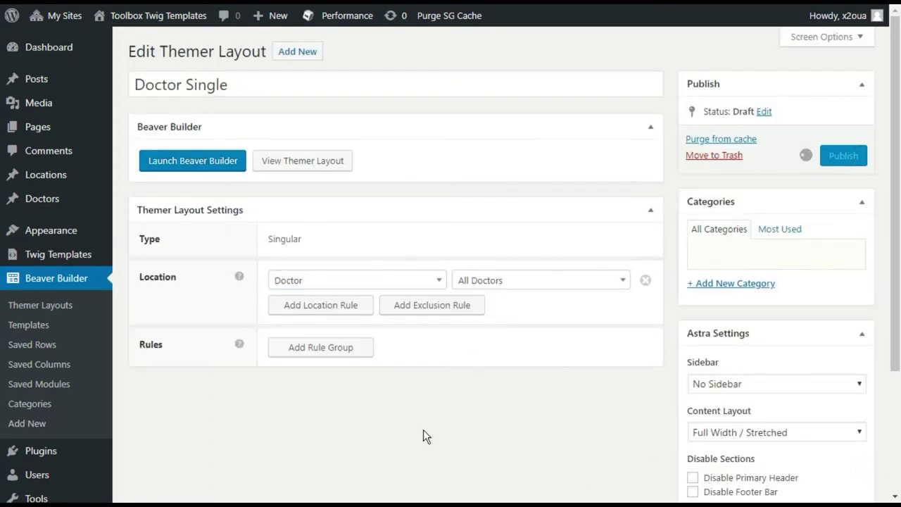
click(193, 201)
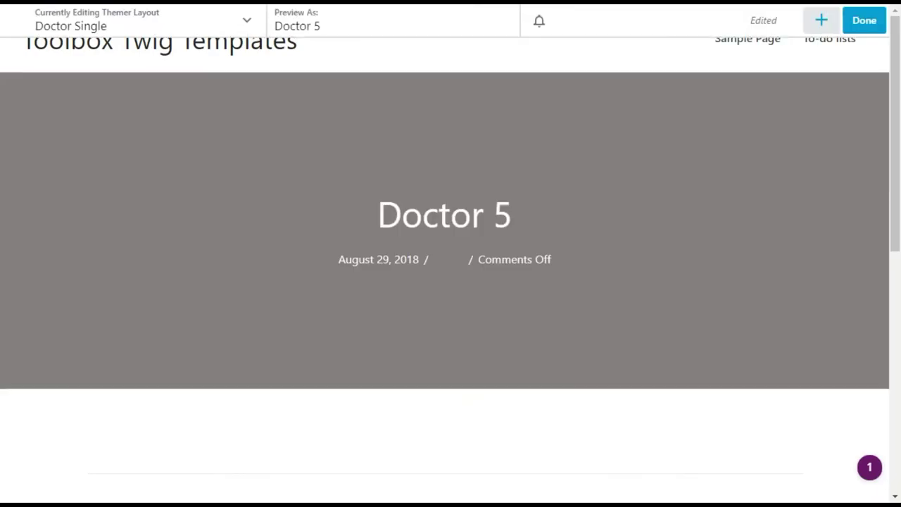
Replace the Doctor Single layout with the saved Blank template
click(821, 21)
click(770, 65)
click(728, 94)
click(669, 171)
click(672, 156)
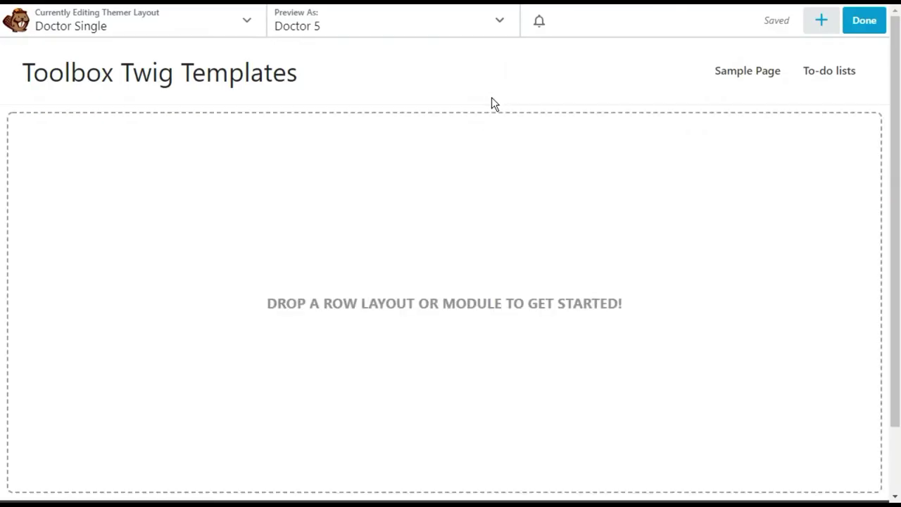
Add a 2 Columns row with a left-column Heading connected to Post Title
click(820, 21)
click(724, 64)
drag(817, 141, 393, 245)
click(667, 64)
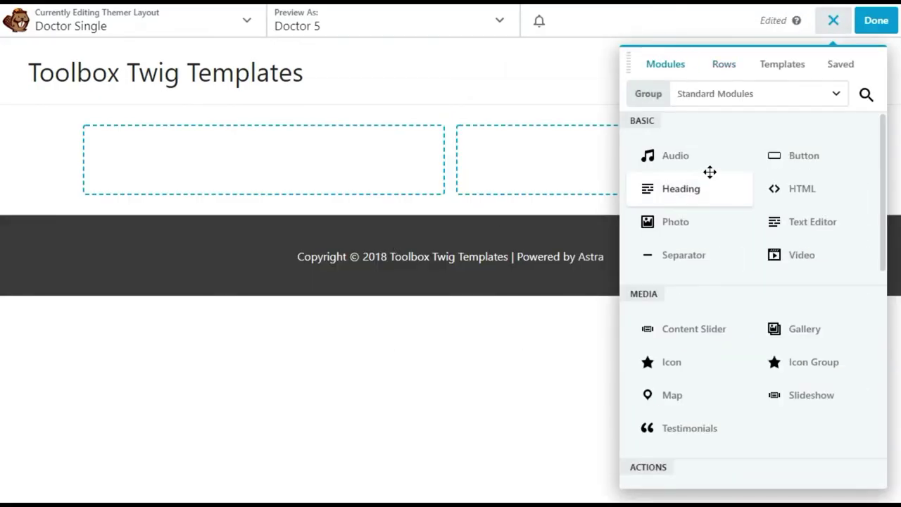
drag(673, 188, 283, 177)
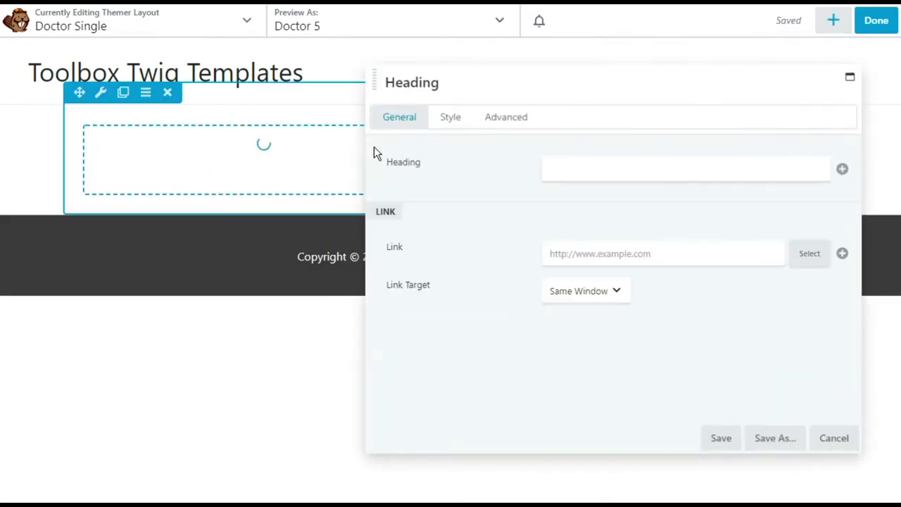
click(842, 169)
click(582, 206)
click(721, 437)
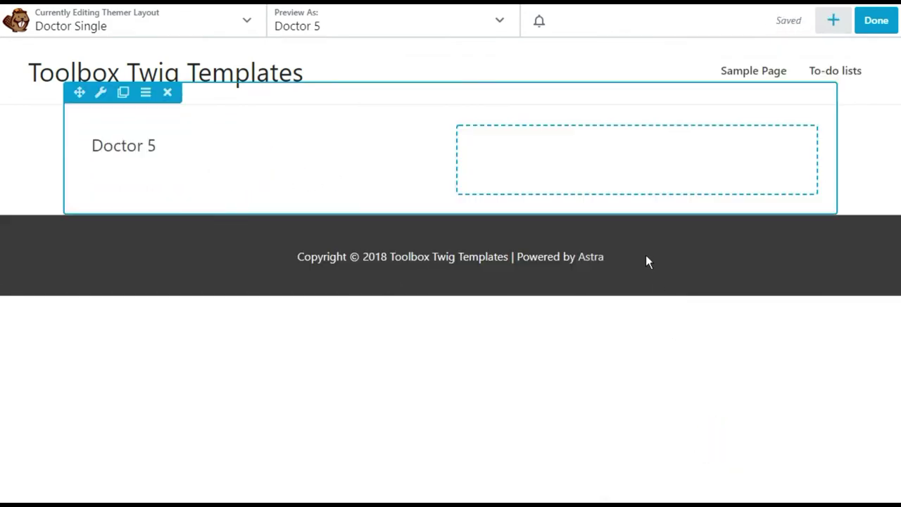
Put a 'Works at' Heading in the right column with an ACF Field module beneath it
click(832, 21)
drag(679, 188, 547, 177)
text(Works at:)
click(718, 437)
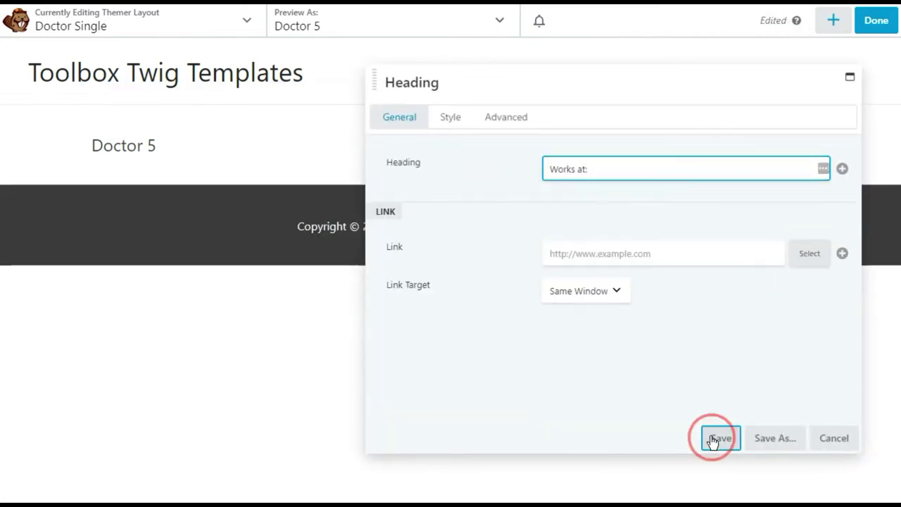
click(833, 20)
scroll(727, 316, down, 10)
drag(695, 428, 551, 215)
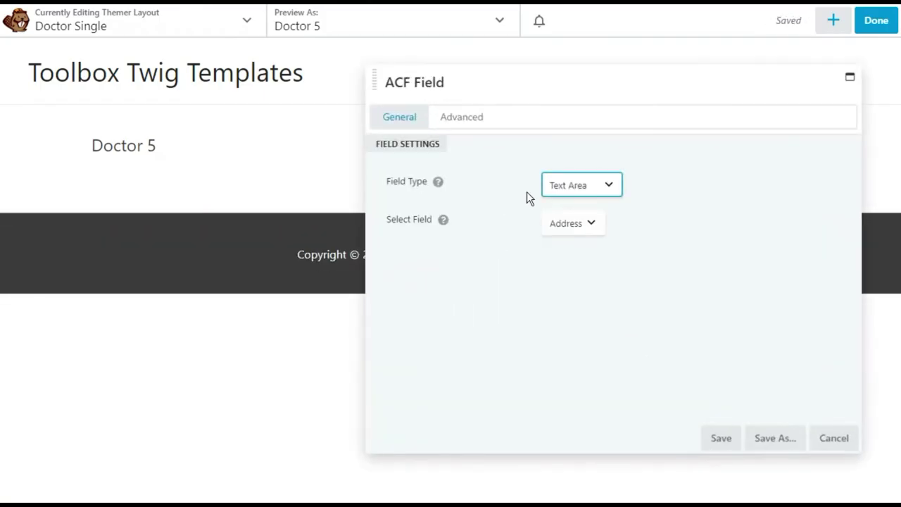
Set the ACF Field type to Relationship and reposition the settings panel to see the preview
click(584, 185)
click(582, 217)
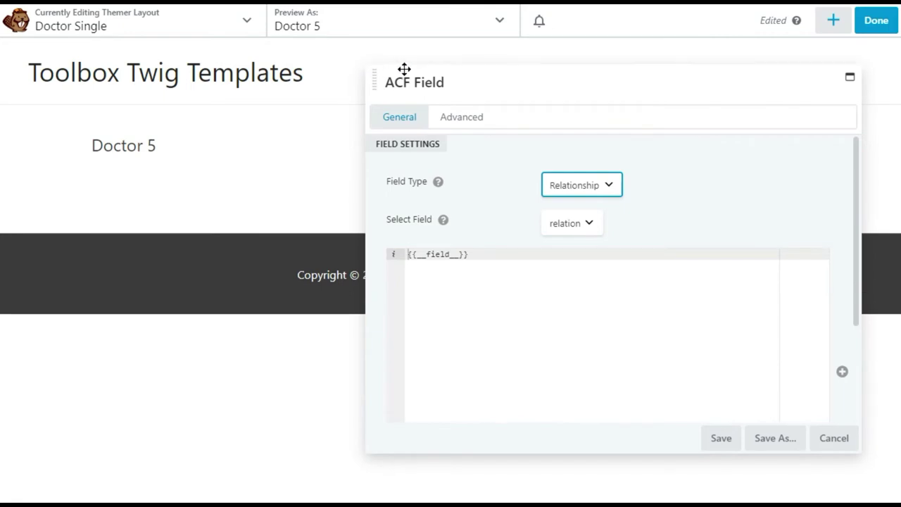
drag(405, 62, 427, 200)
drag(372, 119, 362, 239)
Replace the default template with a {% for item in __field__ %} … {% endfor %} loop
click(467, 412)
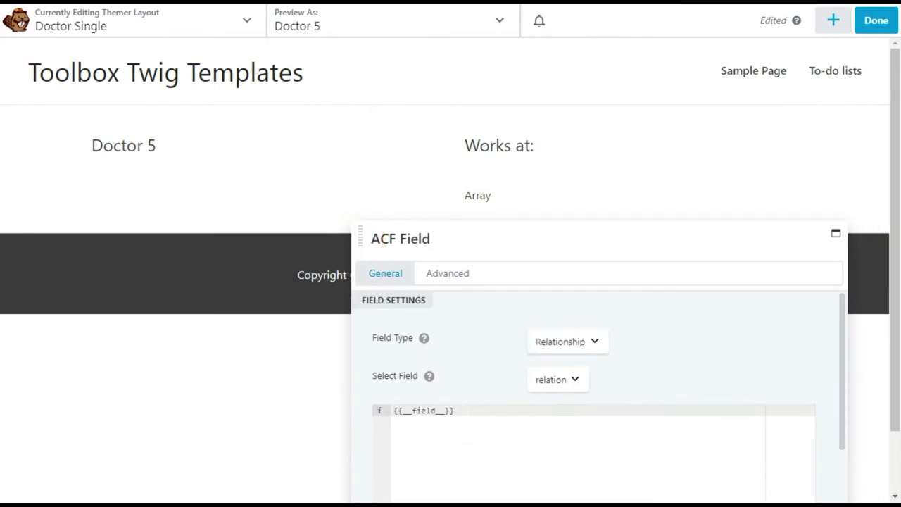
key(ctrl+a)
text({%%)
key(Left)
text(for item in __)
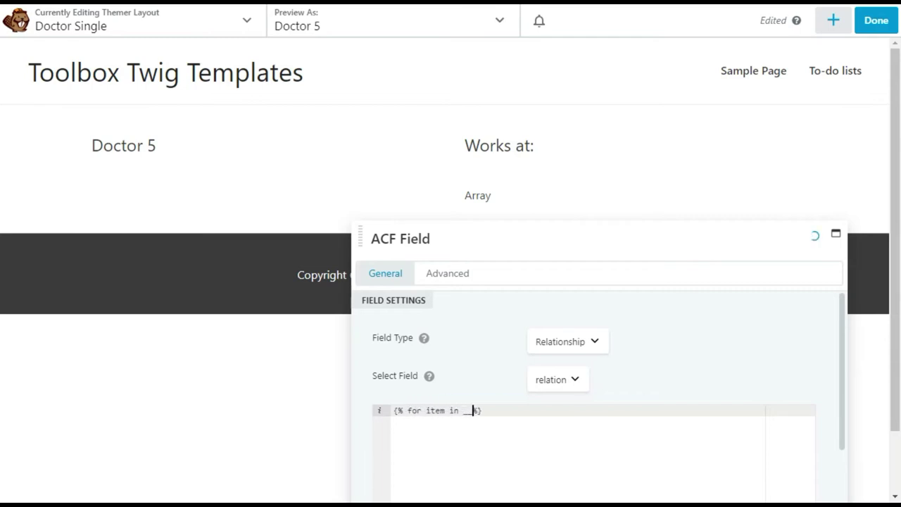
text(field__)
key(End)
key(Return)
text({%)
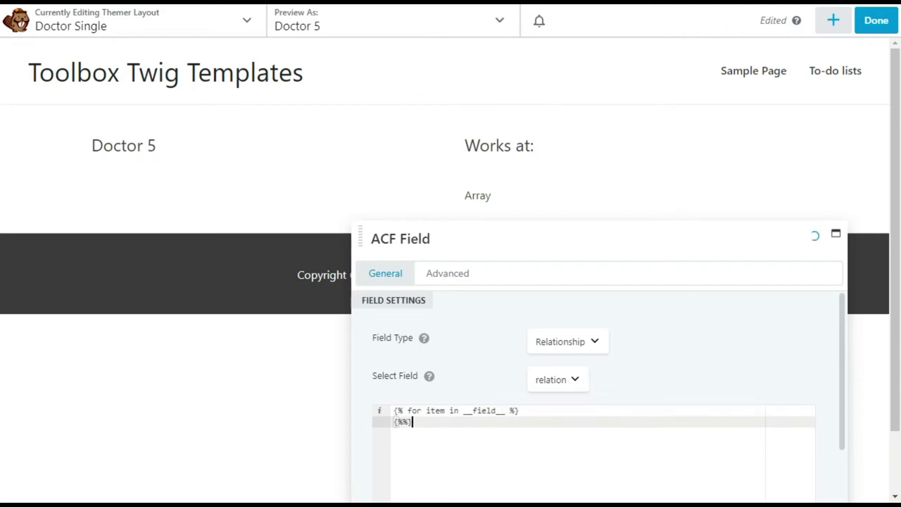
text( endfor)
key(Up)
key(End)
key(Return)
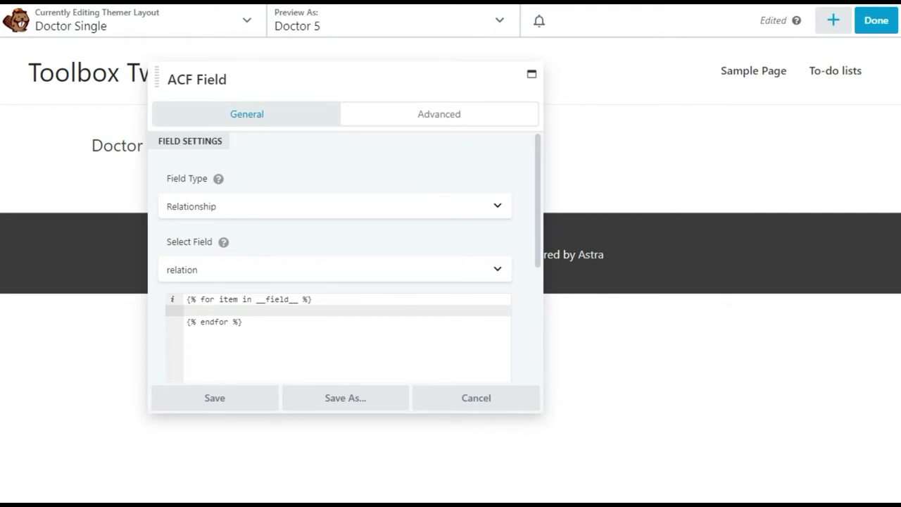
Inside the loop, output {{ function('get_the_title', item.ID) }} for each related item
text({}})
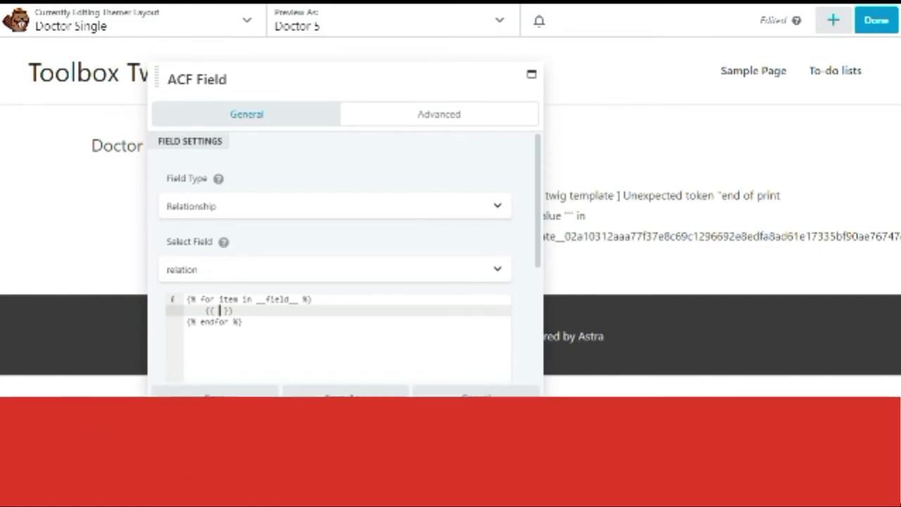
text(function())
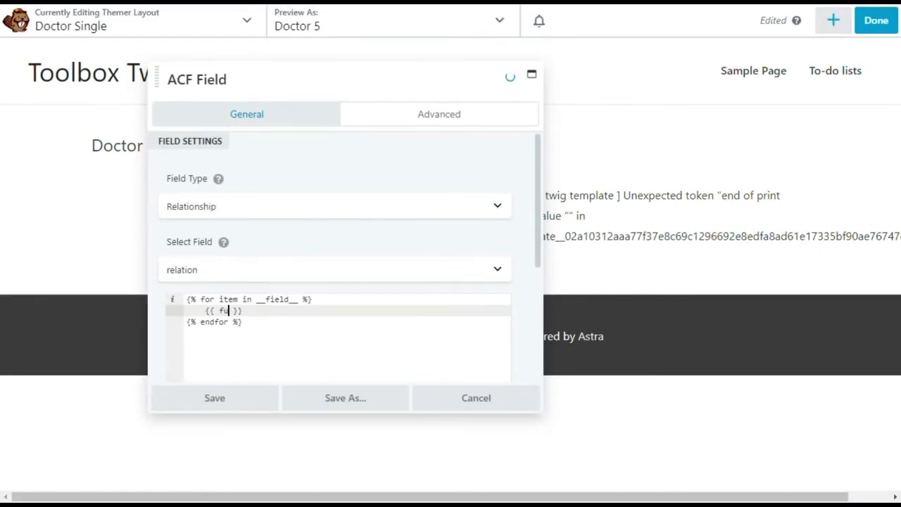
key(Left)
key(Left)
text(')
text(get_t)
text(he_title')
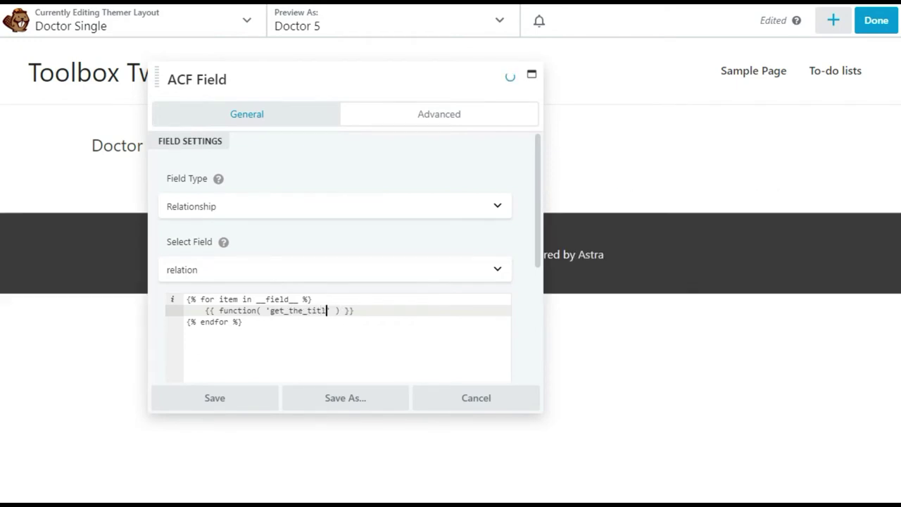
key(Right)
text(, item.ID)
key(Escape)
Dock the ACF Field settings beside the page and widen the side panel
drag(160, 80, 54, 89)
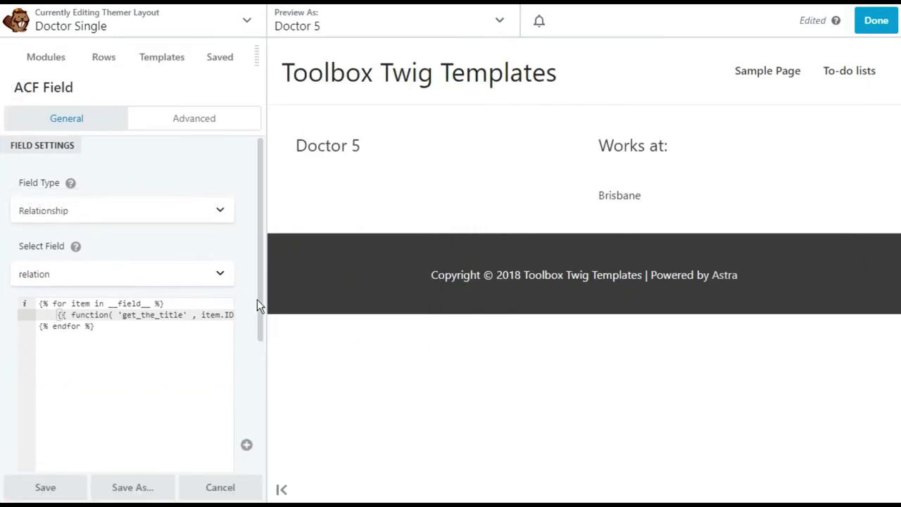
drag(265, 296, 351, 294)
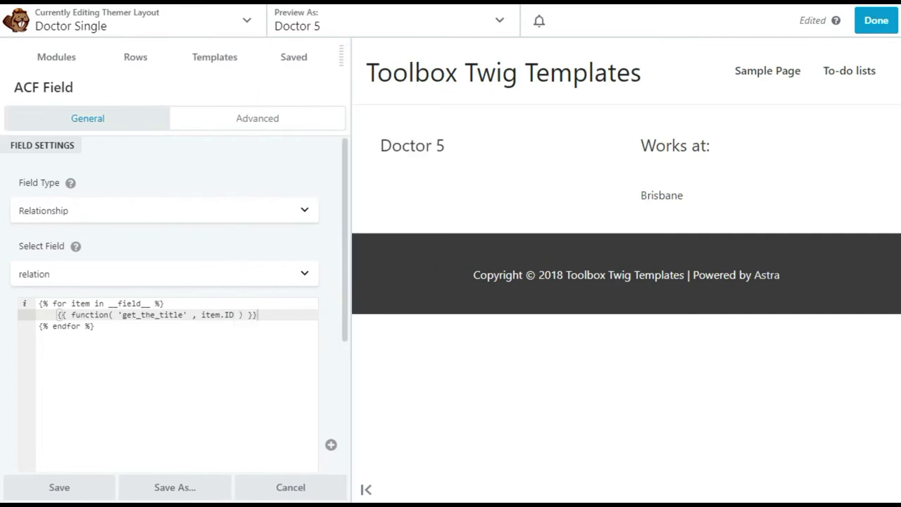
click(124, 328)
click(269, 315)
click(57, 314)
click(164, 304)
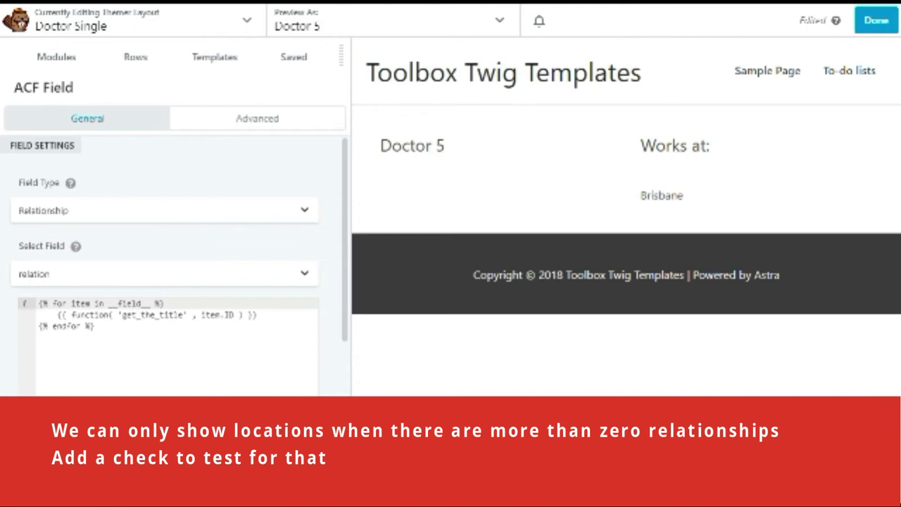
Wrap the loop in {% if __field__|length > 0 %} … {% endif %} and indent it
key(Return)
text({% fi)
key(BackSpace)
key(BackSpace)
key(BackSpace)
text(if __field)
key(Return)
text(|lengt)
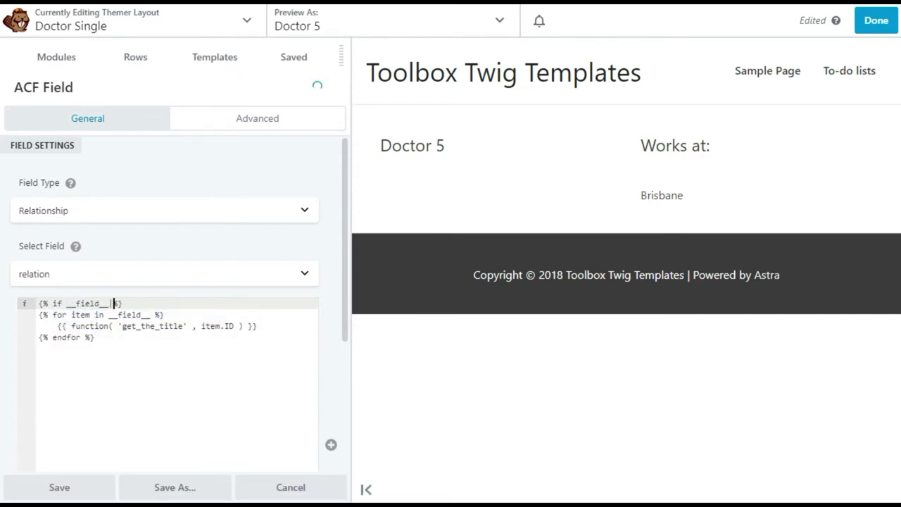
text(h)
text( > 0)
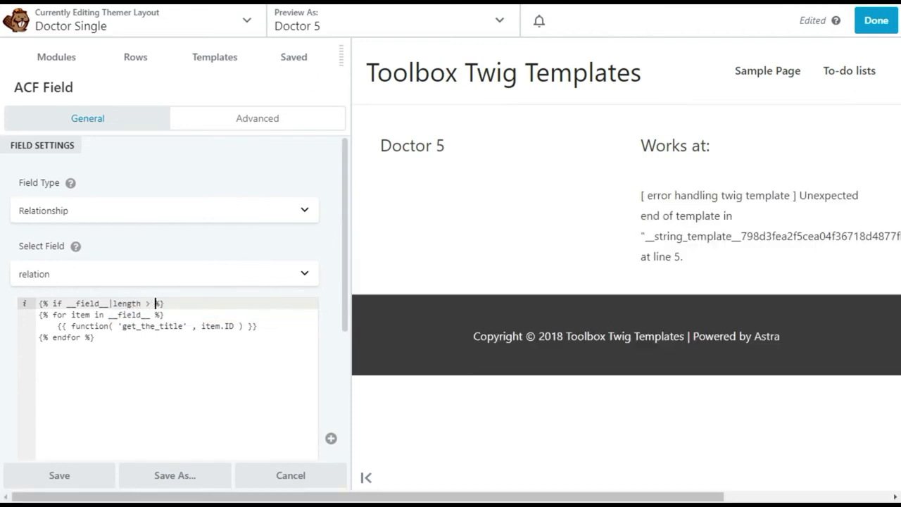
key(Down)
key(Down)
key(Down)
key(Down)
text({% endif)
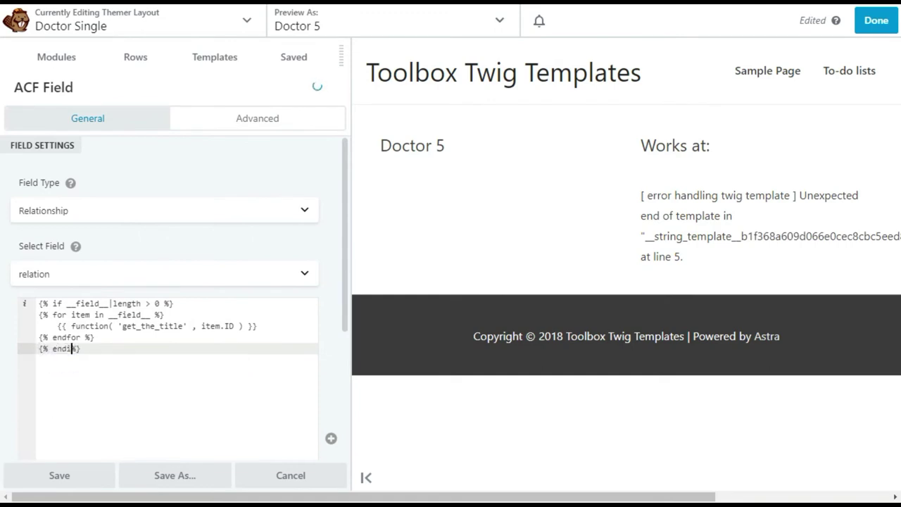
drag(27, 315, 26, 338)
key(Tab)
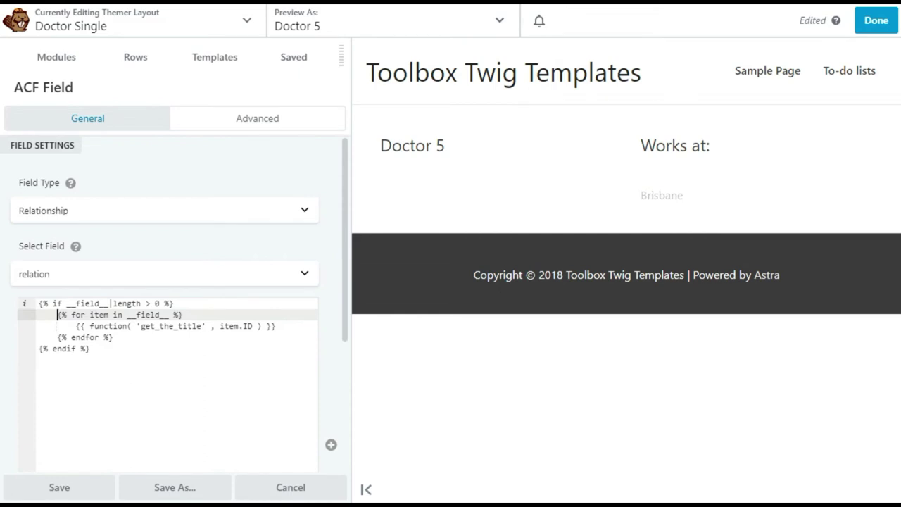
Enclose the loop in <ul> and </ul> tags inside the if block
click(172, 304)
key(Return)
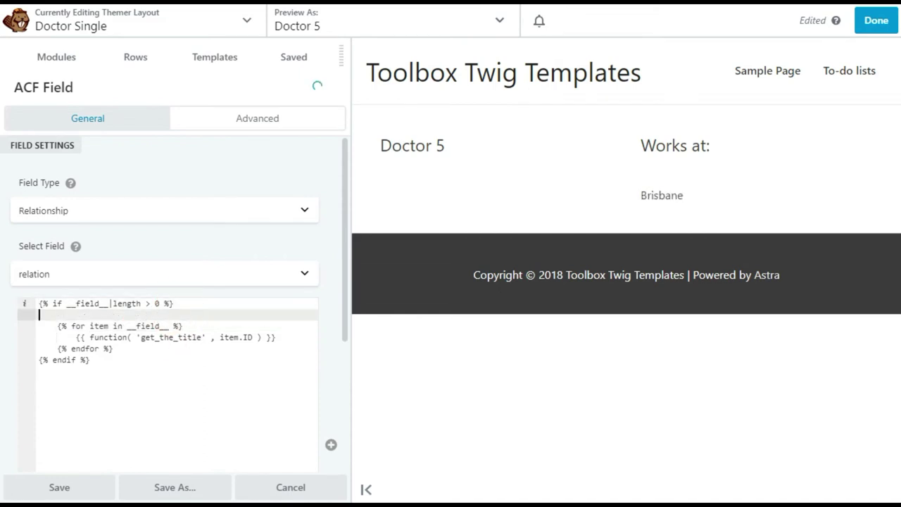
text(<ul>)
key(shift+End)
key(ctrl+x)
key(Down)
key(Down)
key(Down)
key(End)
key(Return)
text(</ul>)
Wrap the title output line in <li> and </li> tags
key(Up)
key(Up)
key(Up)
key(End)
key(Return)
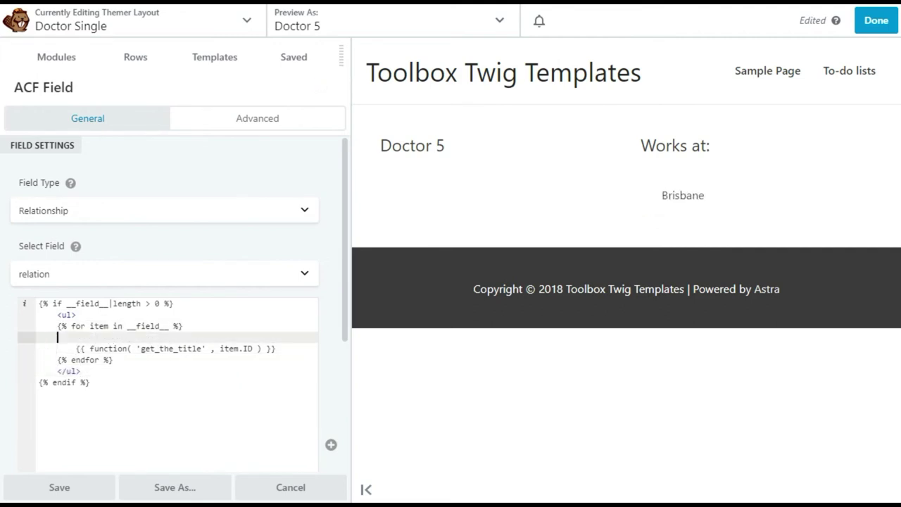
key(Down)
click(76, 348)
text(<li)
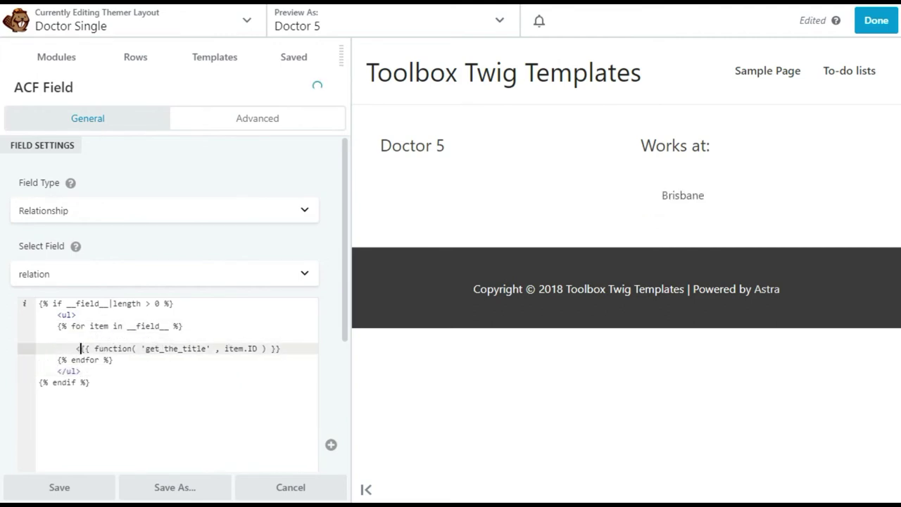
text(>)
key(shift+Right)
key(shift+Right)
key(shift+Right)
key(shift+Right)
key(shift+Right)
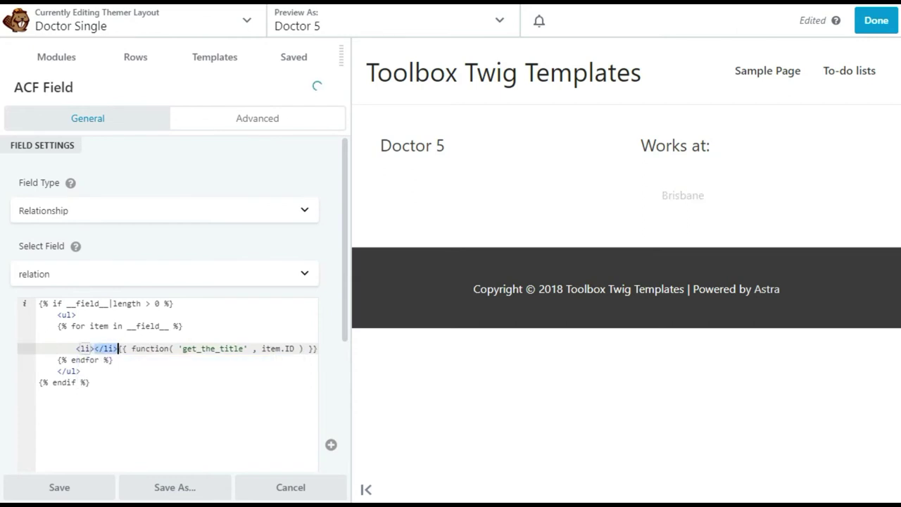
key(ctrl+x)
key(End)
key(ctrl+v)
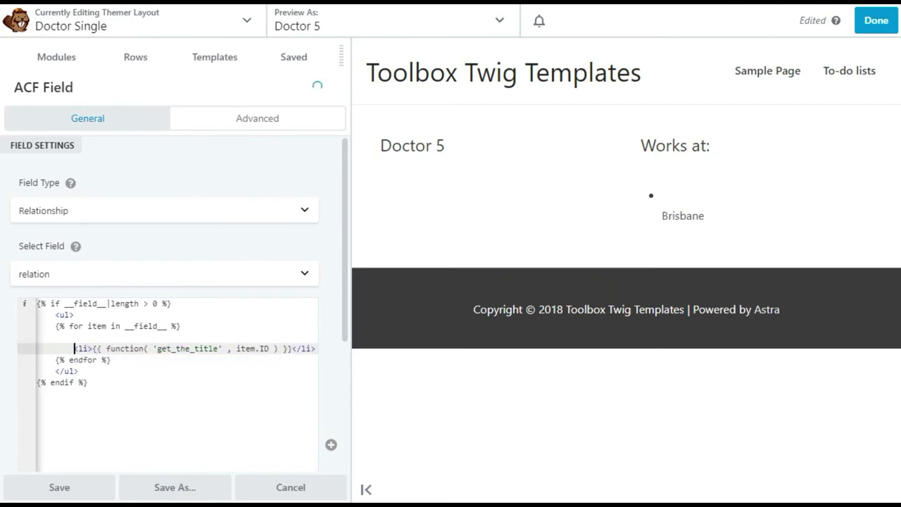
key(Up)
key(Delete)
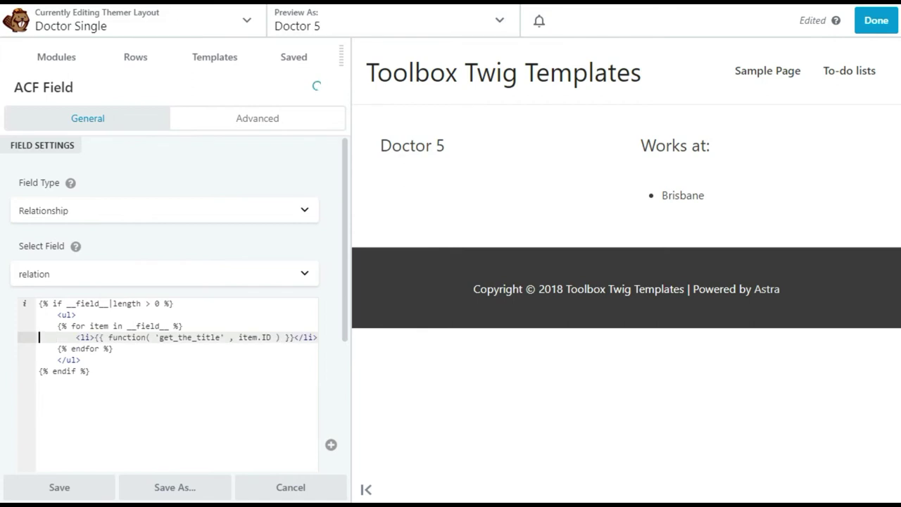
Wrap the title inside the list item with an <a href=""> … </a> anchor
click(95, 337)
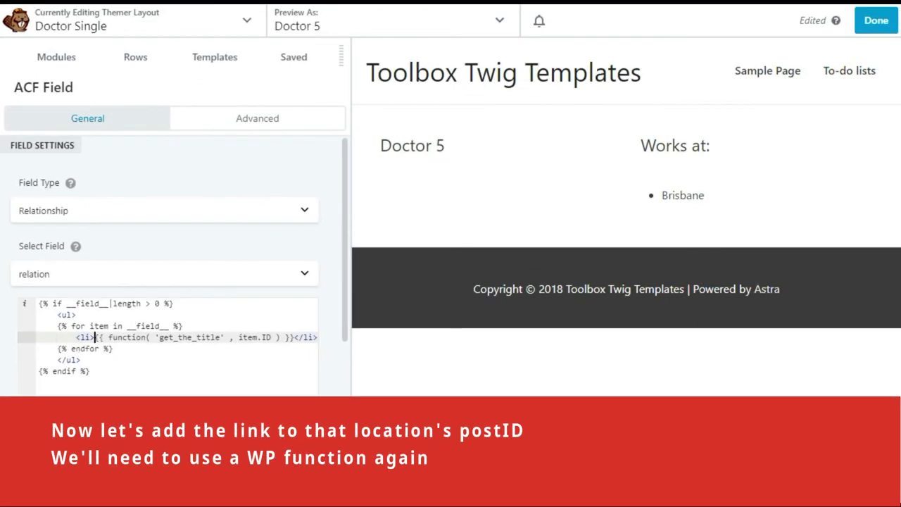
text(< a)
key(BackSpace)
key(BackSpace)
text(a href="")
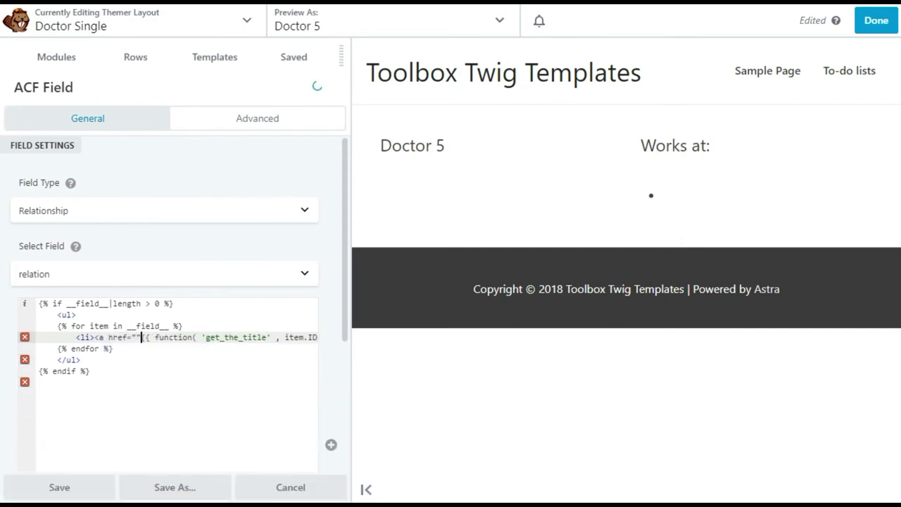
text(>)
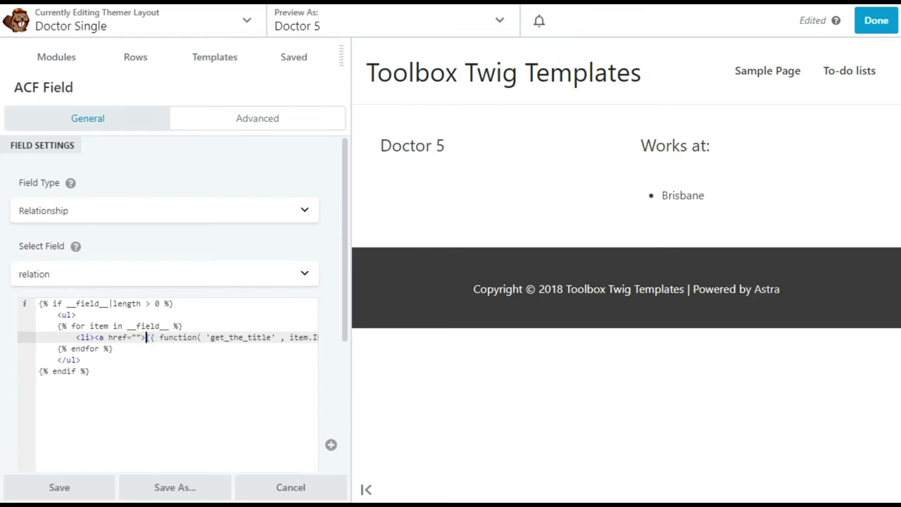
key(End)
key(Left)
key(Left)
key(Left)
key(Left)
key(Left)
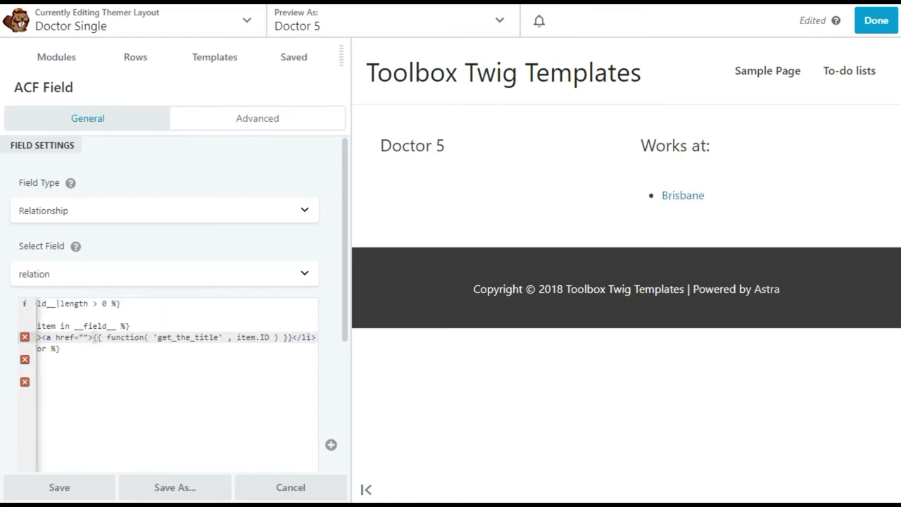
text(</a>)
key(Home)
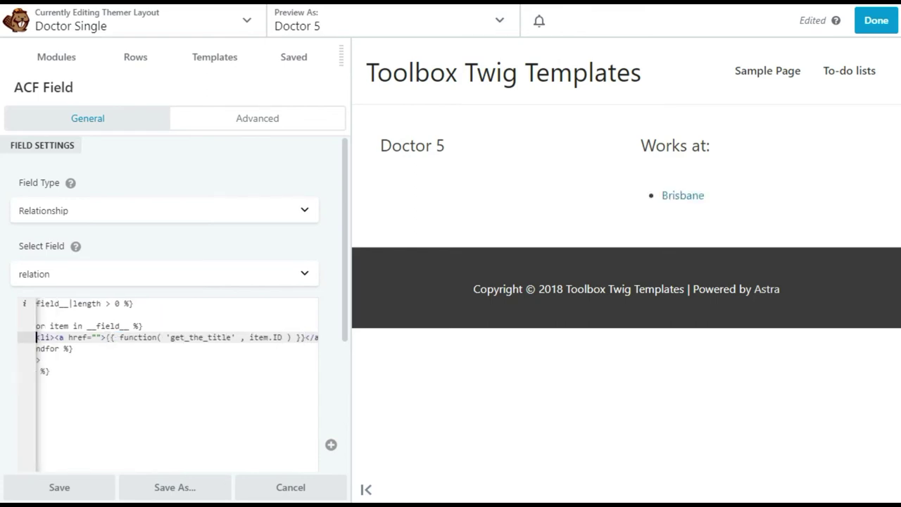
Reformat the list item so the li, anchor, title and closing tags sit on separate lines
click(103, 337)
key(Return)
click(275, 349)
key(Return)
click(114, 360)
key(Return)
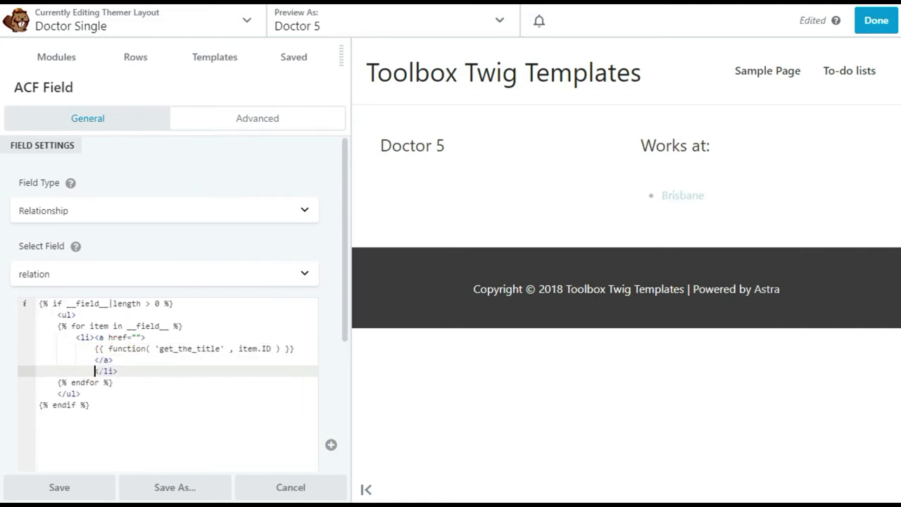
key(BackSpace)
click(94, 337)
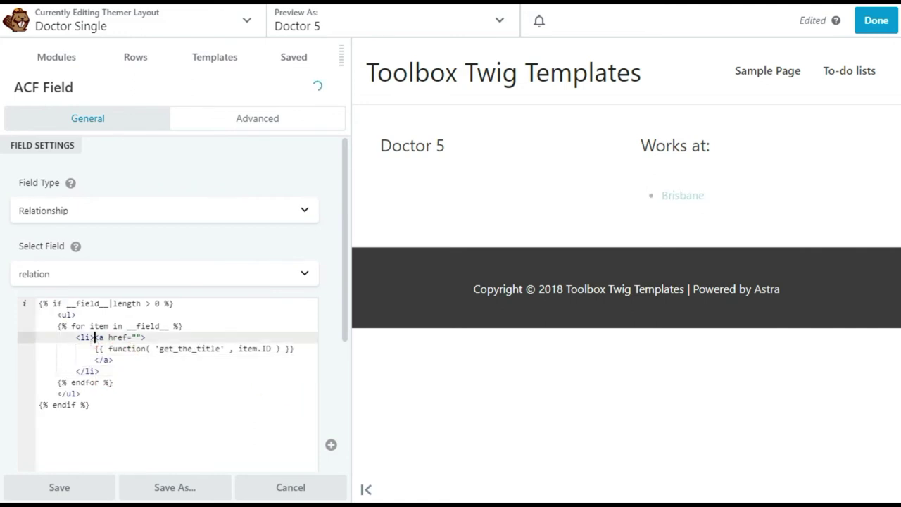
key(Return)
Fill the href with {{function('get_the_permalink', item.ID)}}
click(138, 348)
text({{}})
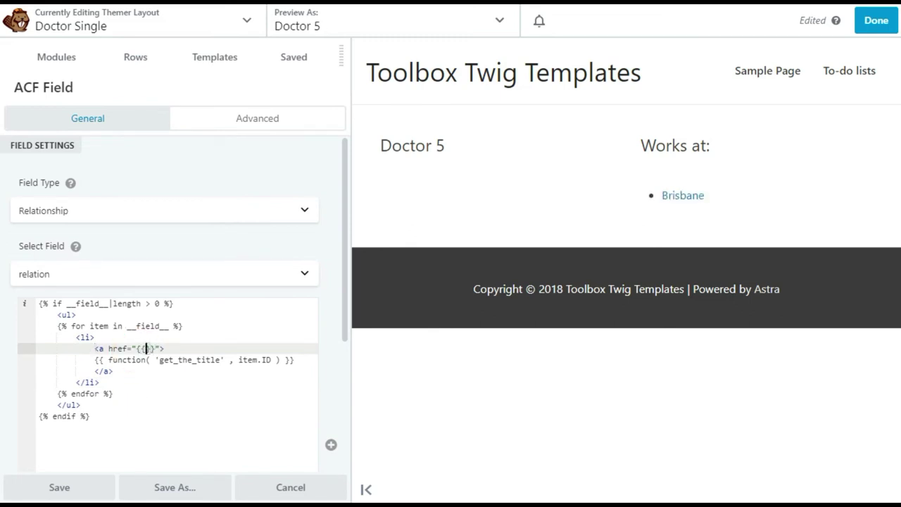
text(function())
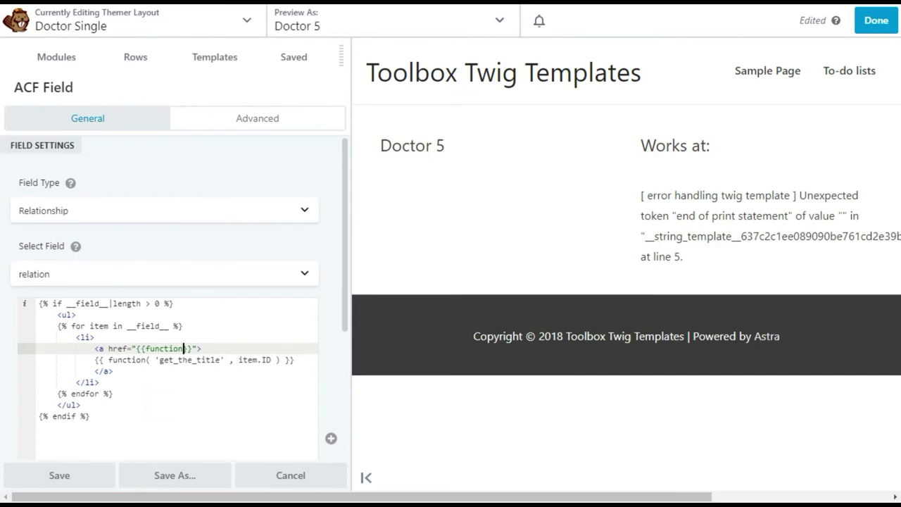
click(188, 349)
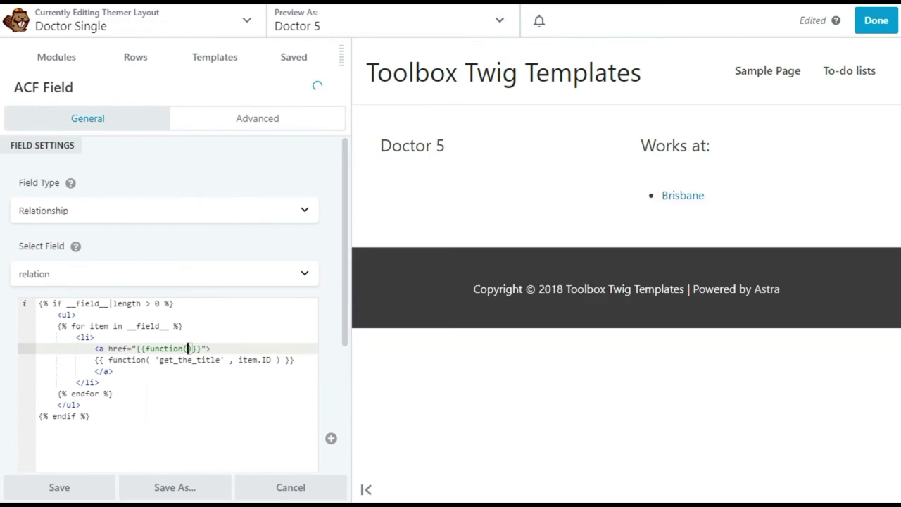
text(')
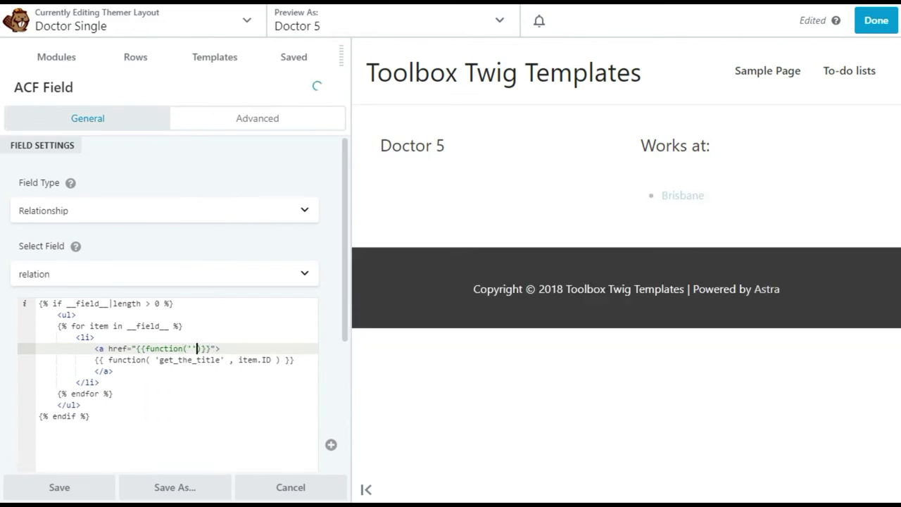
text(get_the_p)
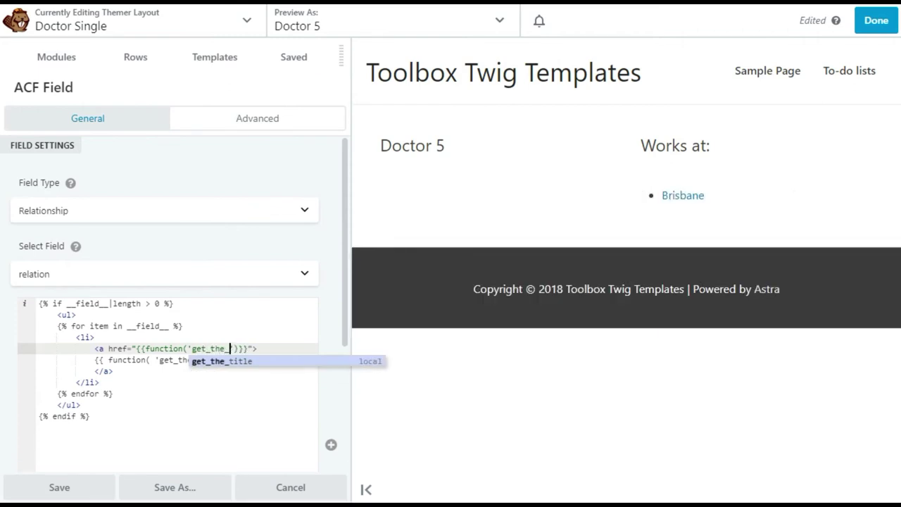
text(ermalink',)
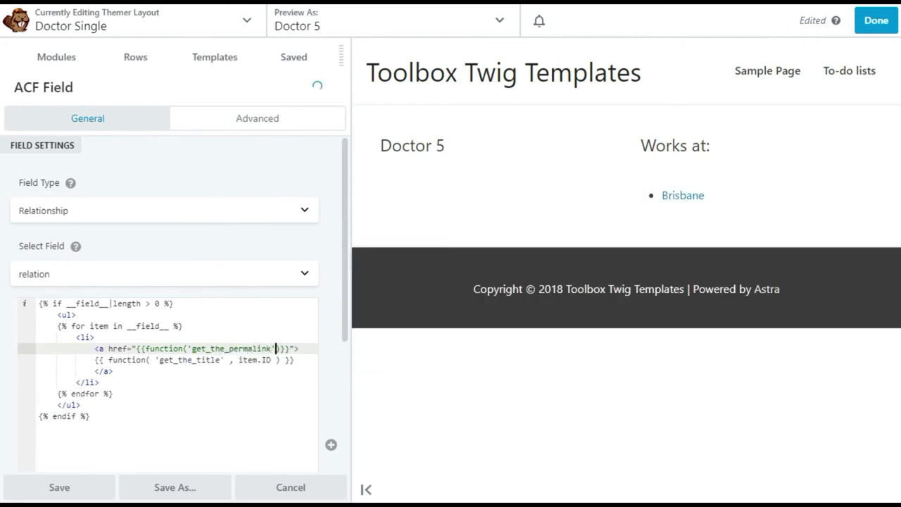
text( item.ID))
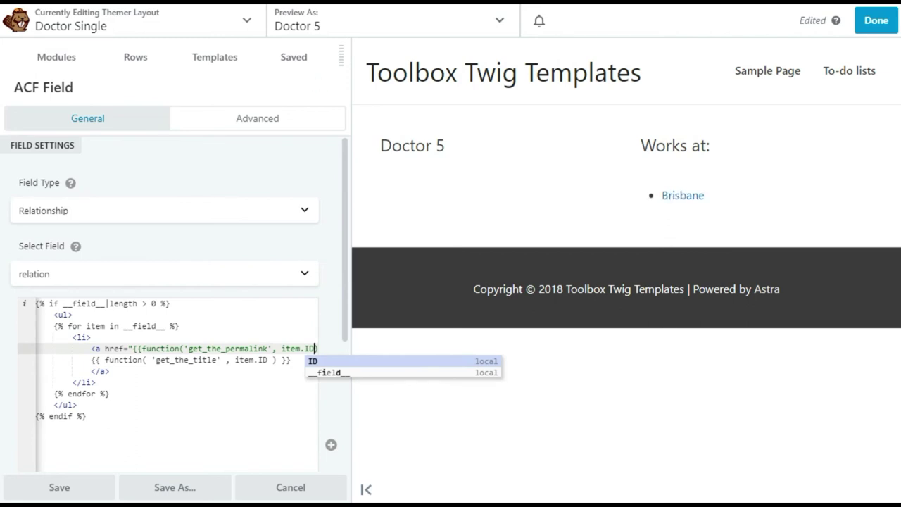
text(}}">)
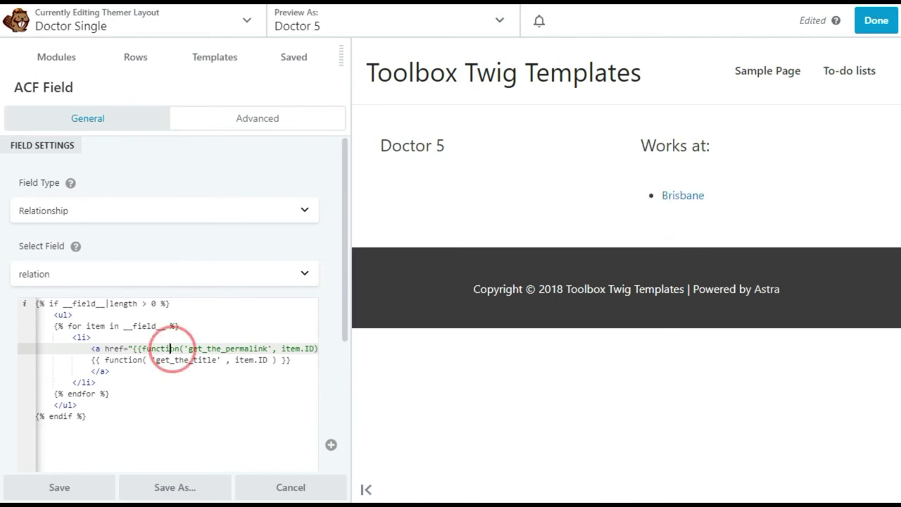
click(40, 348)
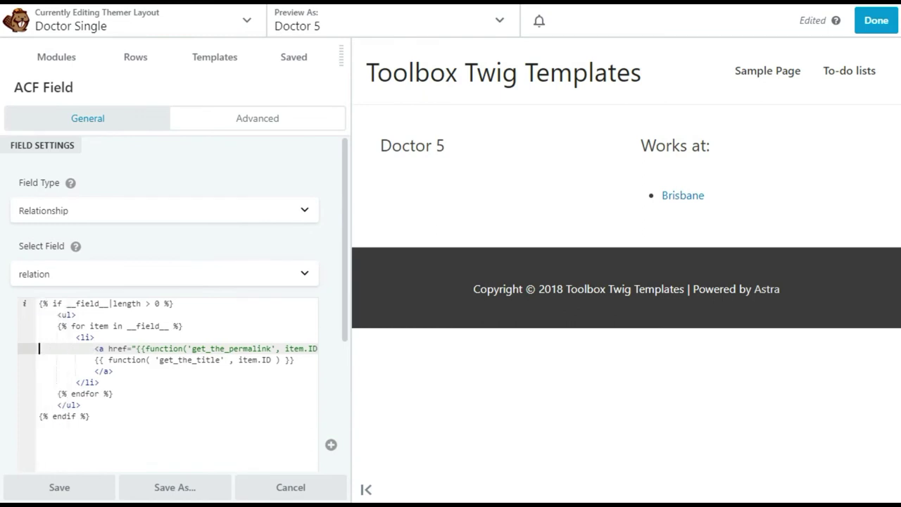
Save the ACF Field settings and close the Modules panel
click(67, 492)
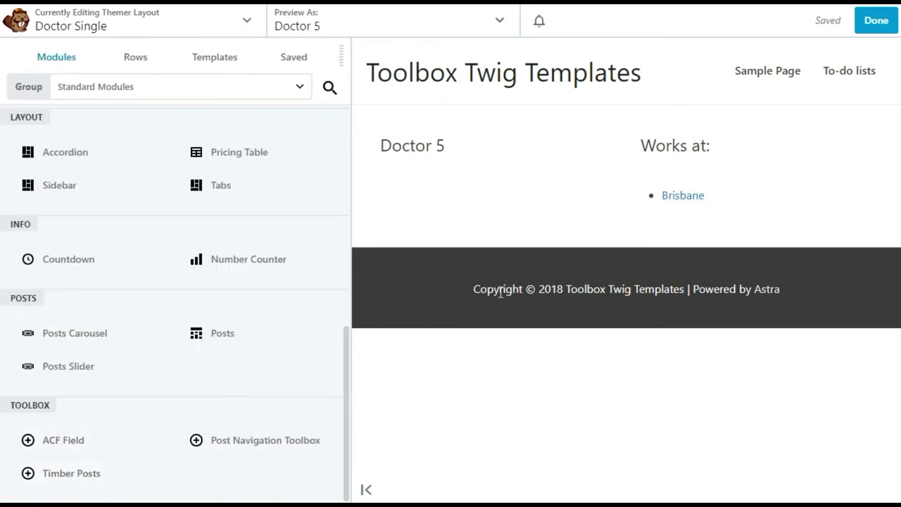
drag(341, 56, 444, 230)
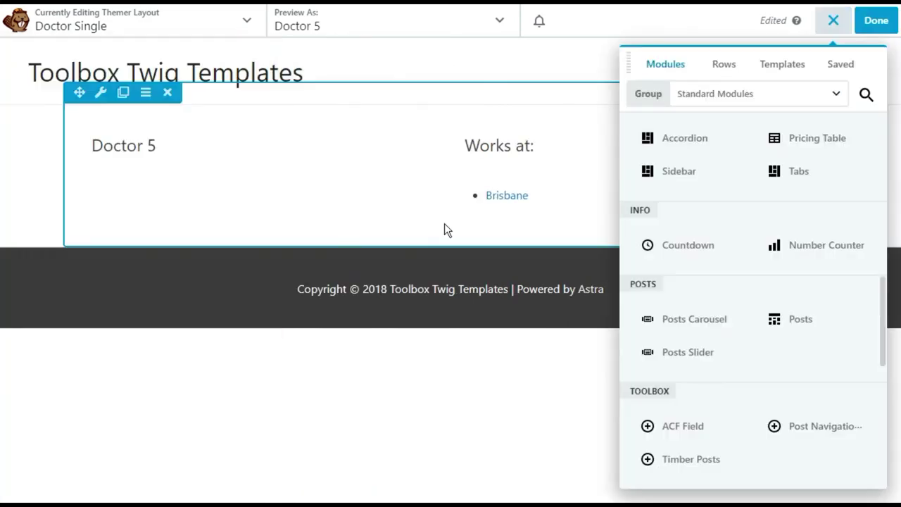
click(830, 21)
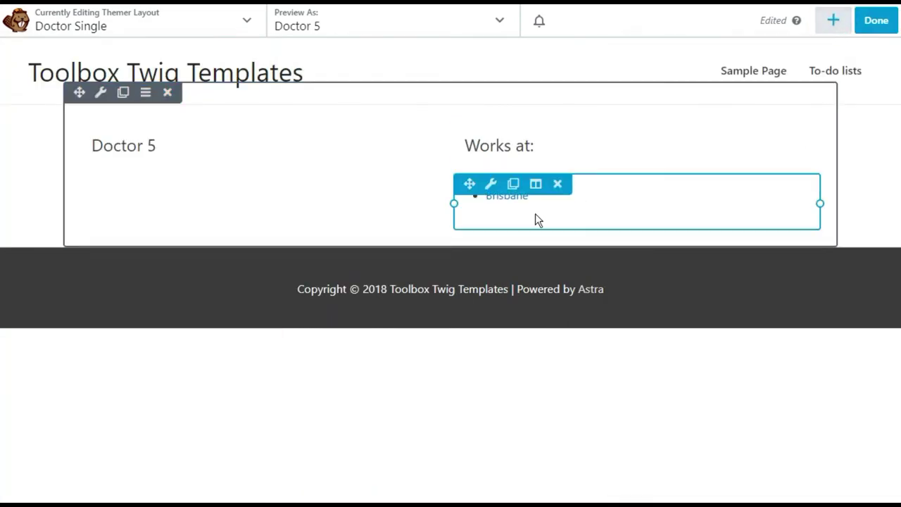
Publish Doctor Single via Done > Publish and follow the Brisbane link on the live page
click(872, 26)
click(792, 29)
click(506, 187)
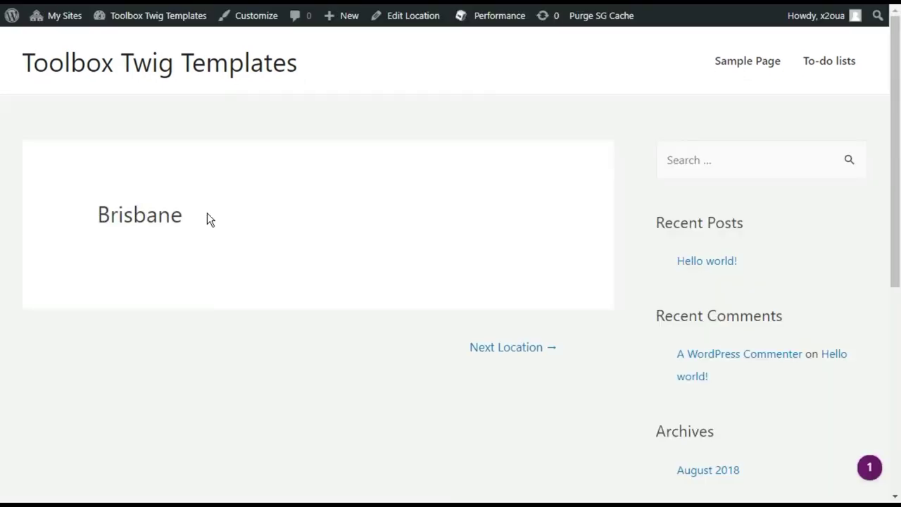
mouse_move(346, 21)
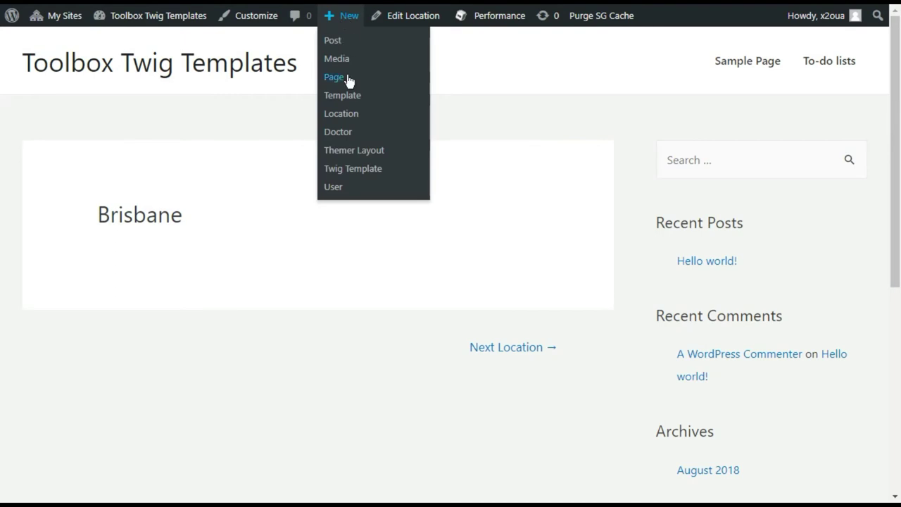
Create a Singular themer layout titled 'Location singular'
click(353, 154)
click(341, 200)
key(Down)
click(322, 115)
text(Locatio)
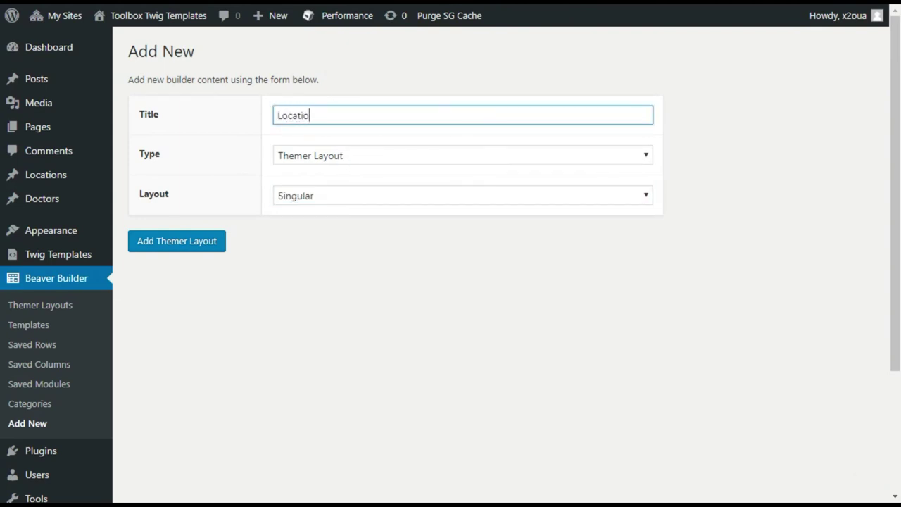
text(n singular)
click(177, 247)
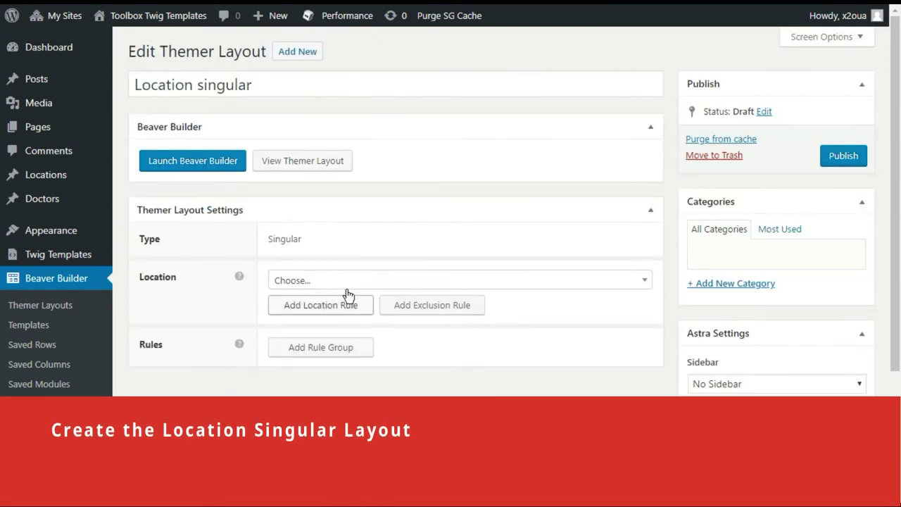
Set its location rule to Locations, publish it, and return to Themer Layouts
click(356, 281)
scroll(352, 282, down, 5)
scroll(341, 209, down, 1)
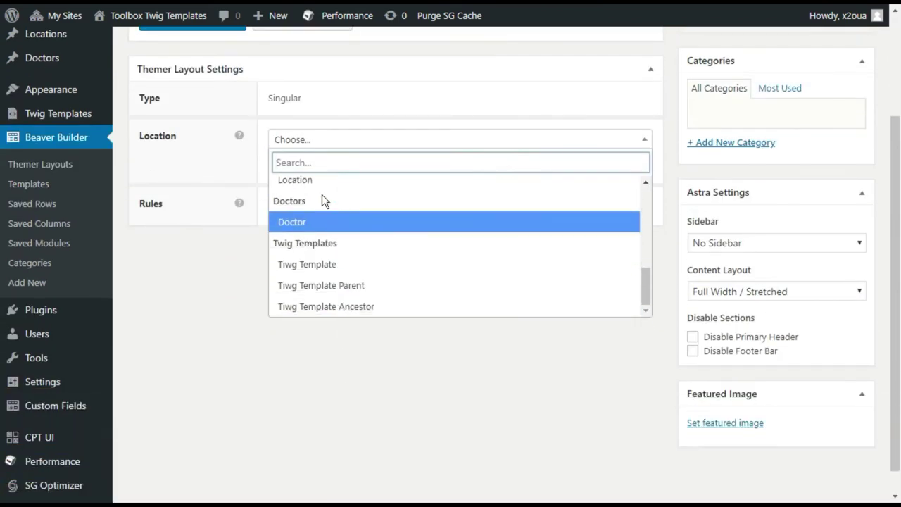
click(320, 180)
scroll(388, 177, up, 2)
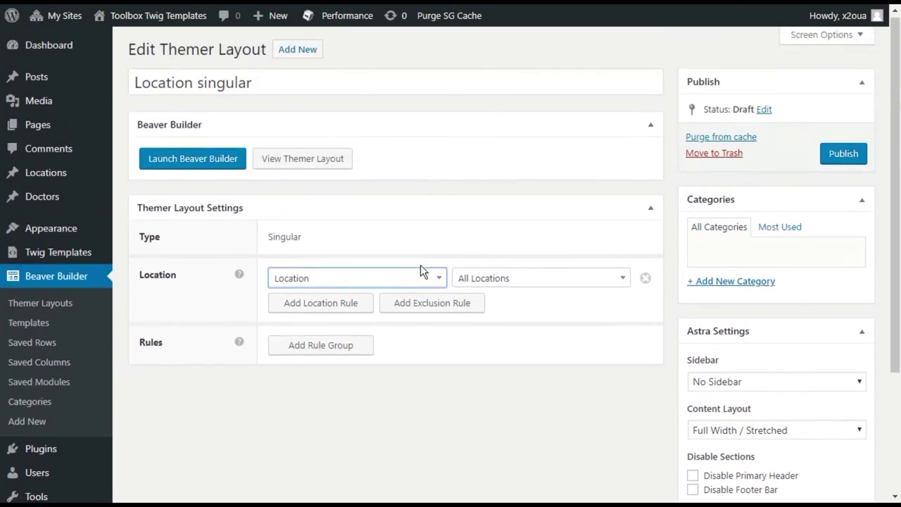
click(837, 163)
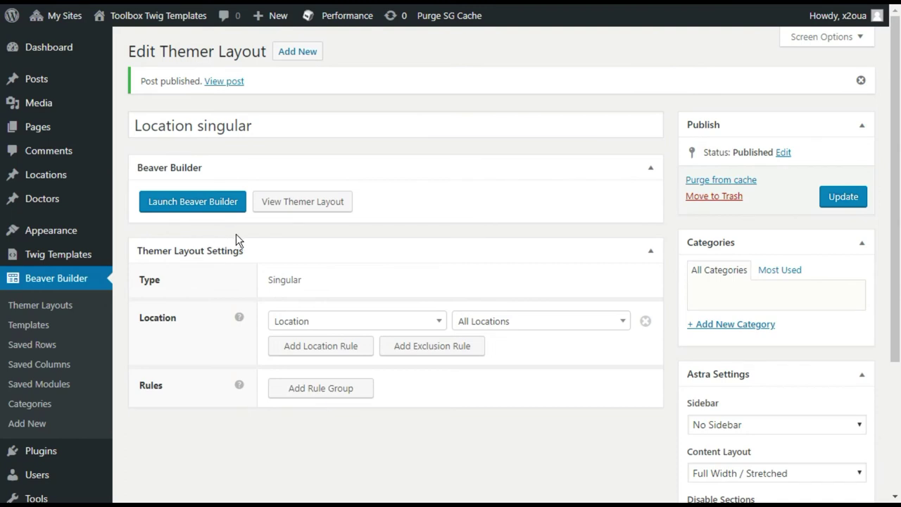
click(51, 307)
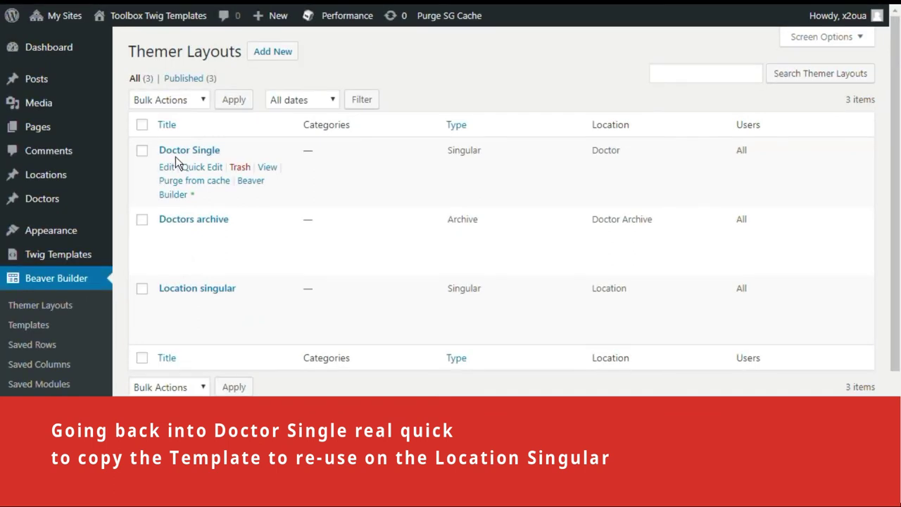
Copy the Twig template from Doctor Single's related-locations ACF Field module
click(173, 195)
click(491, 133)
key(Escape)
click(497, 198)
scroll(344, 282, down, 3)
click(169, 158)
key(ctrl+a)
key(ctrl+c)
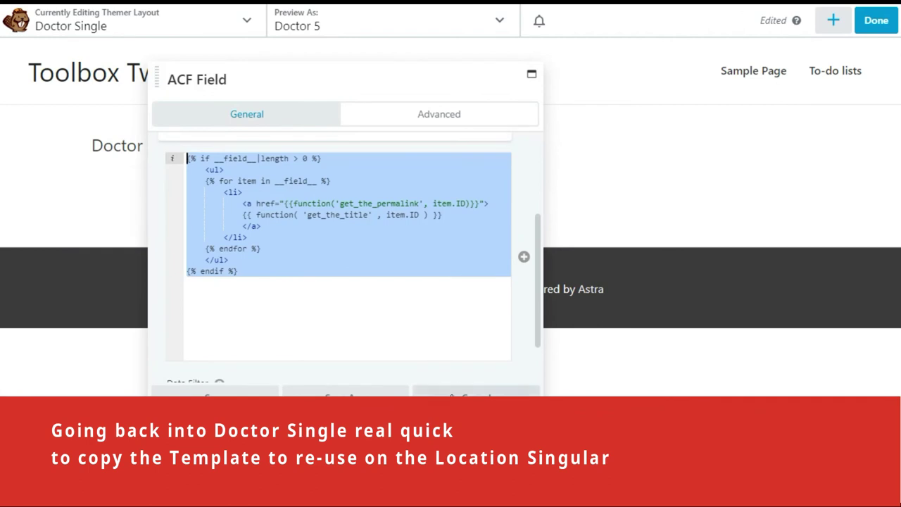
click(876, 21)
Leave the builder and open Location singular in Beaver Builder from Themer Layouts
click(675, 20)
mouse_move(148, 14)
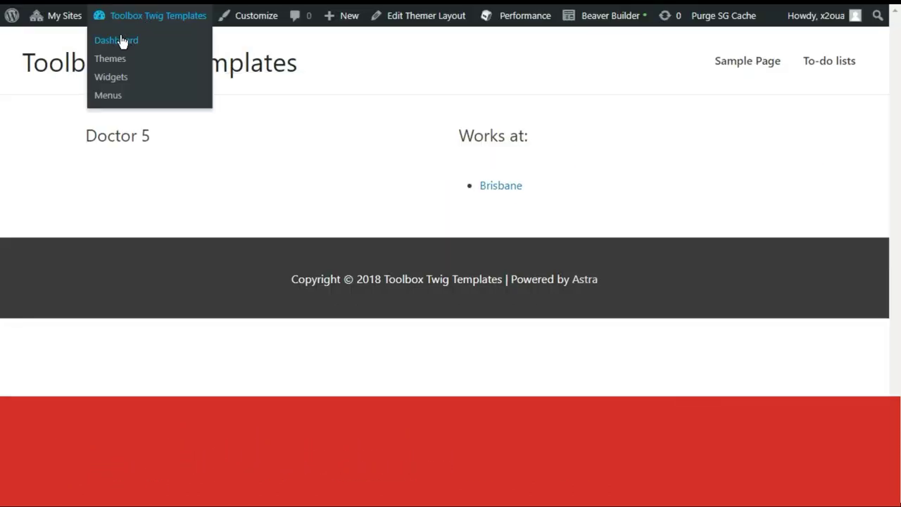
click(111, 38)
click(151, 329)
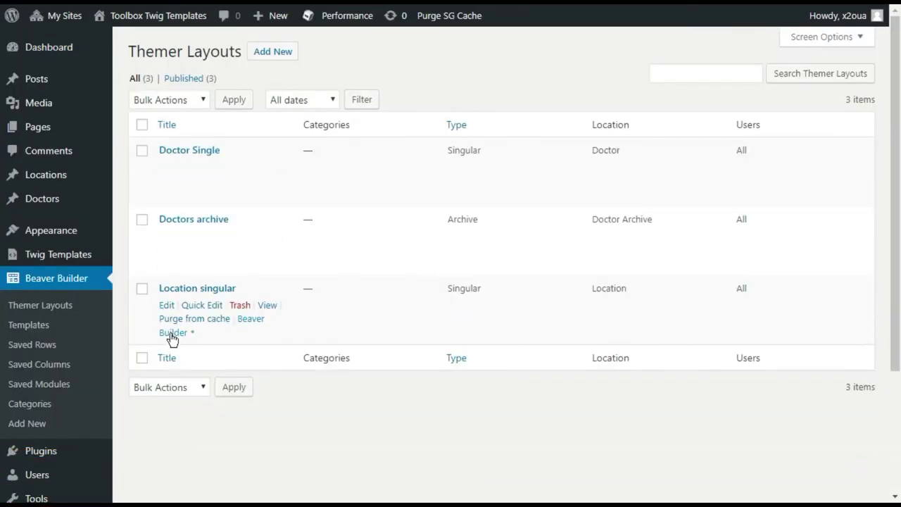
click(171, 334)
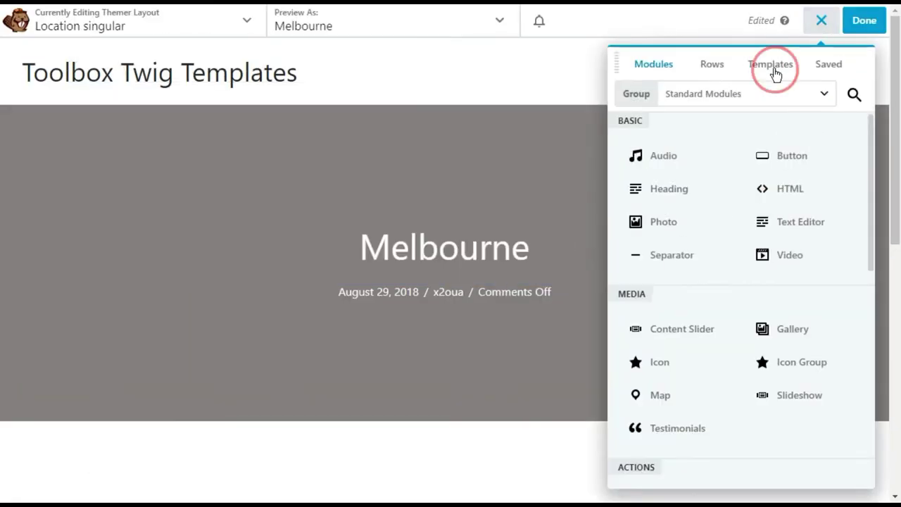
Apply the Blank template to the Location singular layout and add a 2 Columns row
click(775, 64)
click(746, 93)
click(663, 171)
drag(685, 147, 482, 64)
click(815, 24)
drag(774, 134, 573, 130)
Add a Post Title heading in the left column and a 'Doctors working here:' heading on the right
click(664, 63)
drag(674, 187, 483, 179)
click(525, 185)
click(187, 224)
click(215, 398)
click(834, 20)
drag(669, 190, 528, 171)
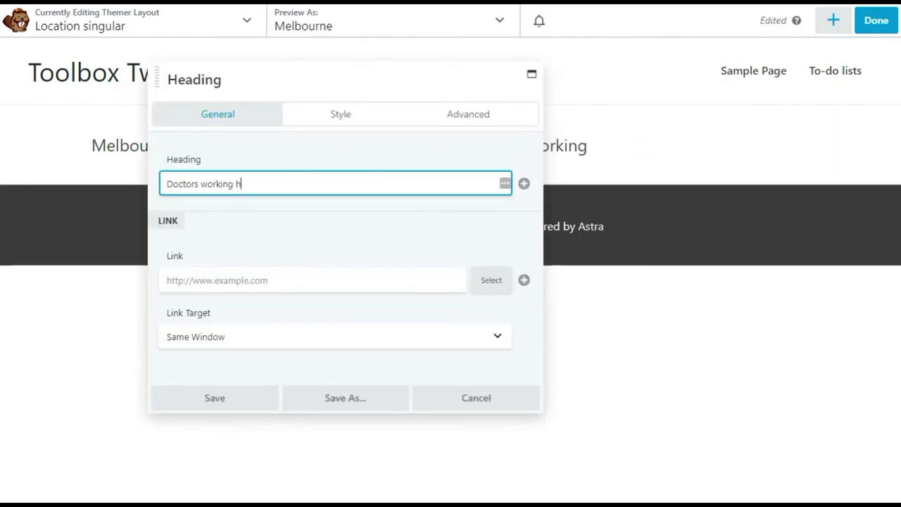
click(215, 398)
Add an ACF Field module with Relationship type and the pasted Twig template listing linked doctors
click(832, 21)
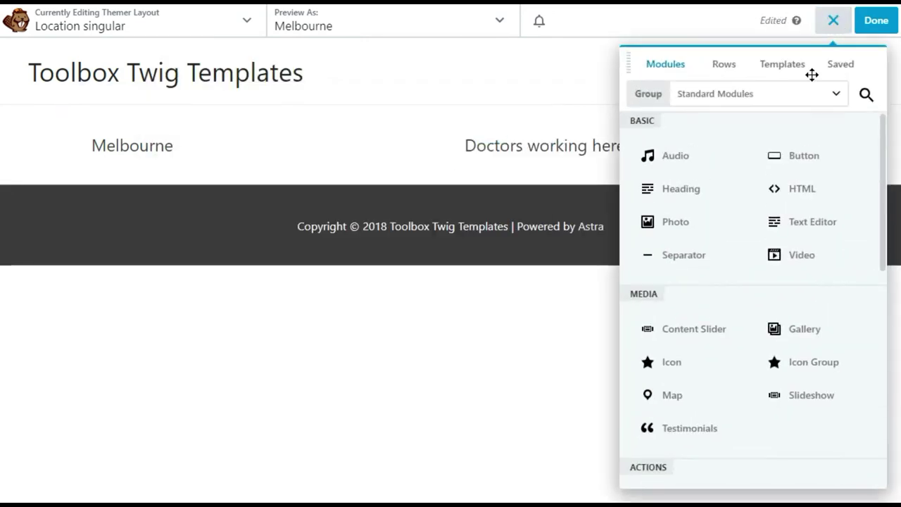
scroll(754, 305, down, 5)
drag(707, 437, 528, 240)
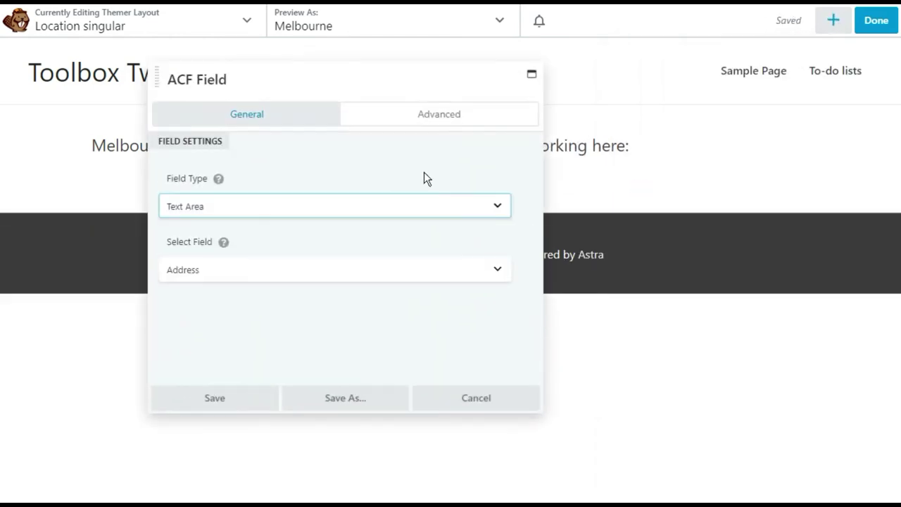
click(320, 206)
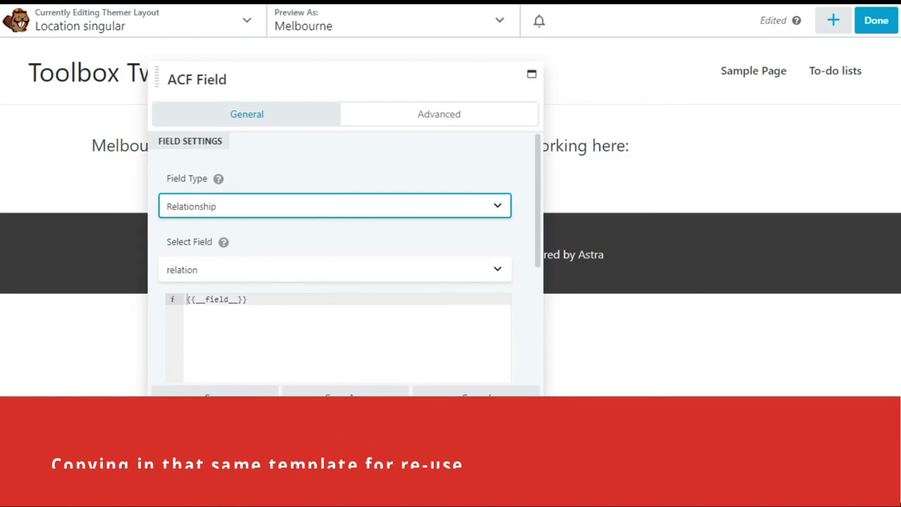
click(169, 297)
key(ctrl+v)
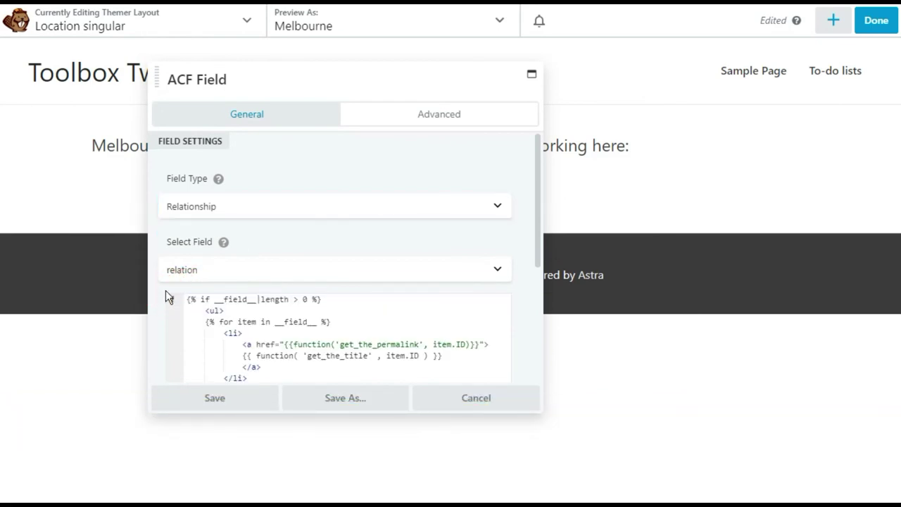
drag(159, 79, 78, 118)
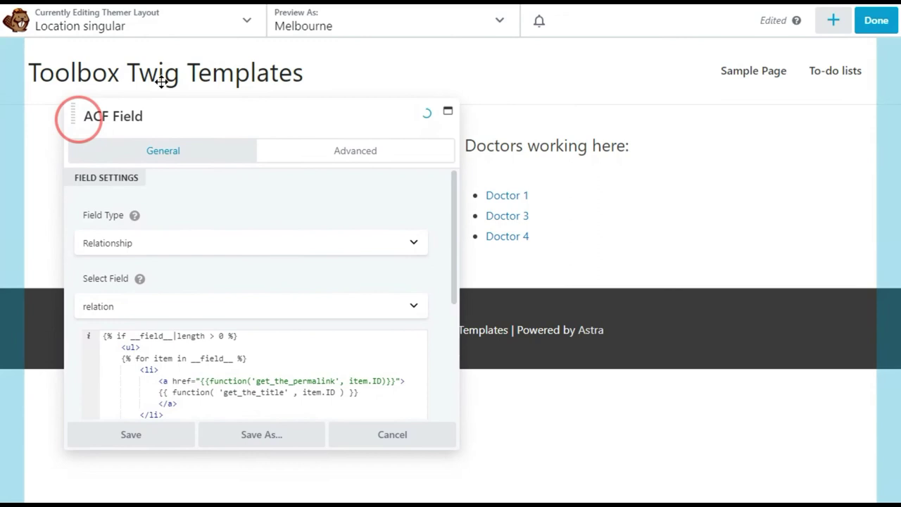
click(117, 443)
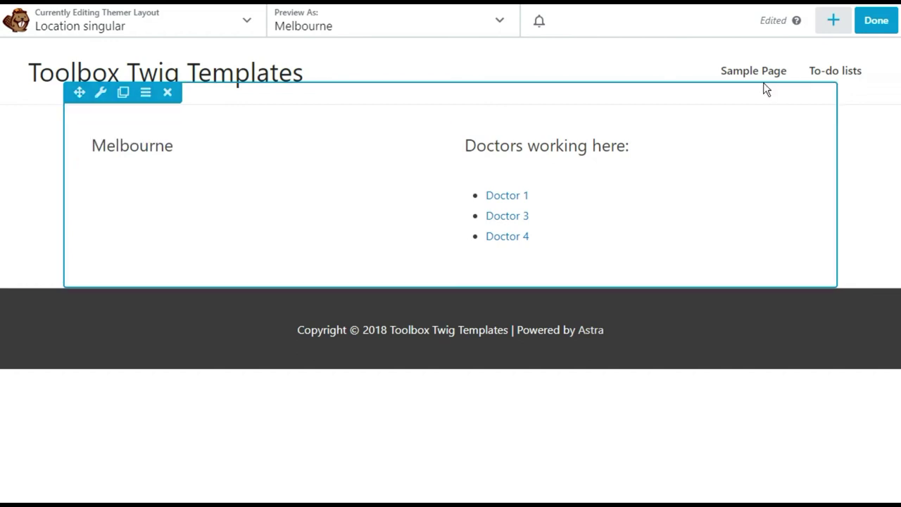
click(833, 20)
scroll(711, 373, down, 1)
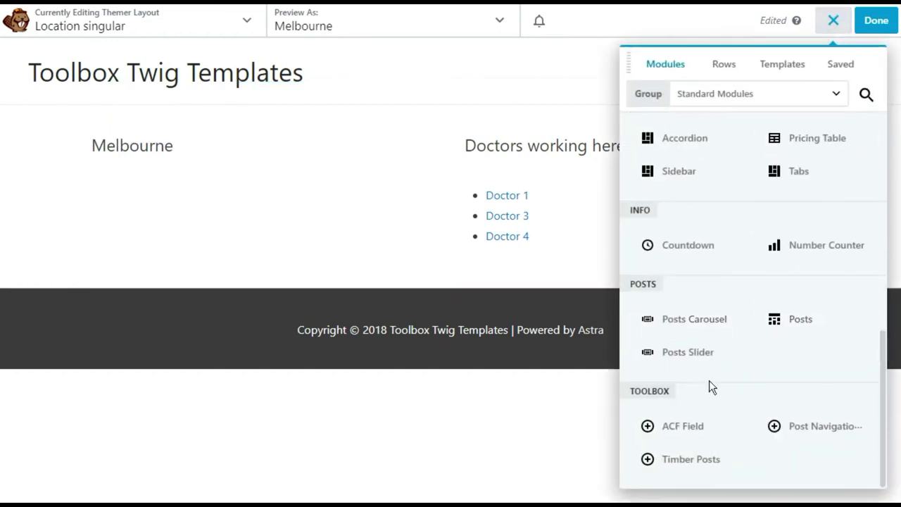
drag(660, 425, 153, 233)
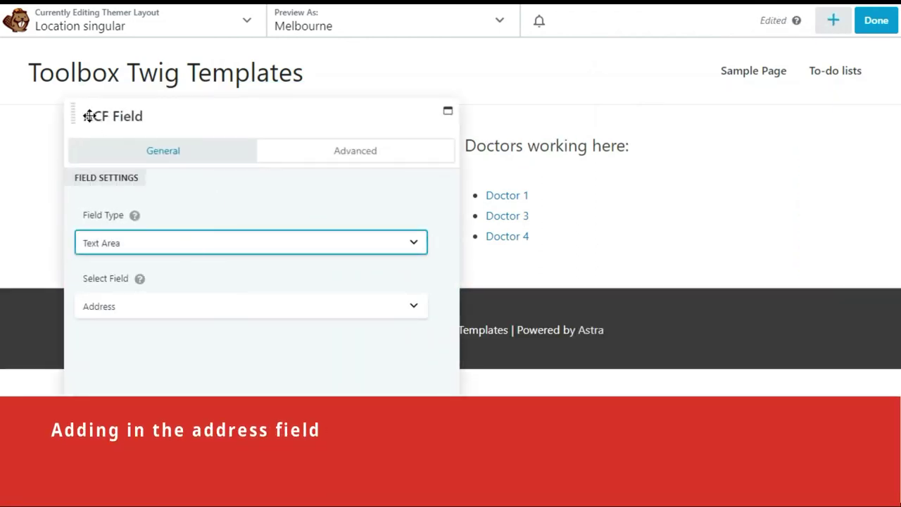
drag(75, 115, 397, 88)
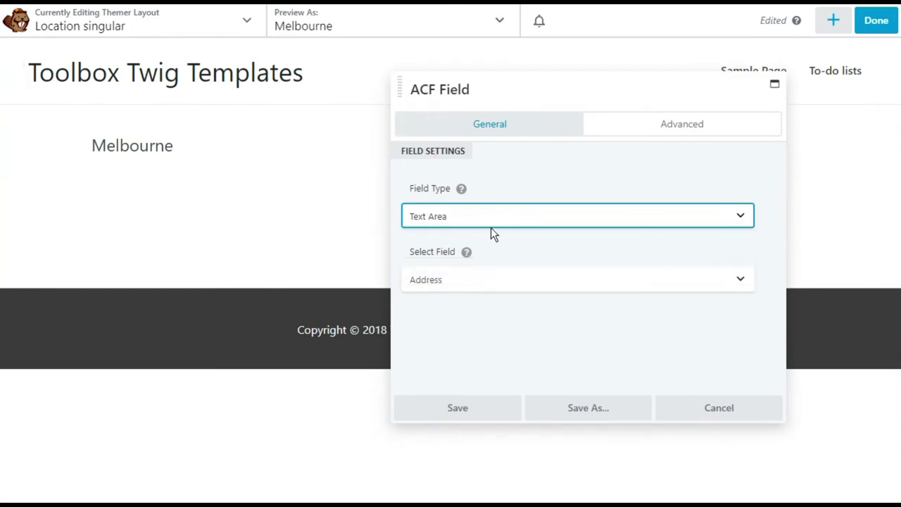
click(521, 280)
click(457, 407)
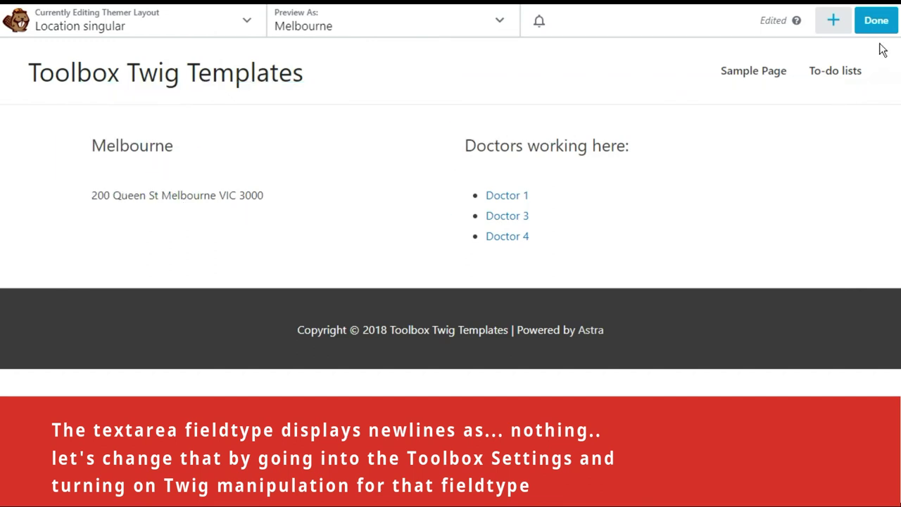
Publish the Location singular layout and view the ACF fieldtypes under Toolbox Settings' Timber Templates
click(876, 20)
click(813, 21)
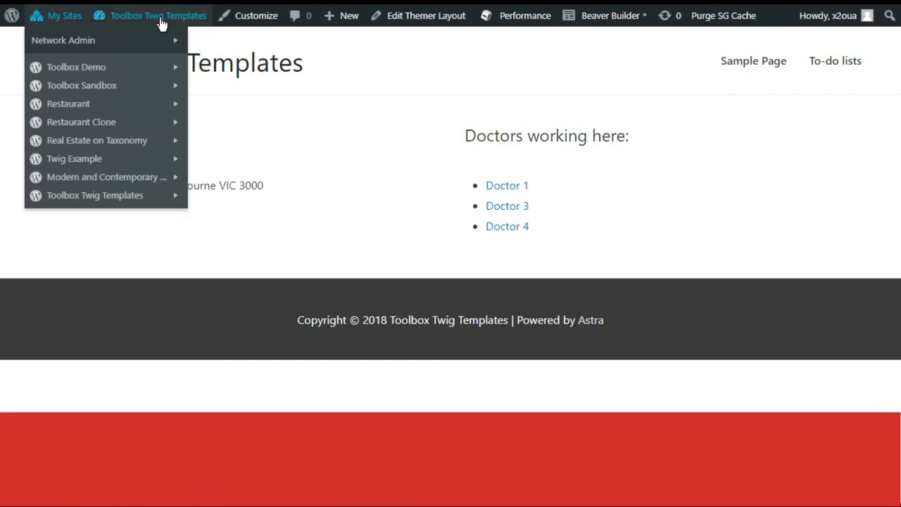
mouse_move(161, 23)
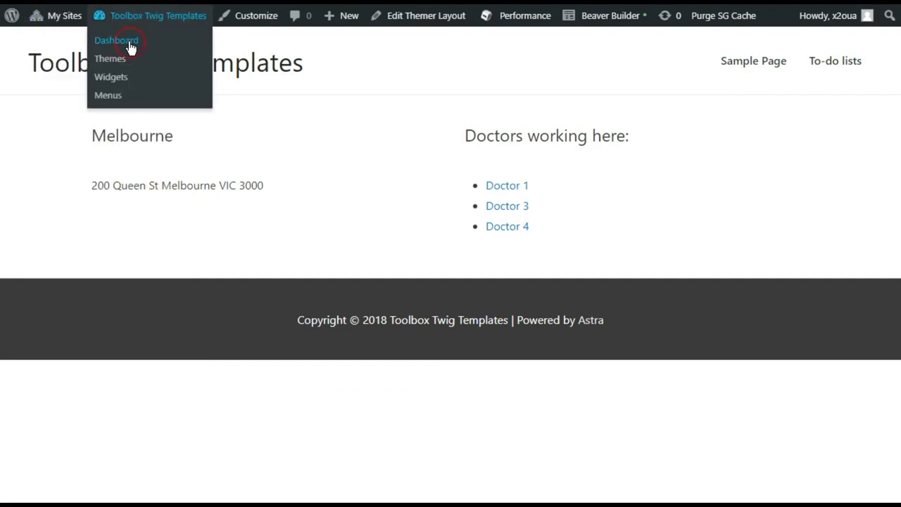
click(130, 48)
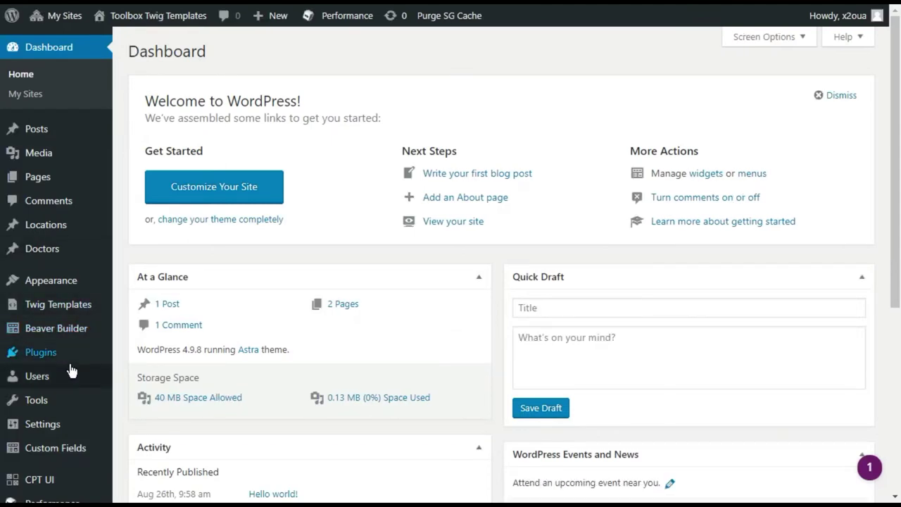
mouse_move(50, 428)
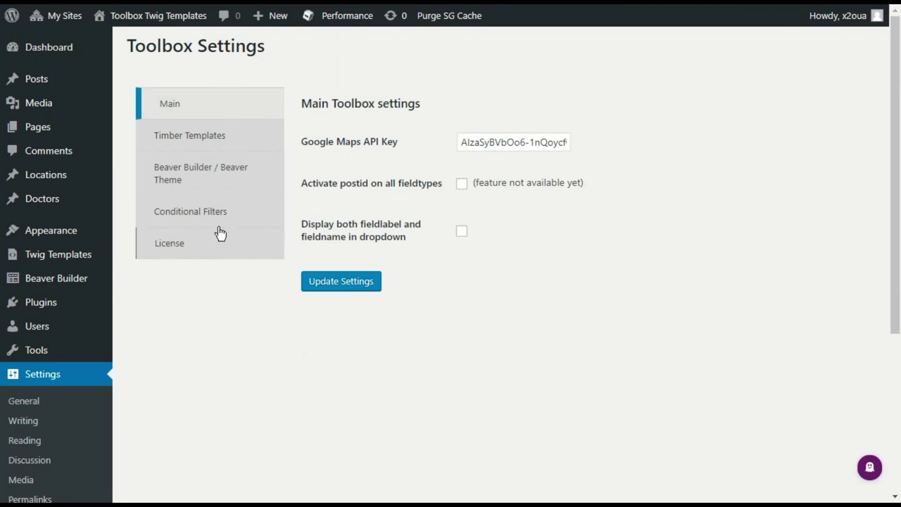
click(224, 144)
scroll(429, 315, down, 5)
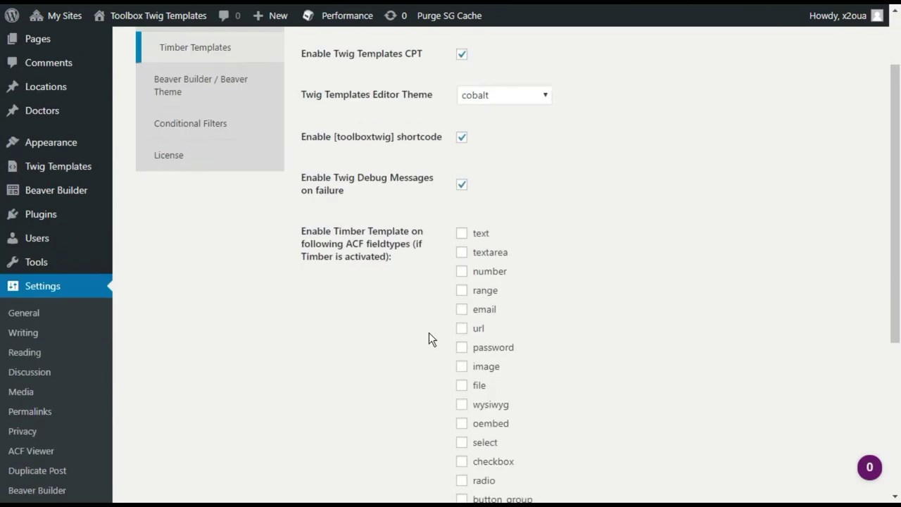